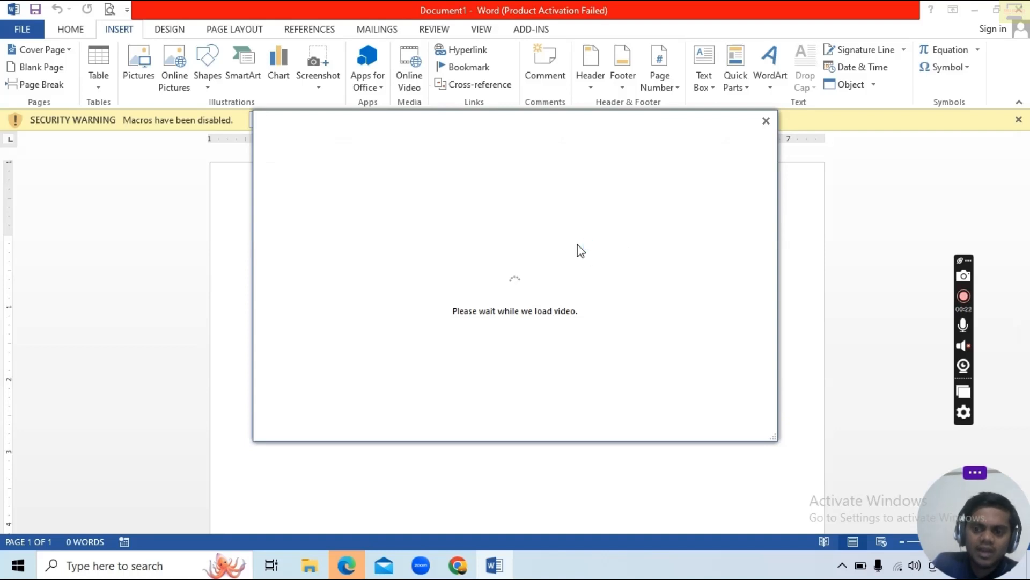
Search YouTube for "bill gates" and insert the MSNBC video on why new A.I. changes everything into the document.
click(579, 201)
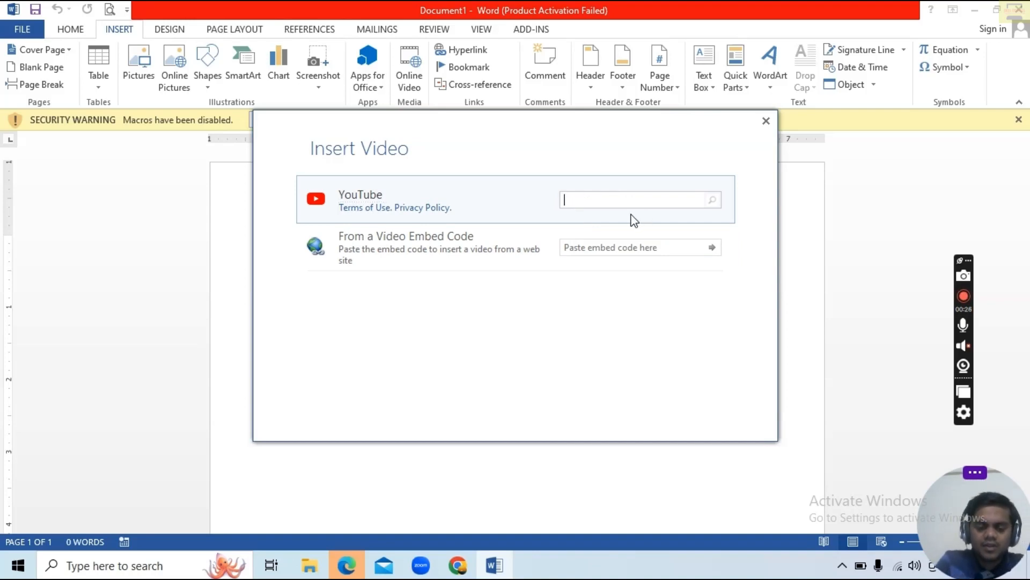
text(bill)
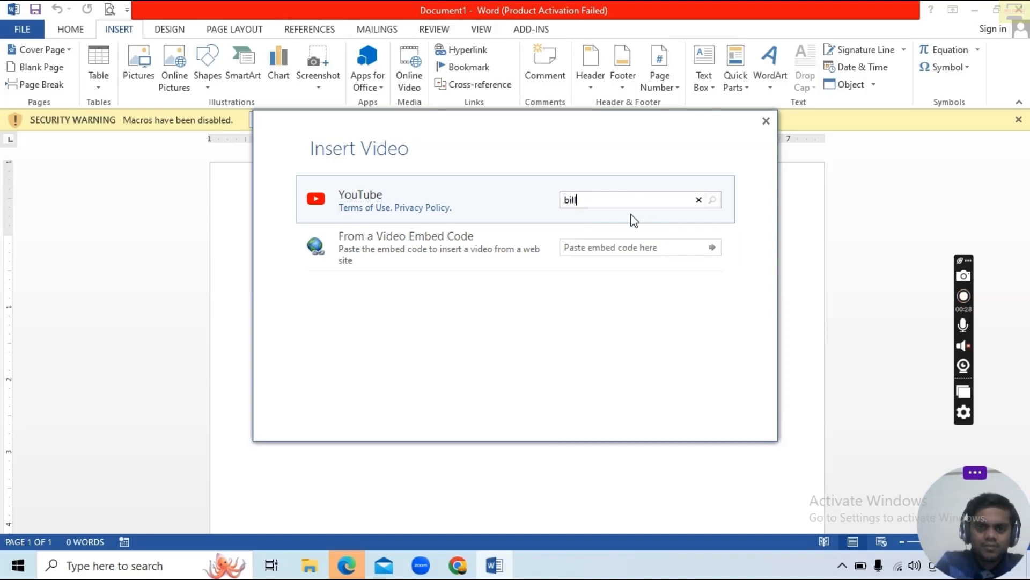
text( gates)
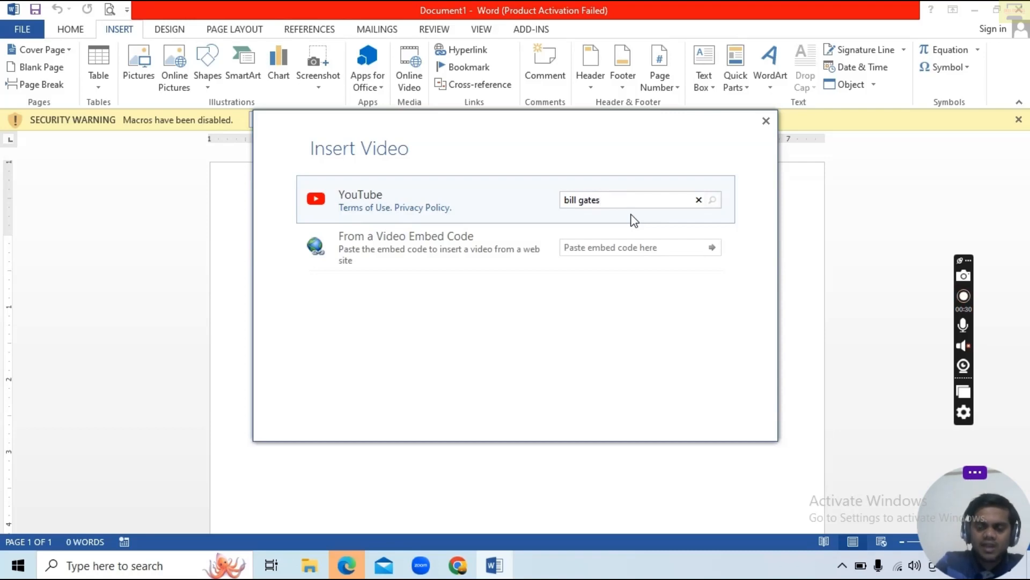
key(Return)
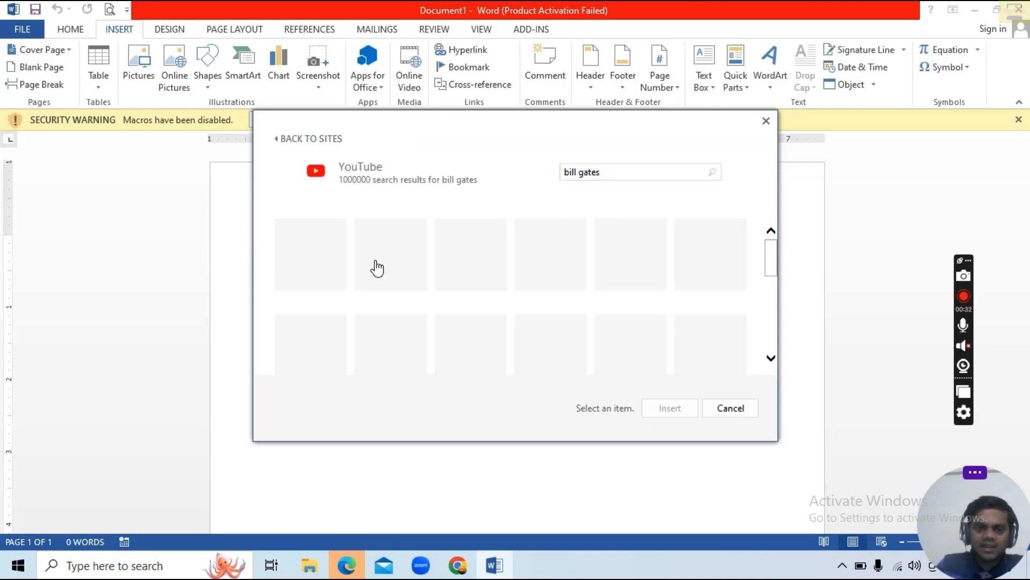
click(380, 266)
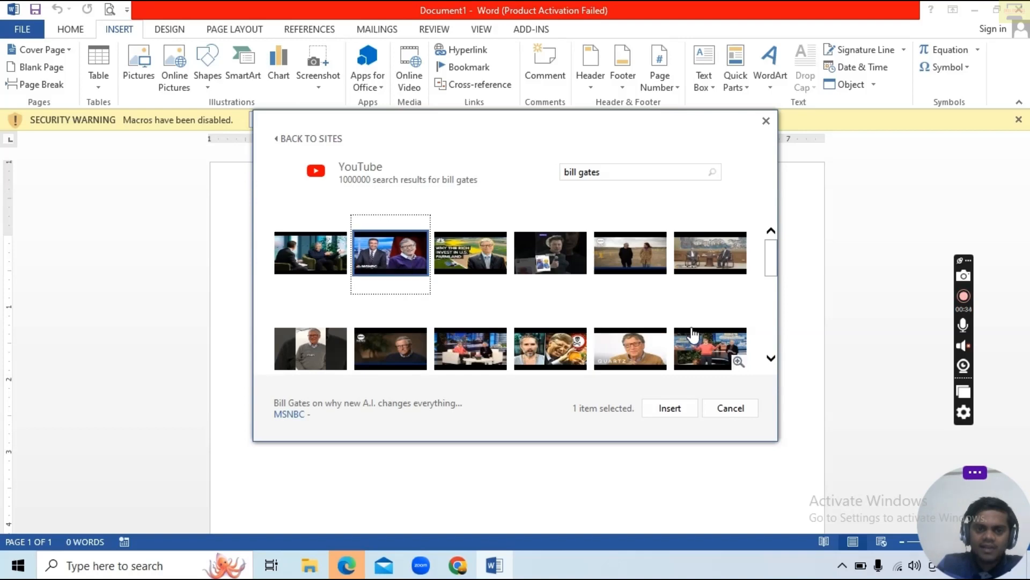
click(672, 409)
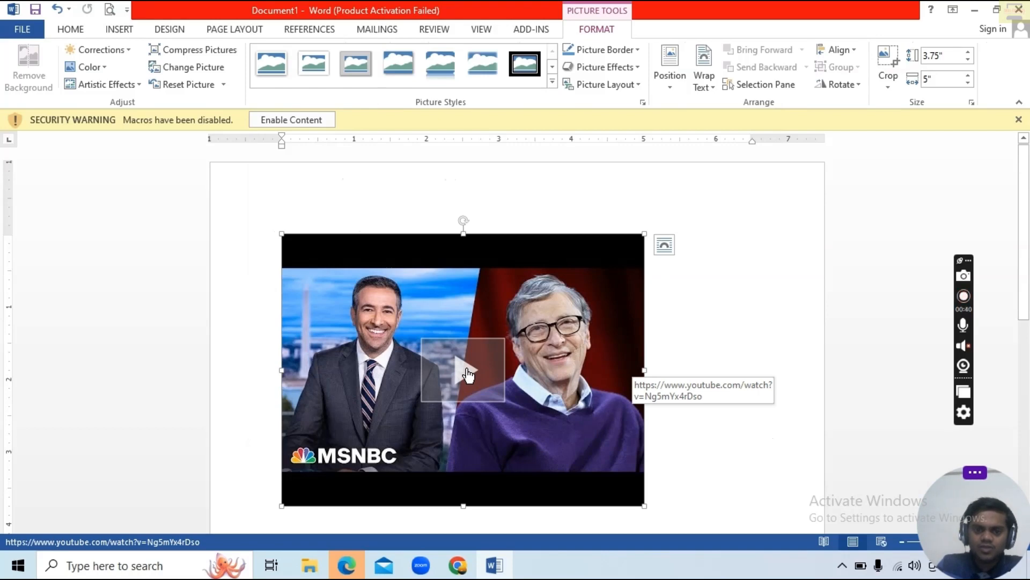
Play the inserted video inside the document, pause it and close the player.
click(468, 375)
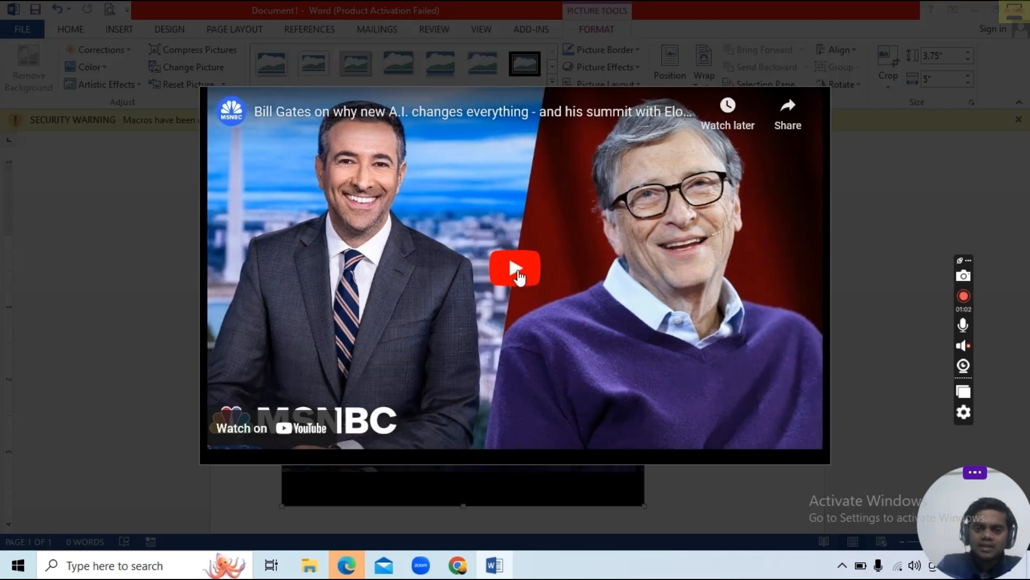
click(516, 275)
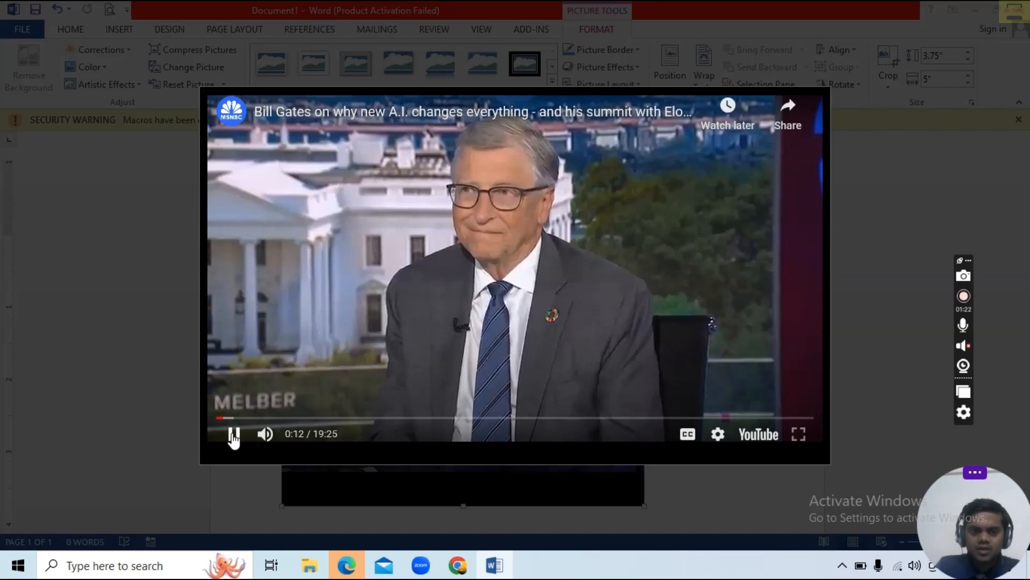
click(233, 433)
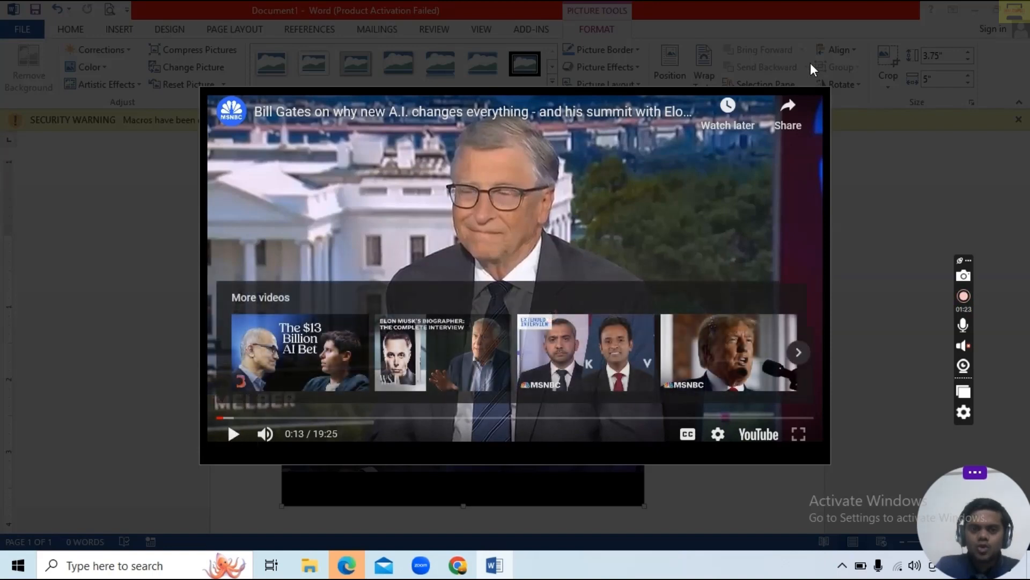
click(870, 166)
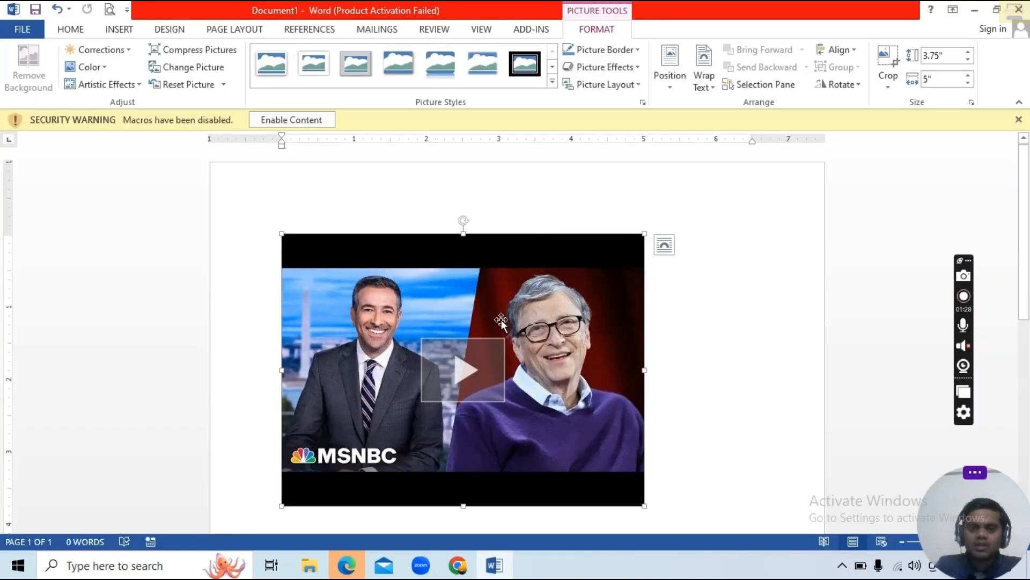
Delete the inserted video from the page.
key(Delete)
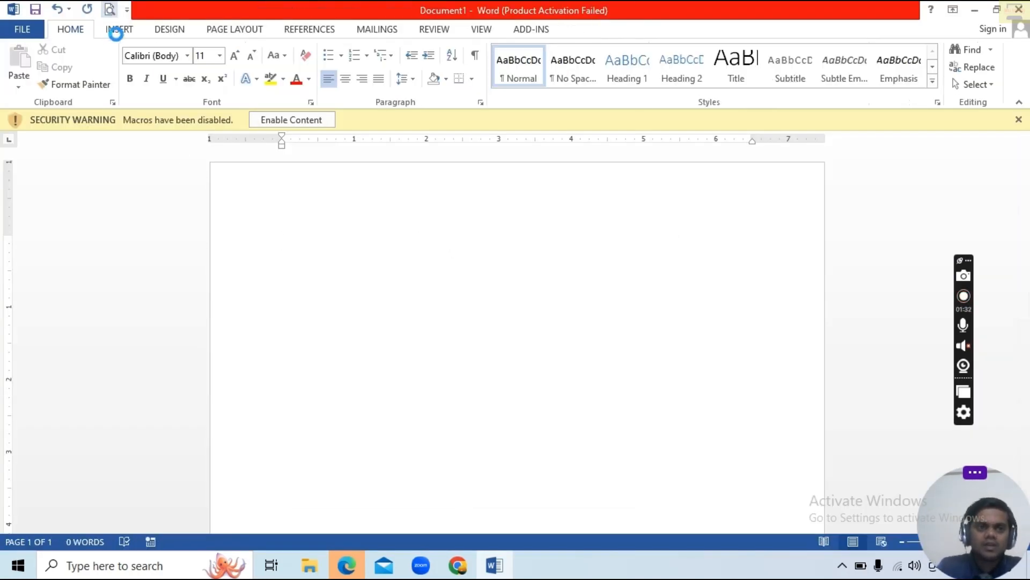
key(ctrl+p)
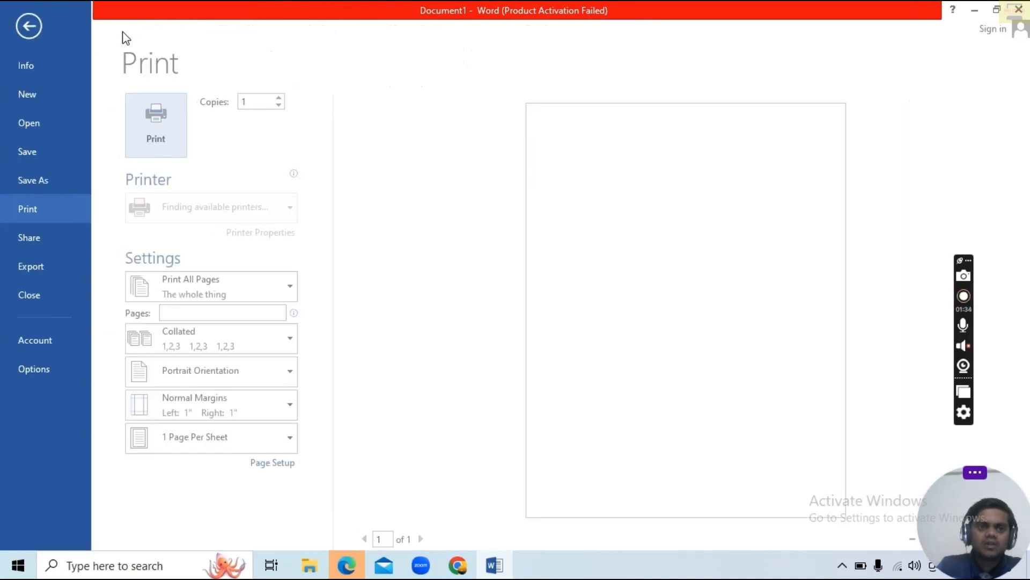
click(29, 25)
Fill the blank page with sample paragraphs using the =rand() command.
click(119, 29)
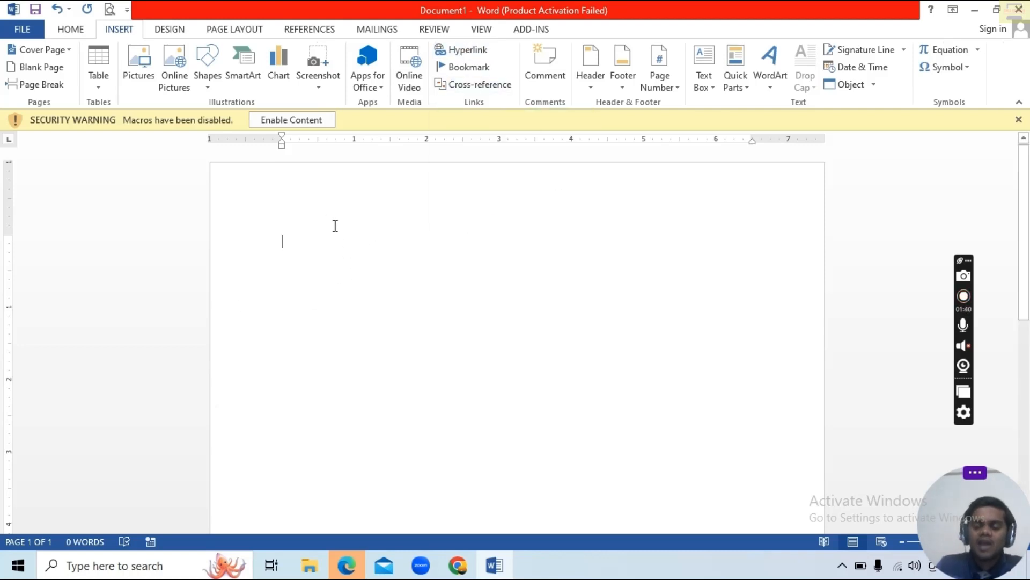
text(=)
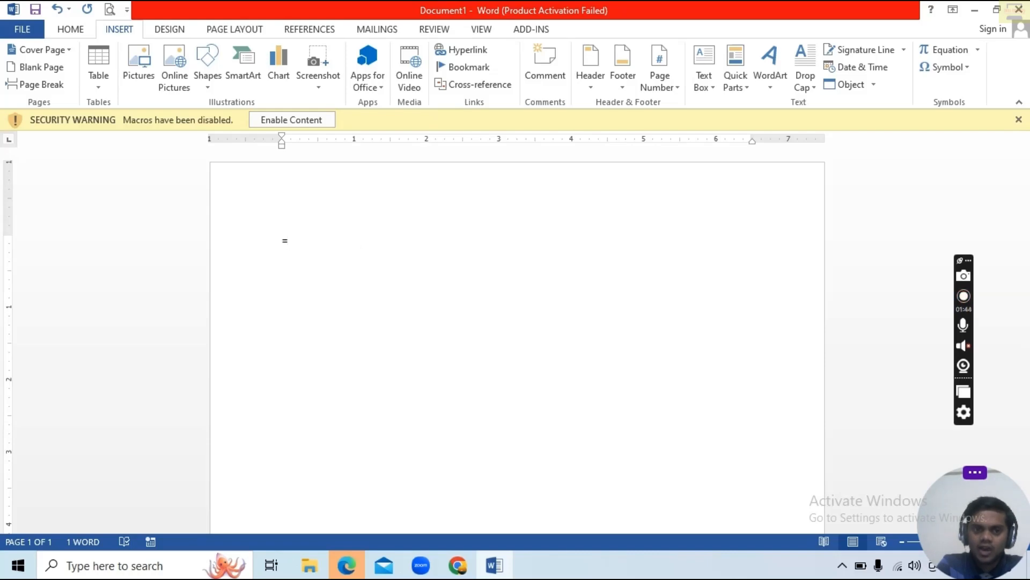
text(rand()
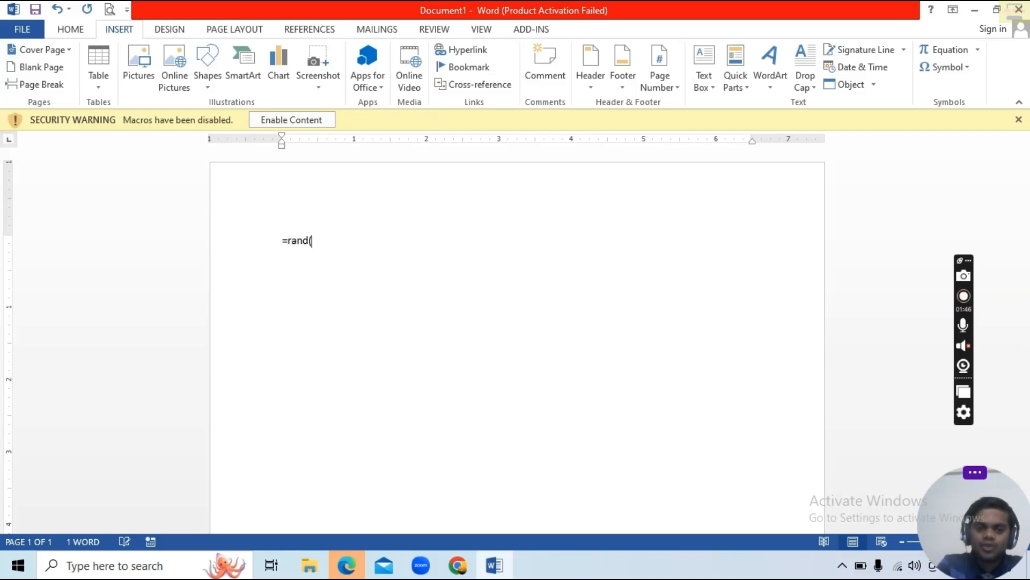
text())
key(Return)
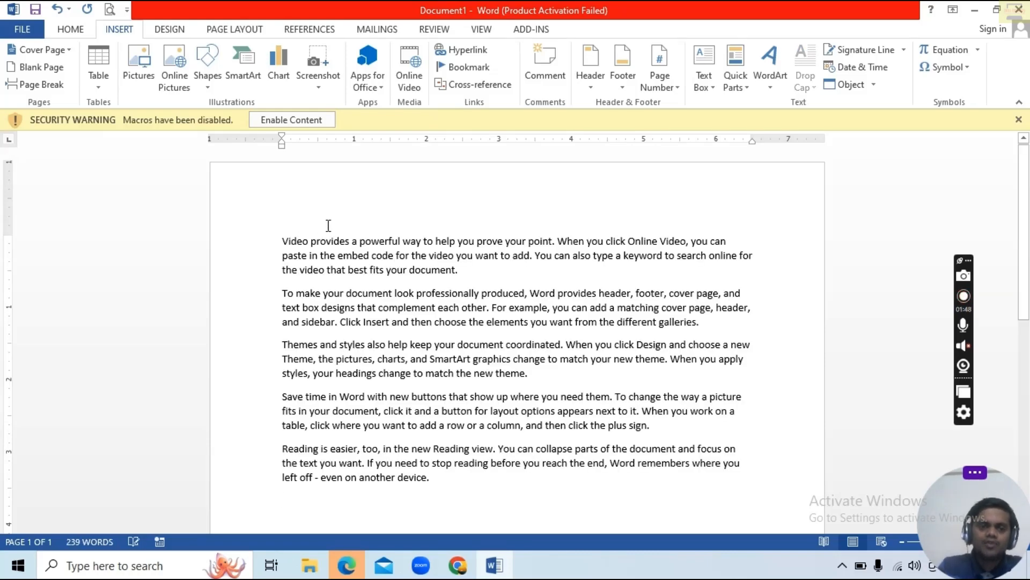
drag(281, 240, 312, 240)
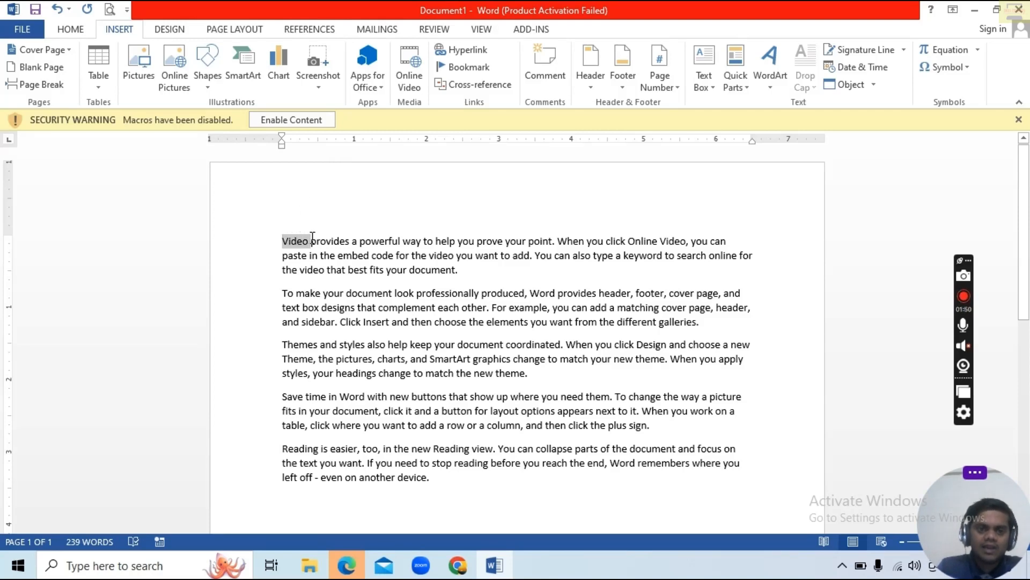
click(483, 51)
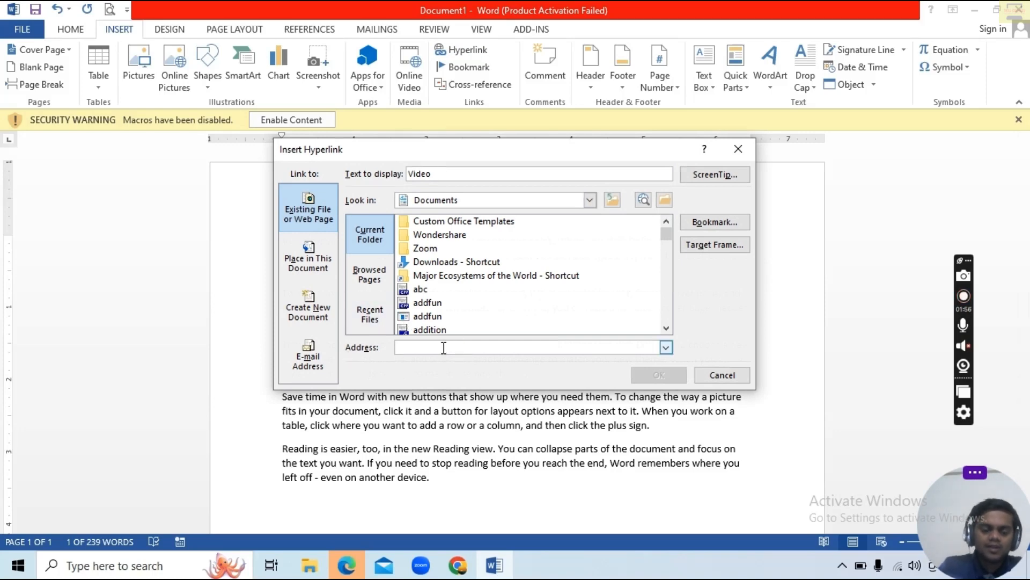
text(www.)
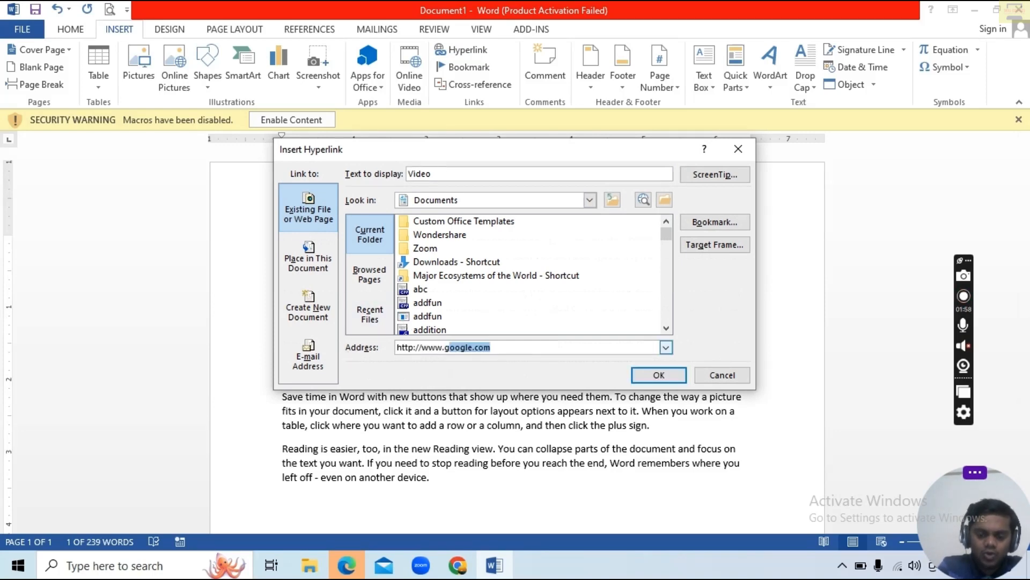
text(google.com)
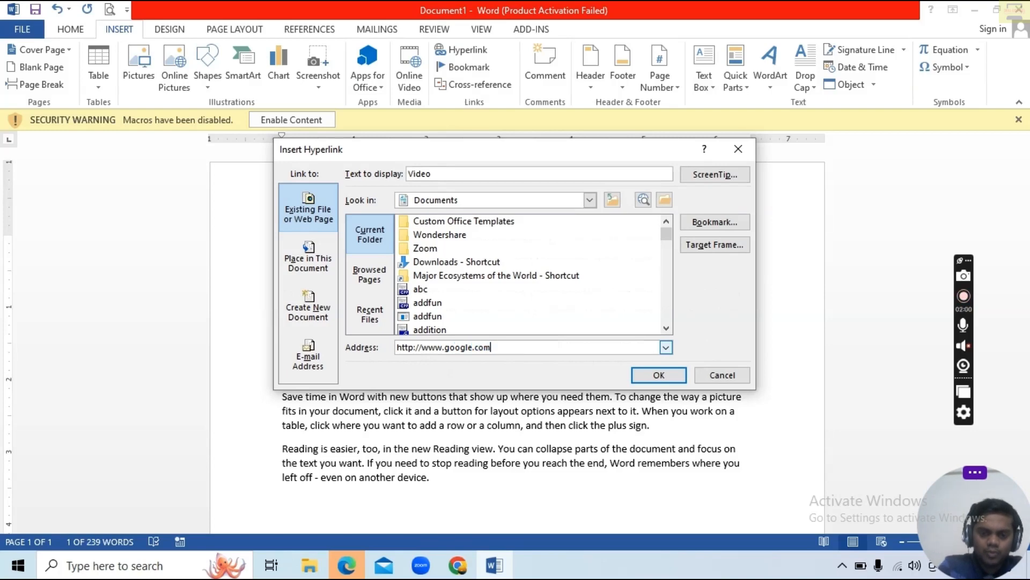
key(Return)
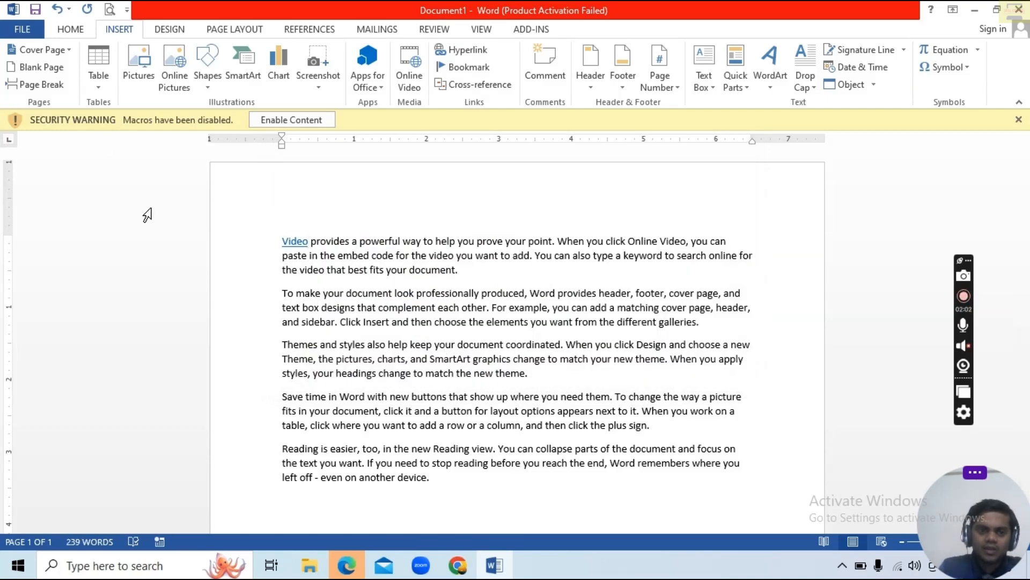
Follow the link on "Video" to test it and close the browser pages to return to the document.
mouse_move(293, 245)
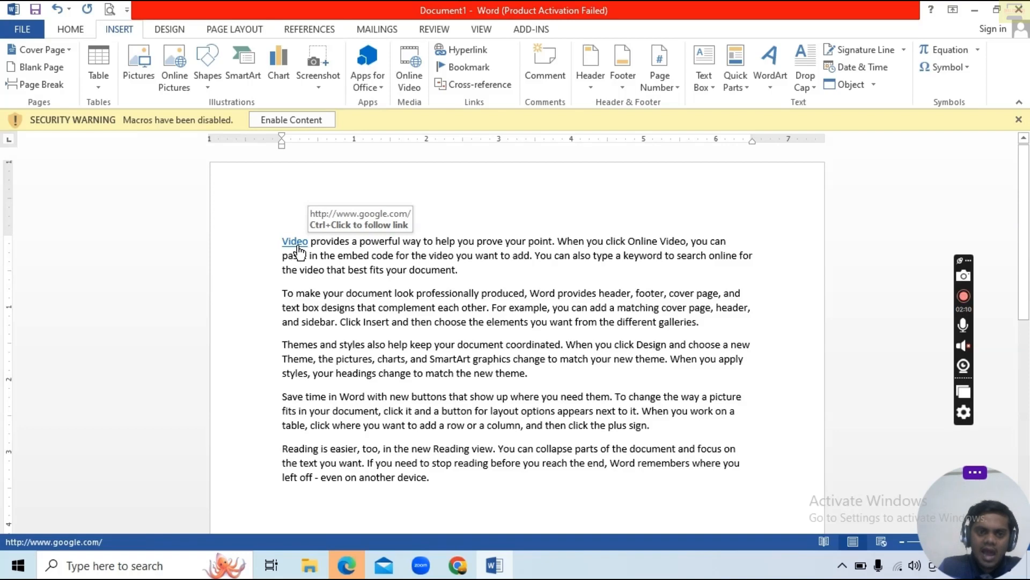
click(296, 243)
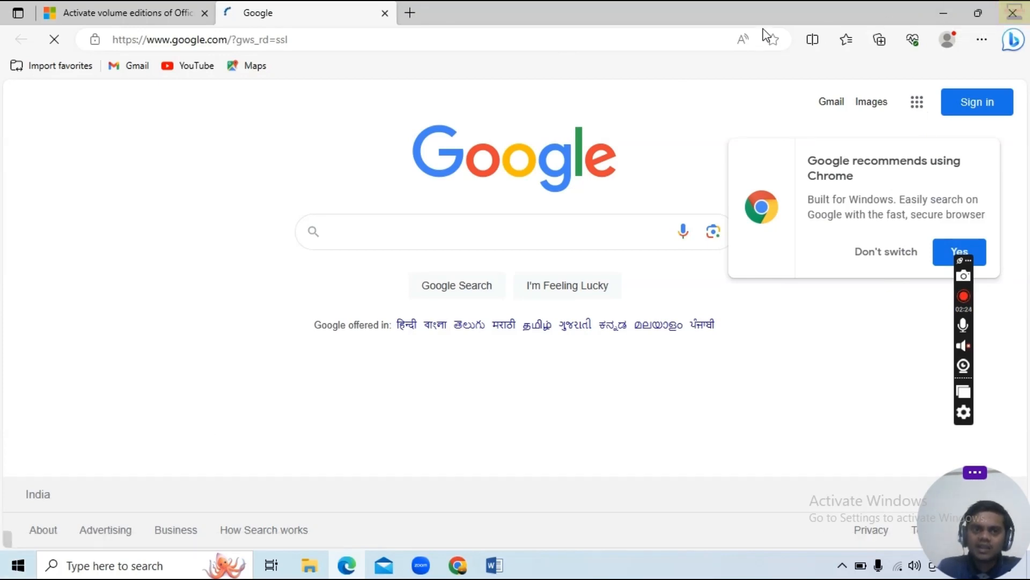
click(383, 13)
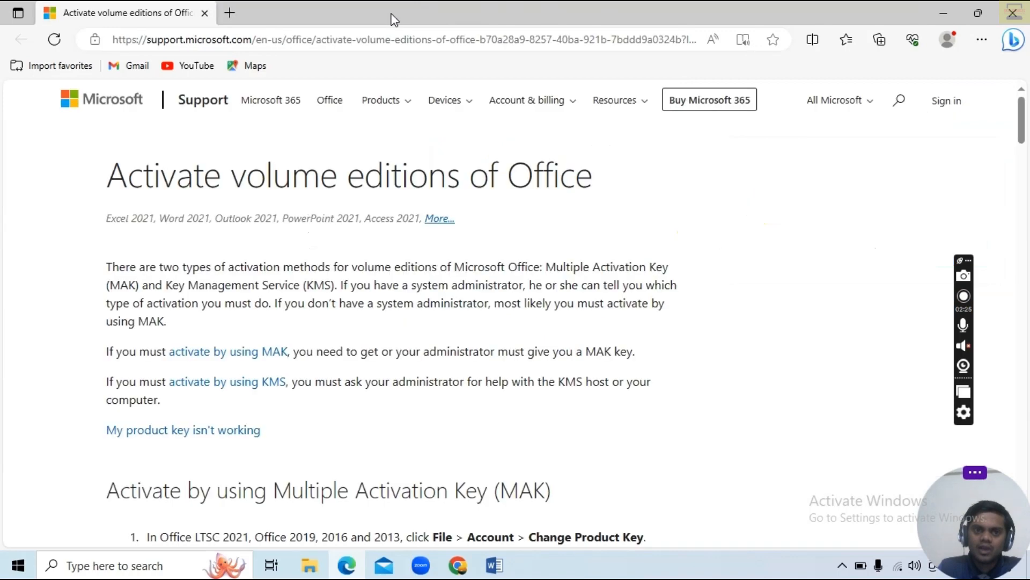
click(206, 13)
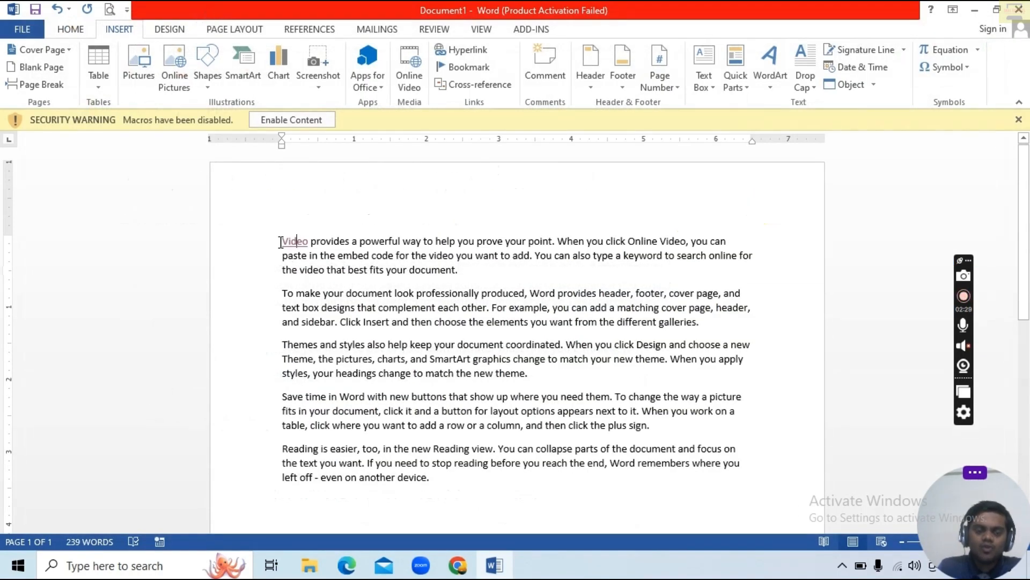
Remove the hyperlink from the word "Video" in the first paragraph.
drag(280, 241, 312, 241)
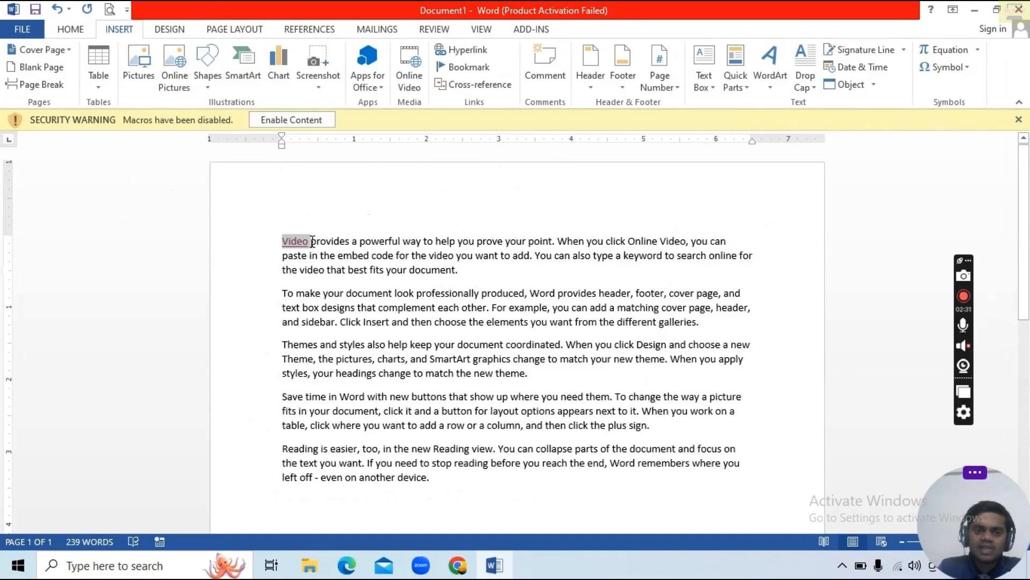
click(463, 50)
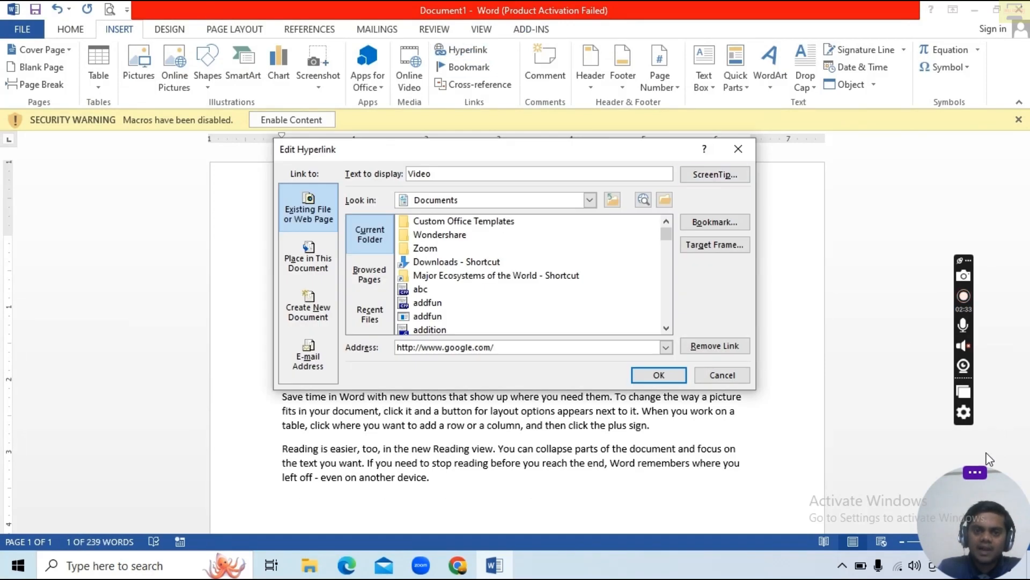
click(714, 345)
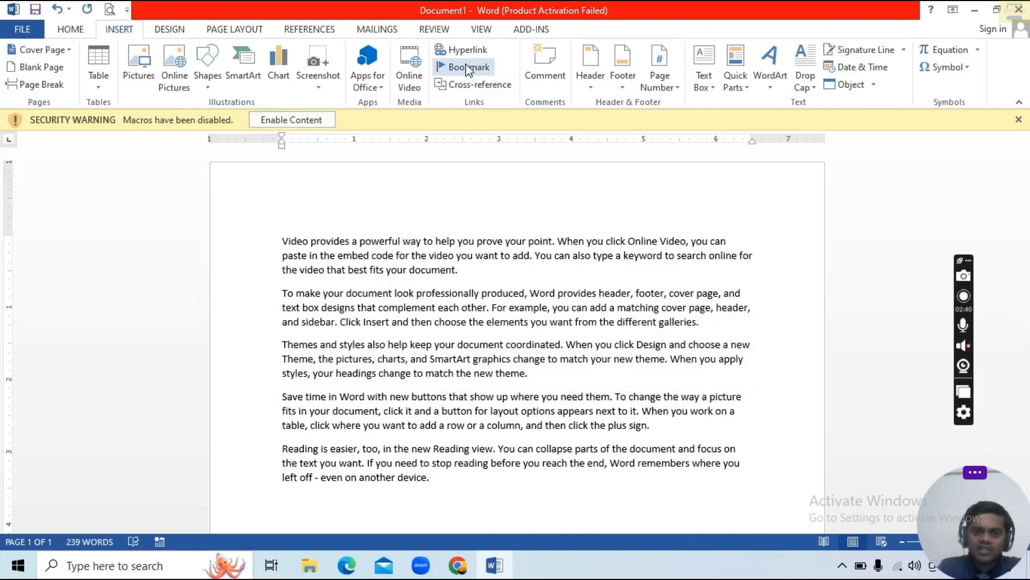
Add a bookmark named "can" to the word "can" at the end of the first paragraph's first line.
double_click(714, 241)
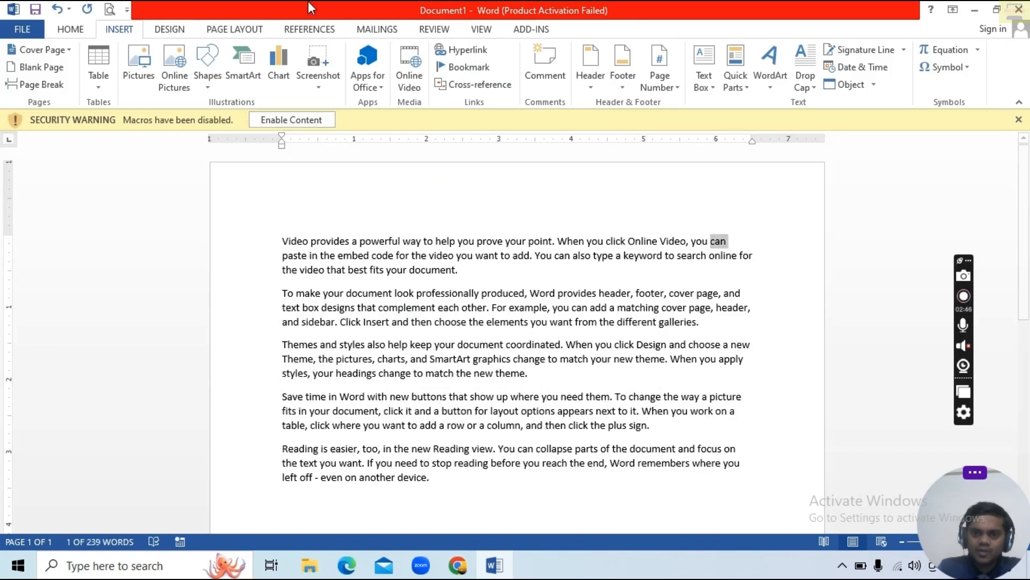
click(481, 71)
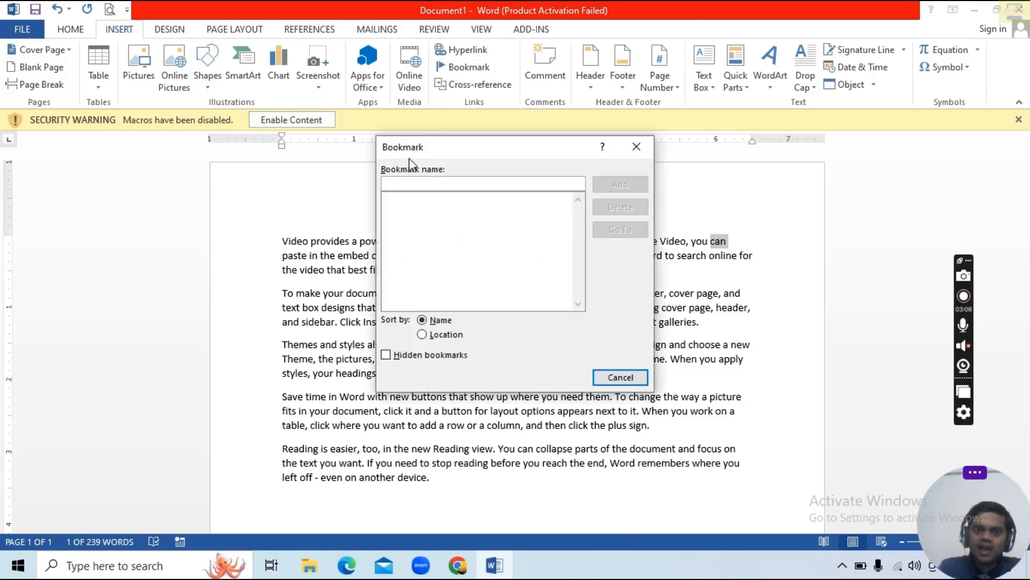
text(ca)
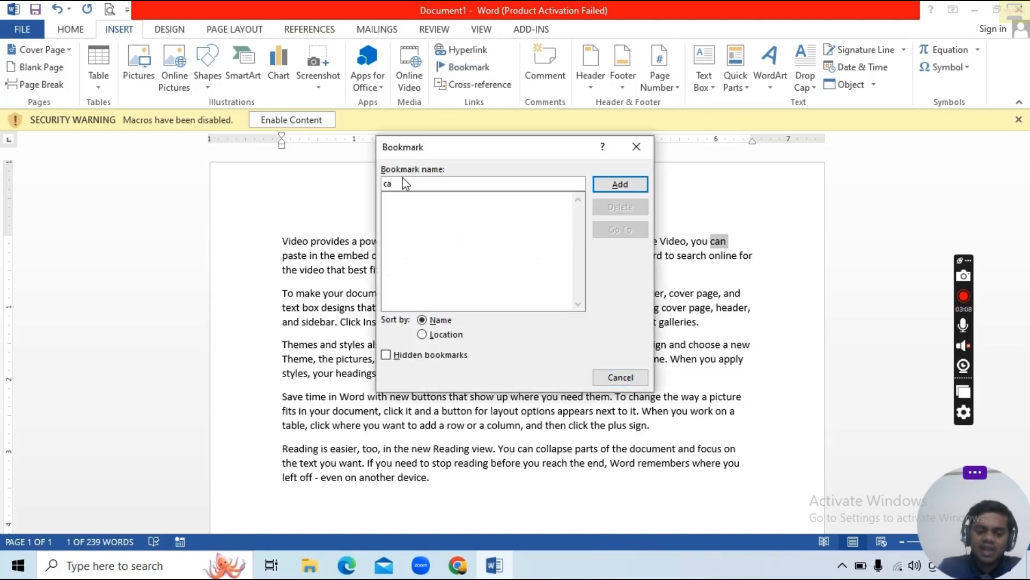
text(n)
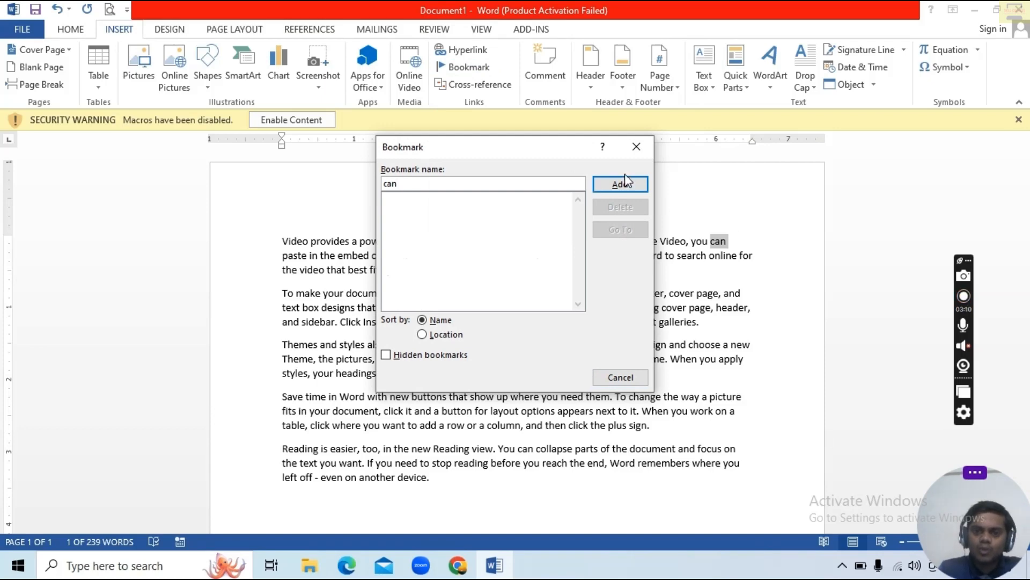
click(636, 186)
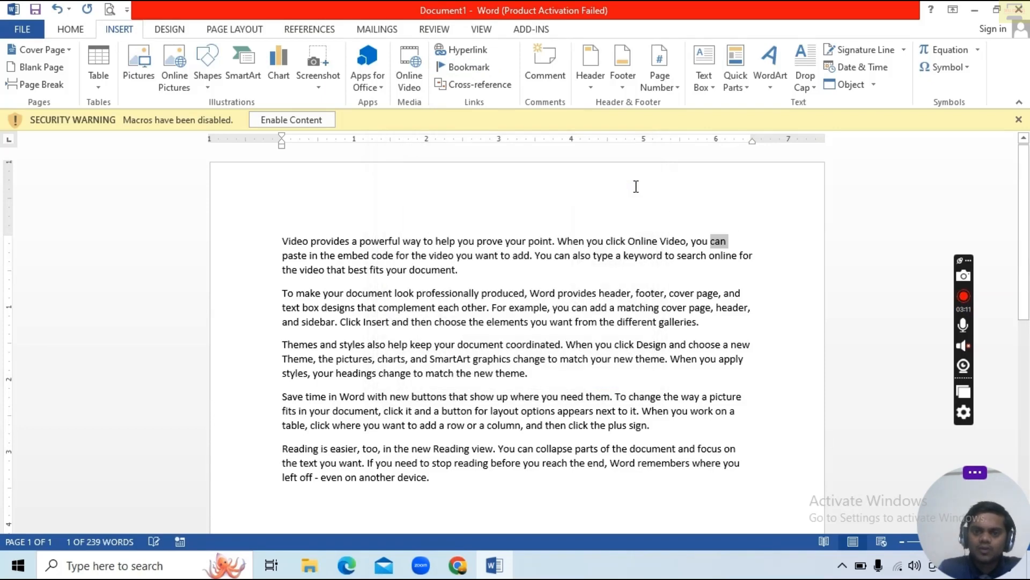
Place the cursor in the first paragraph's second line, jump to the bookmark "can" to test it, and close the bookmark dialog.
click(495, 257)
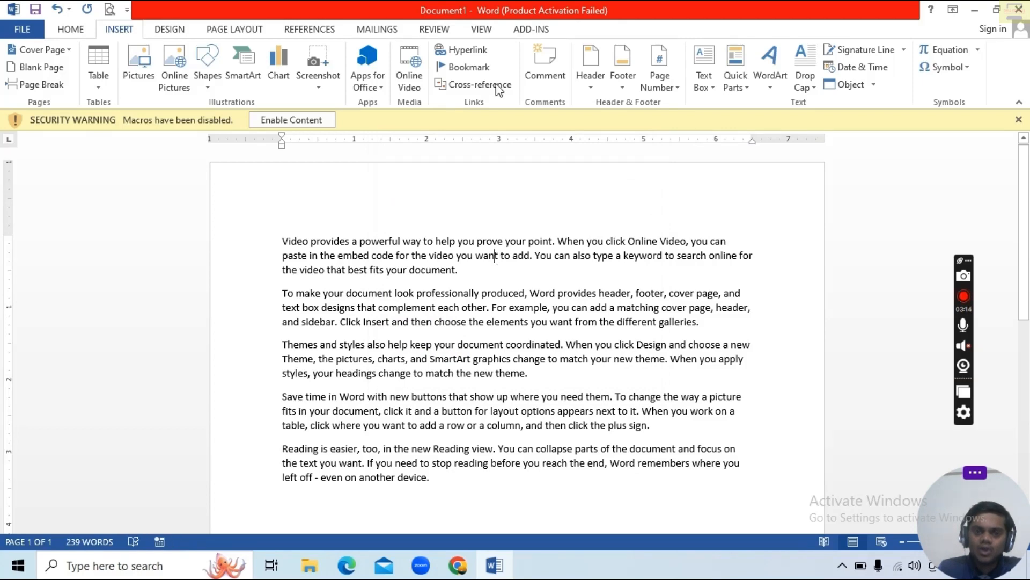
click(472, 68)
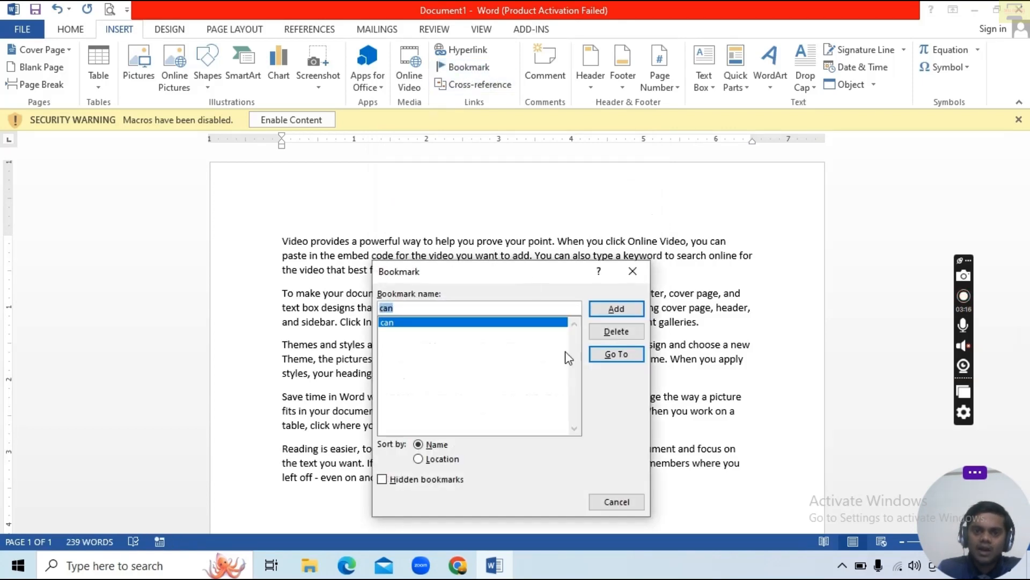
click(604, 356)
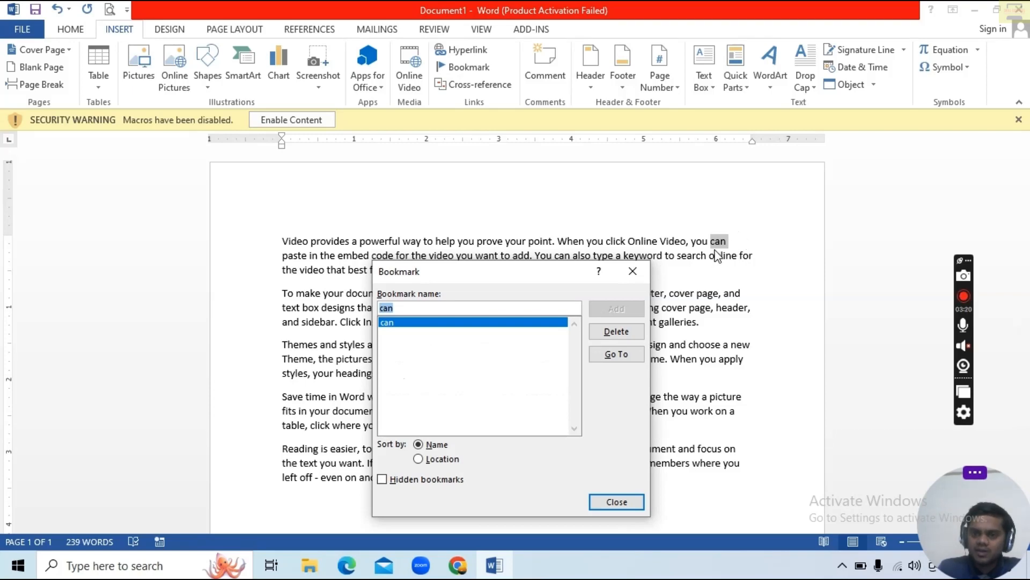
click(643, 269)
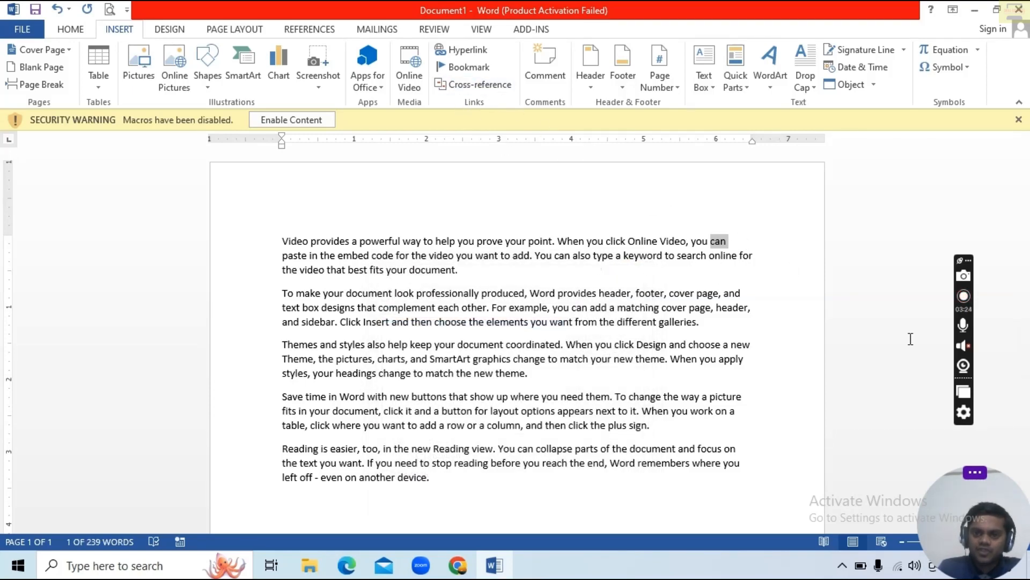
Add a bookmark named "and" to the word "and" at the end of the second paragraph's first line.
double_click(730, 295)
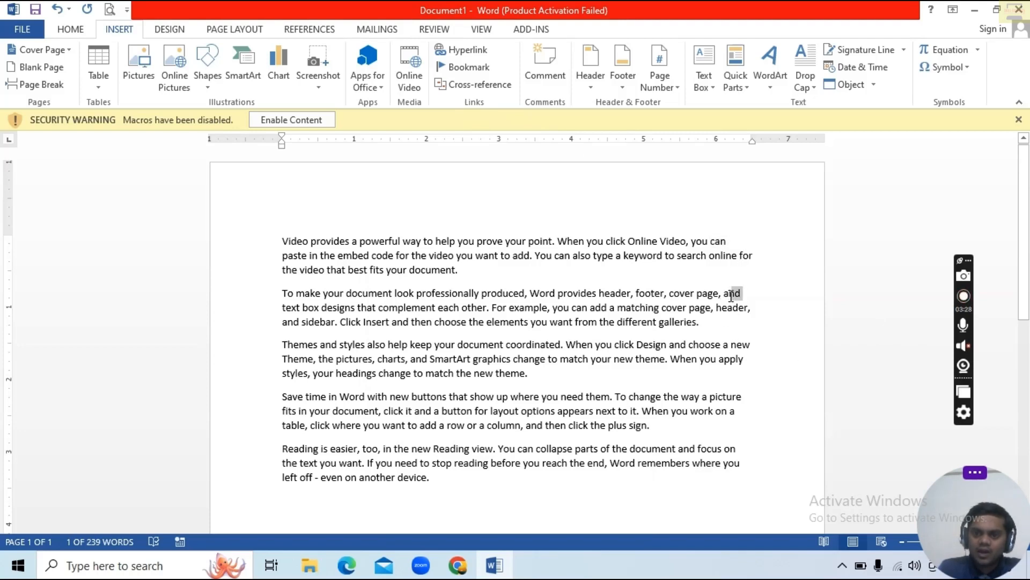
click(458, 67)
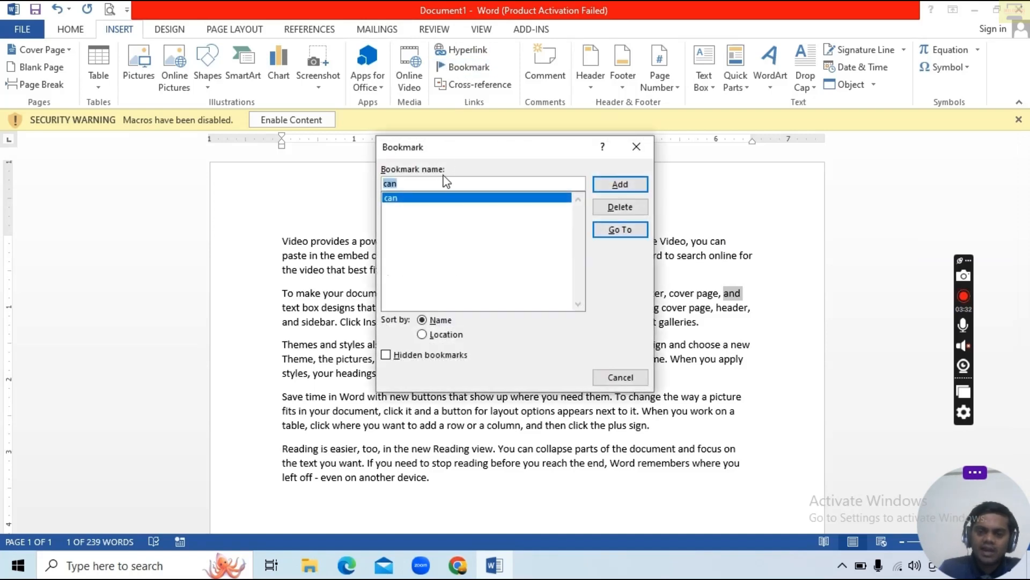
text(a)
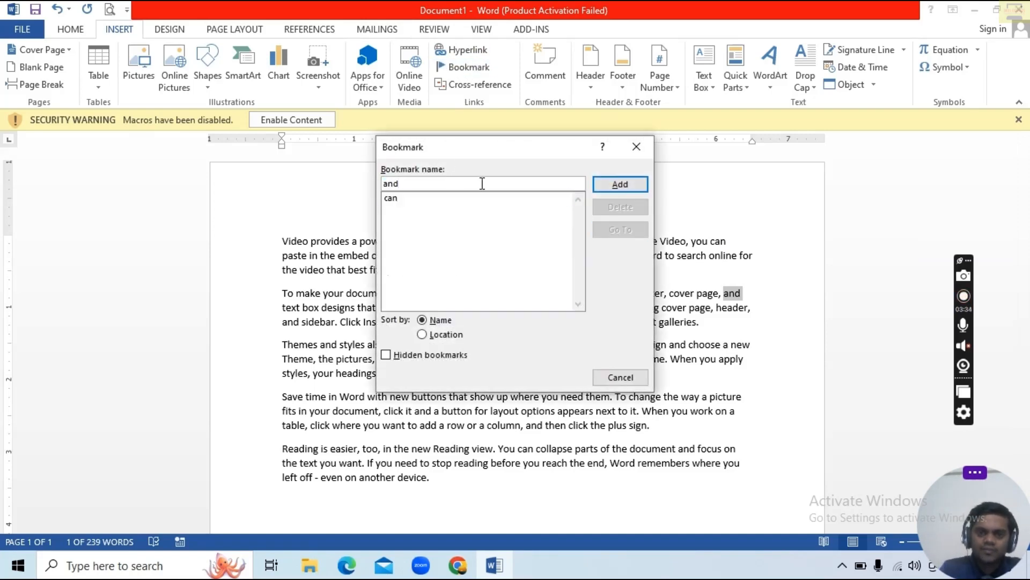
click(621, 184)
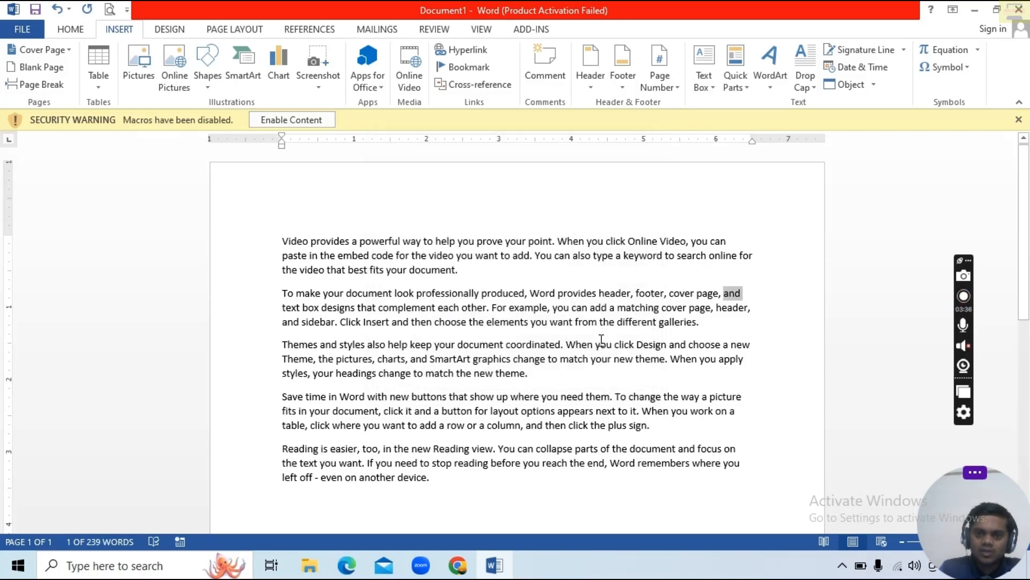
Examine which bookmarks can be cross-referenced by choosing the Bookmark reference type, and close the cross-reference dialog without inserting anything.
click(479, 86)
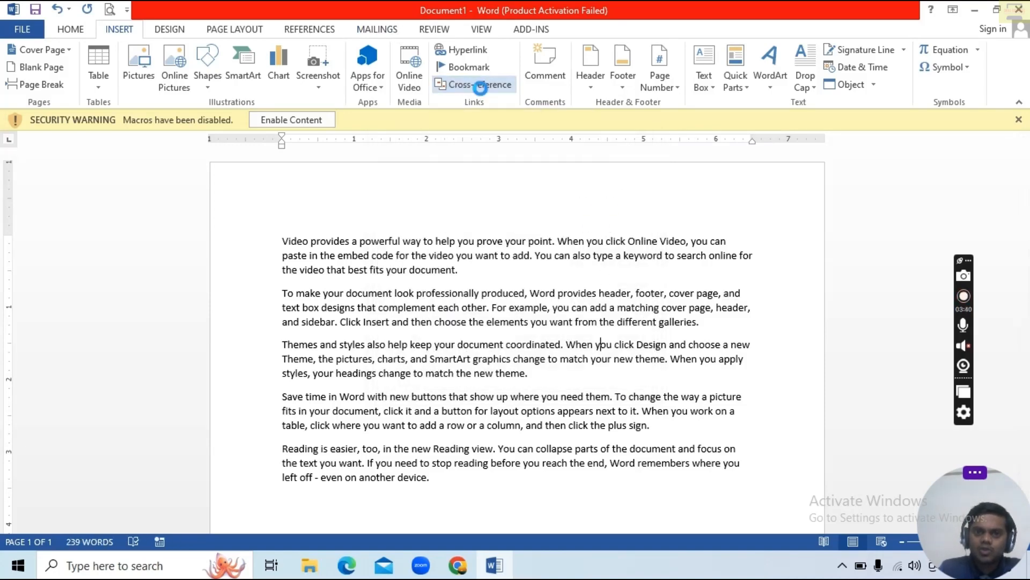
click(213, 50)
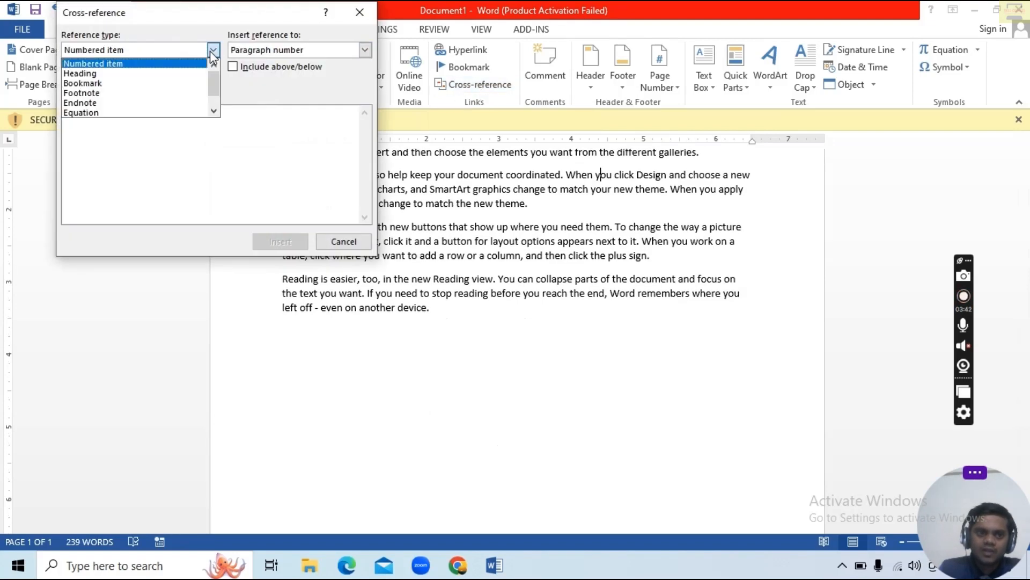
click(130, 83)
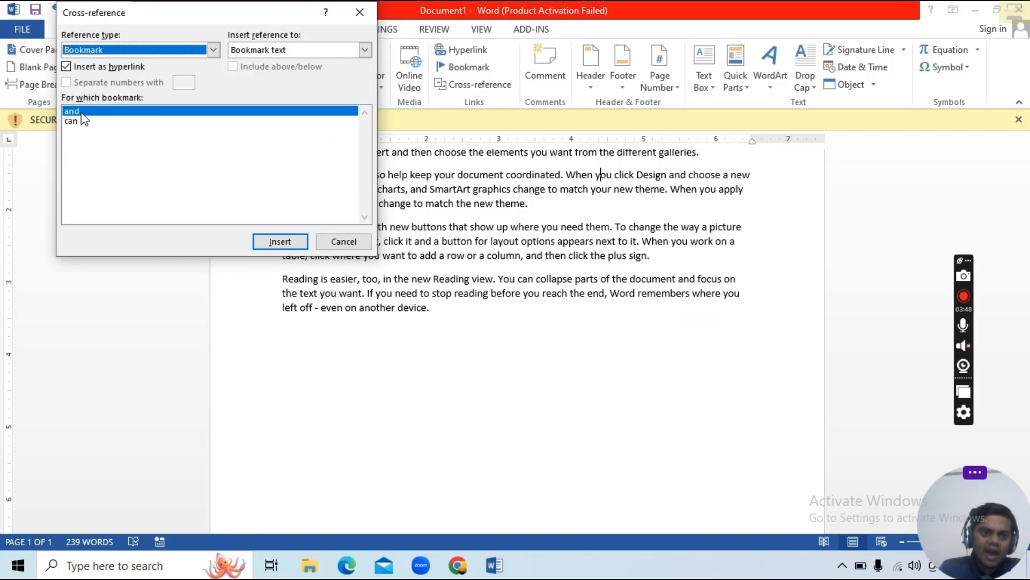
scroll(738, 199, up, 3)
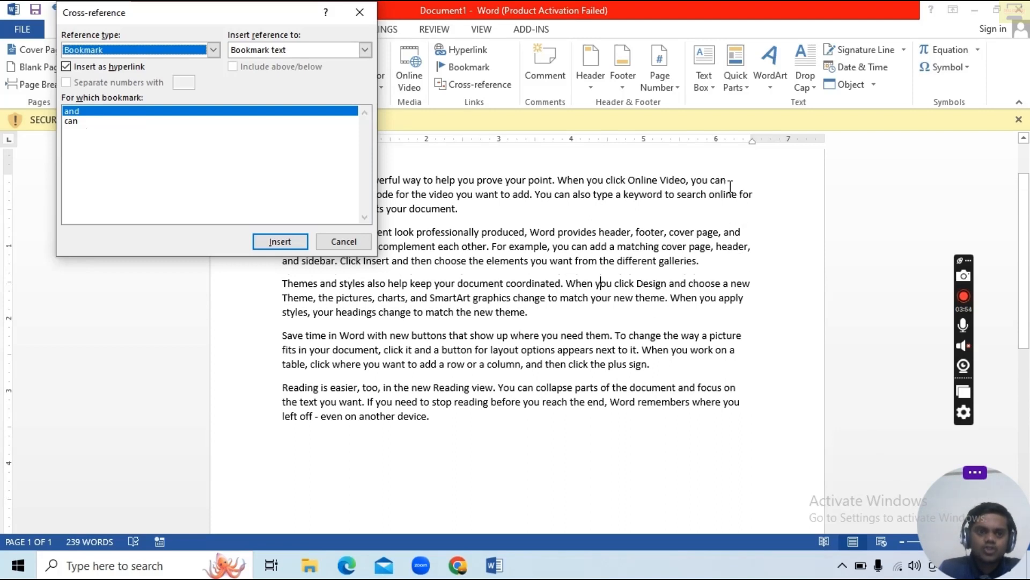
click(350, 243)
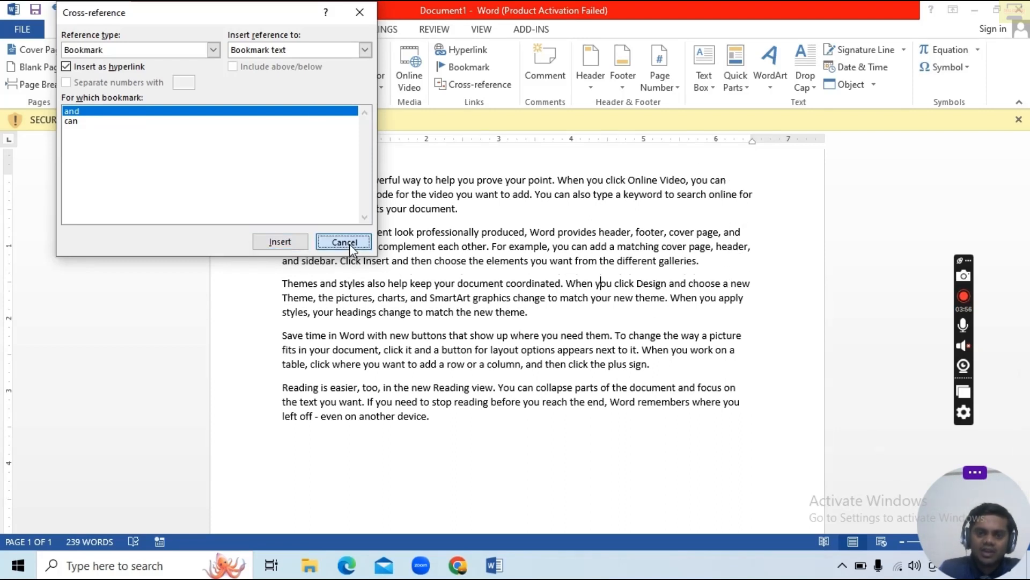
Delete the bookmarks "and" and "can" from the document.
click(481, 69)
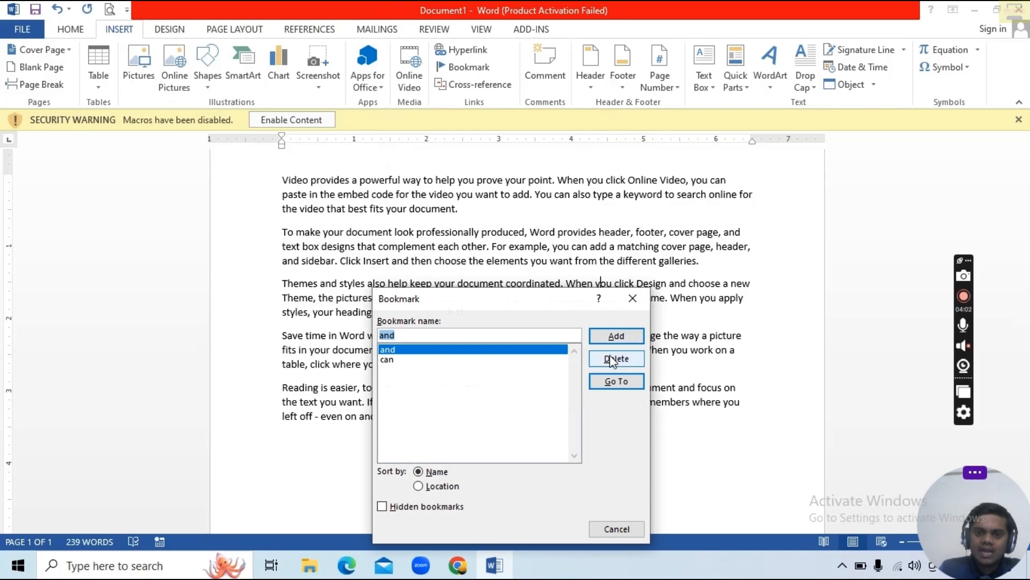
click(612, 359)
click(450, 355)
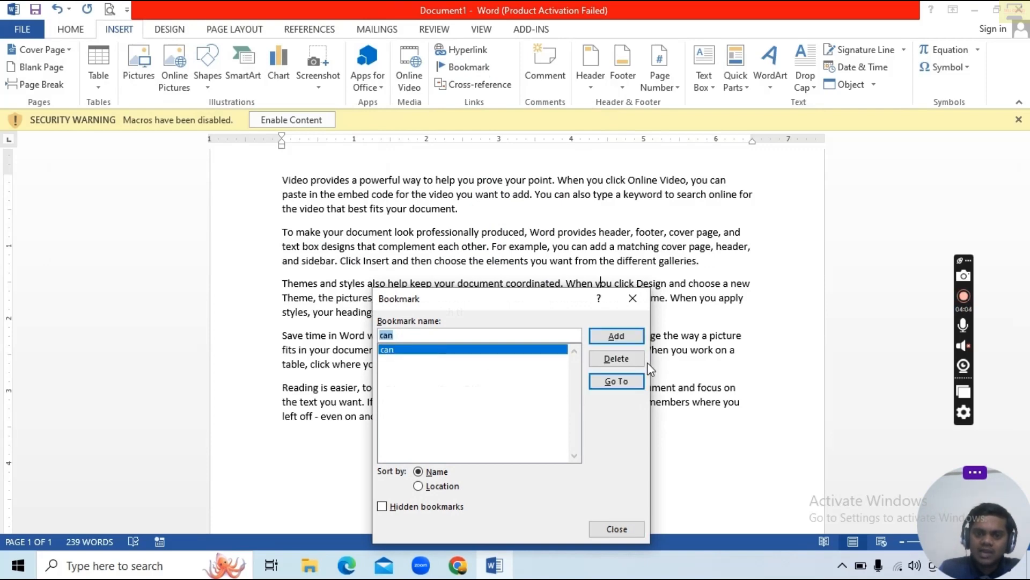
click(622, 358)
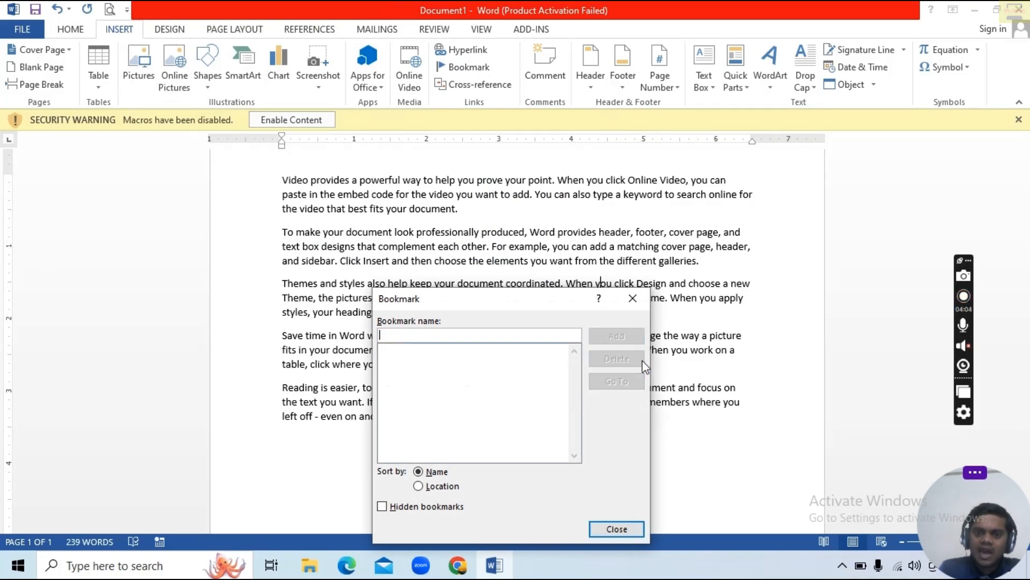
click(635, 298)
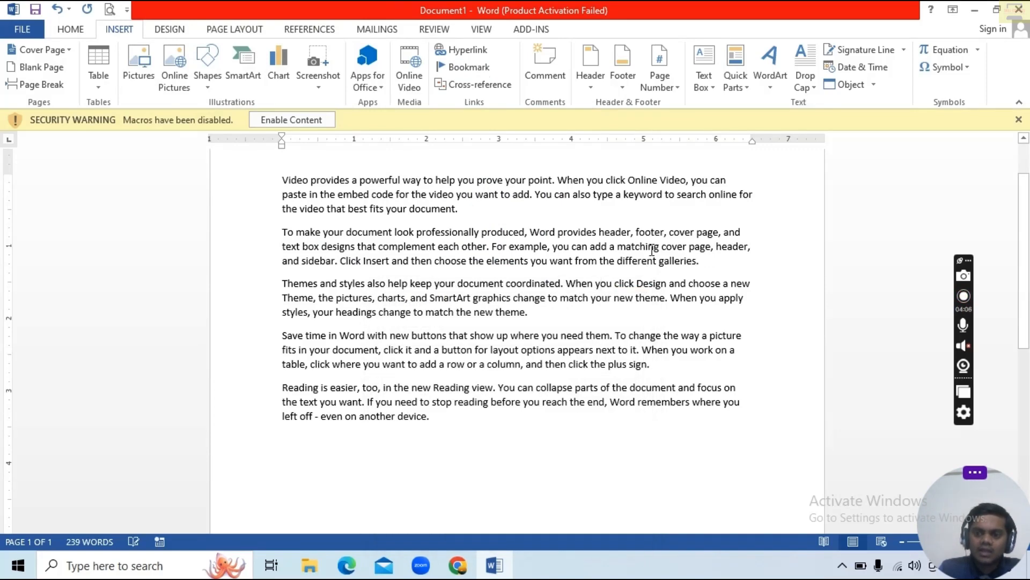
Insert the built-in Blank header and return to the body text, leaving its placeholder unfilled.
click(592, 81)
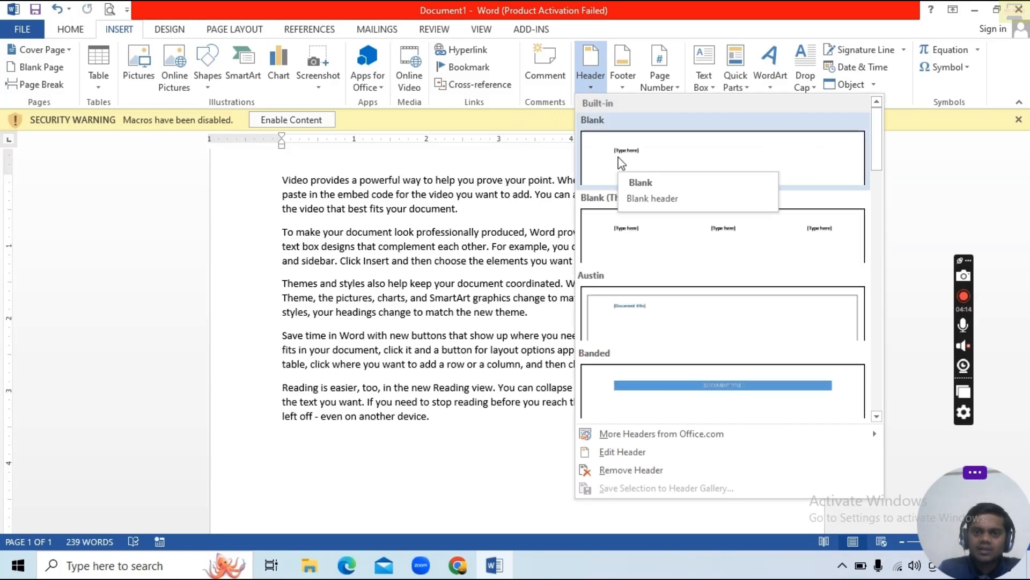
click(621, 162)
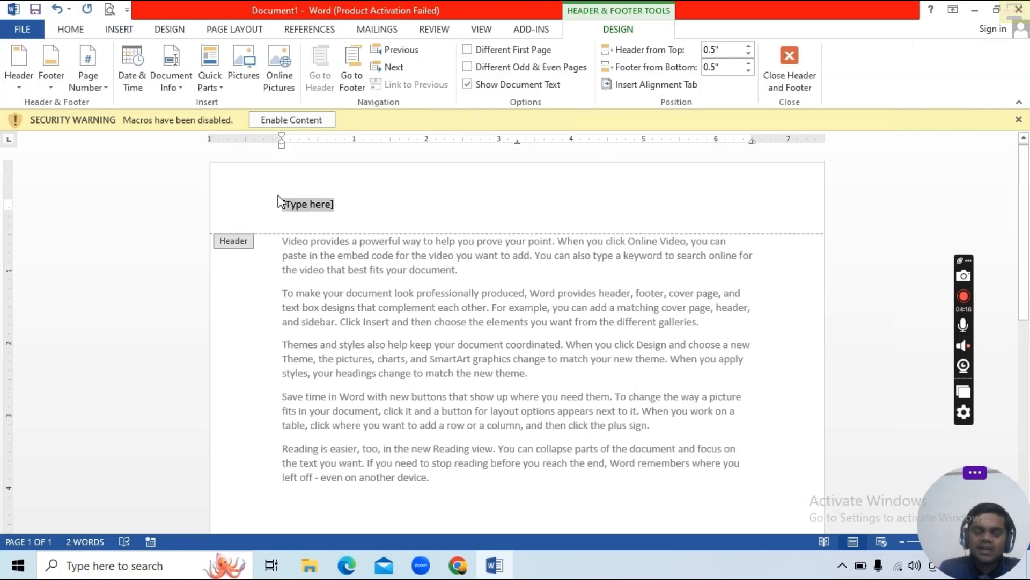
double_click(401, 258)
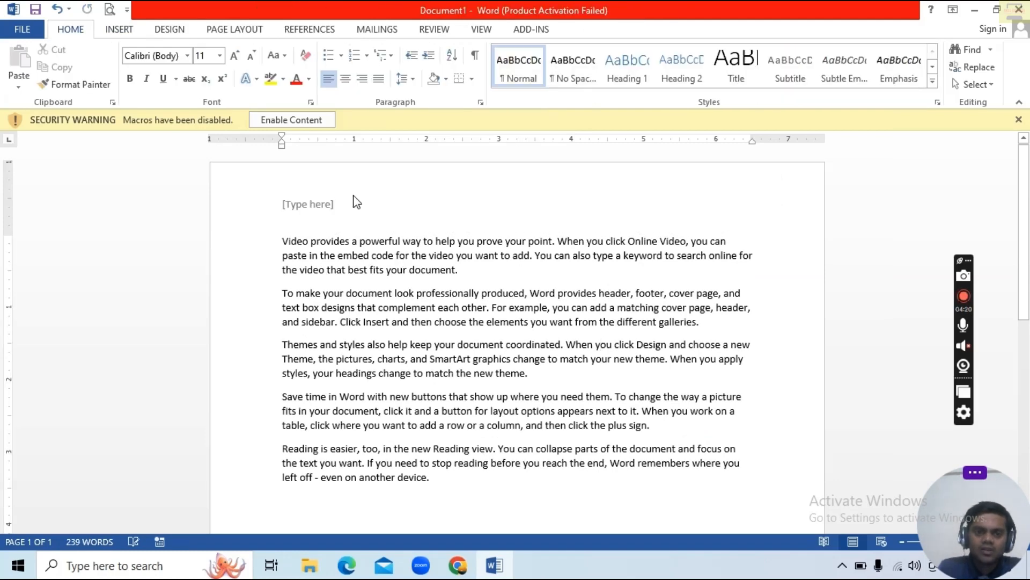
Remove the header from the document.
click(120, 30)
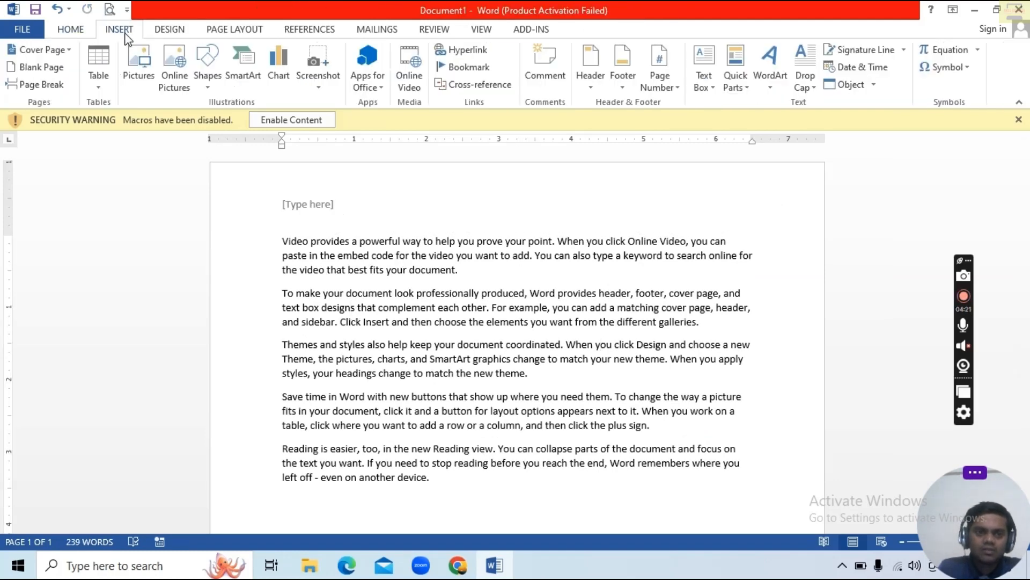
click(606, 81)
click(620, 464)
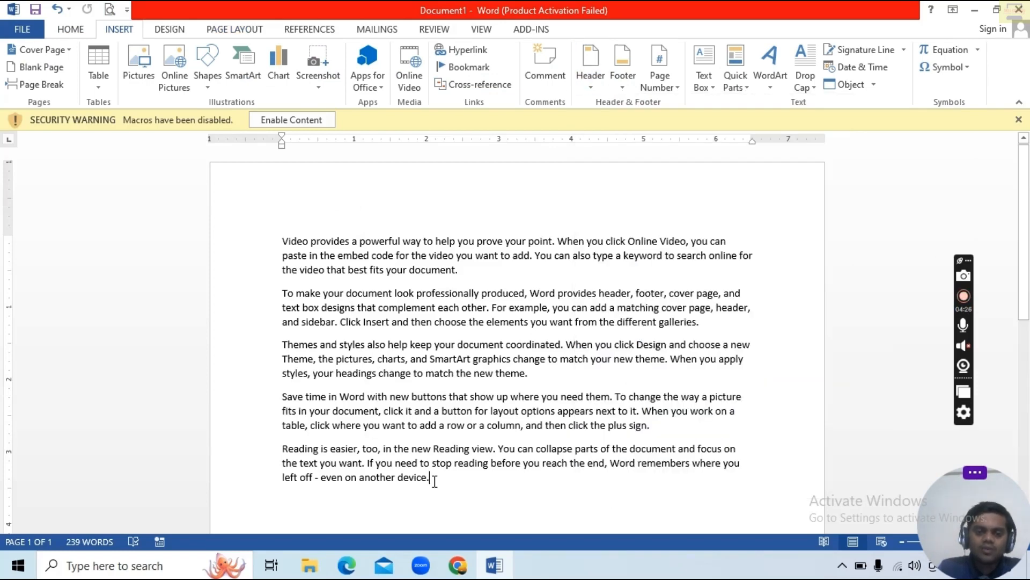
Start a new line after the last paragraph and insert two page breaks there.
drag(302, 243, 509, 355)
click(475, 352)
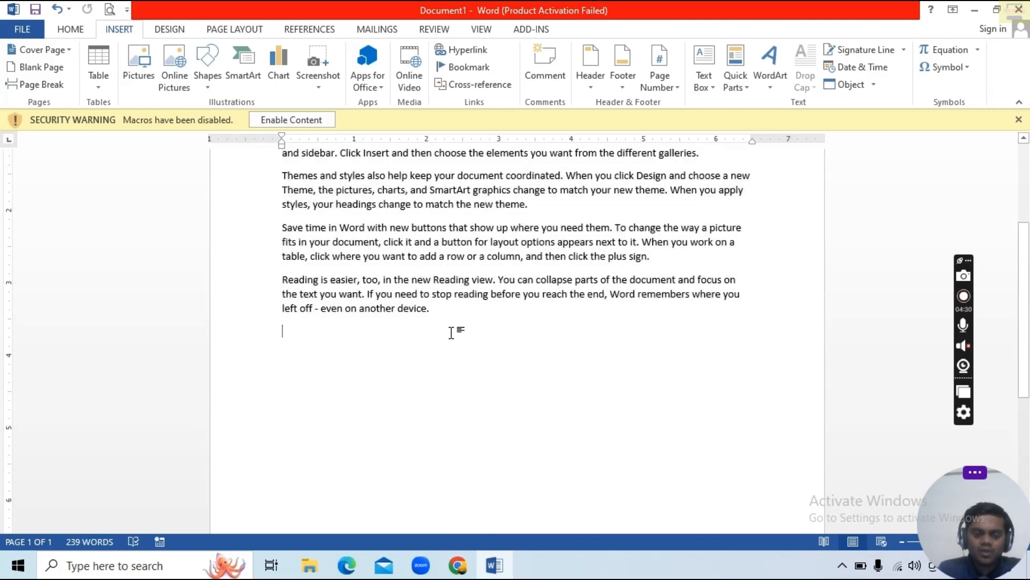
key(ctrl+Return)
key(ctrl+Return)
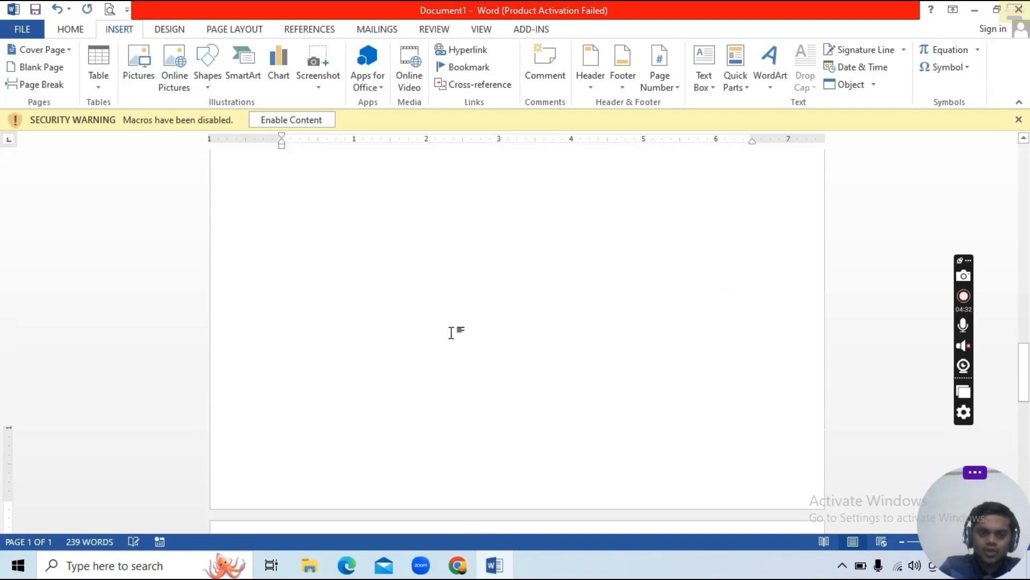
Copy the entire document content and paste it twice at the start of the second page.
scroll(486, 400, up, 6)
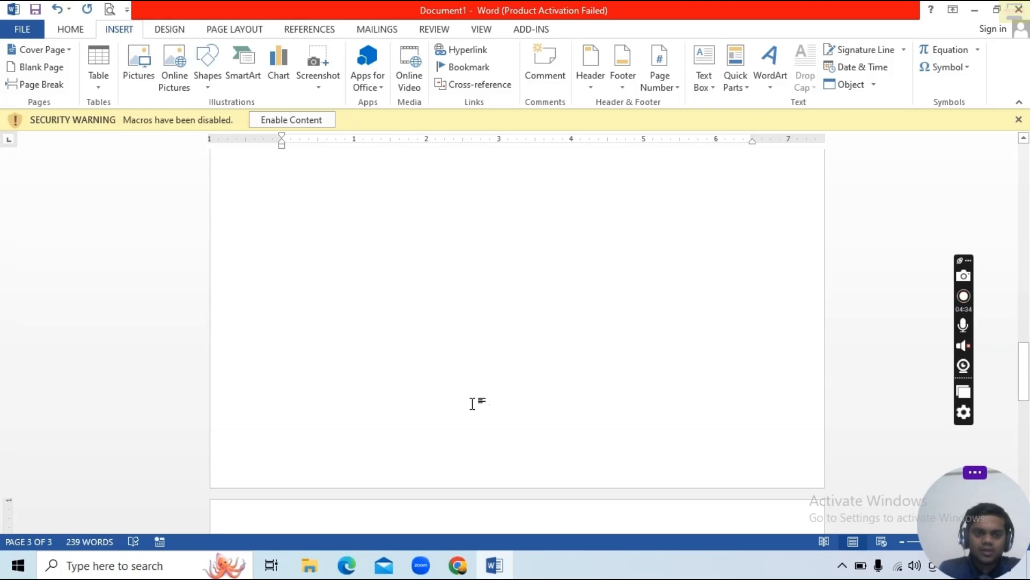
scroll(454, 390, up, 5)
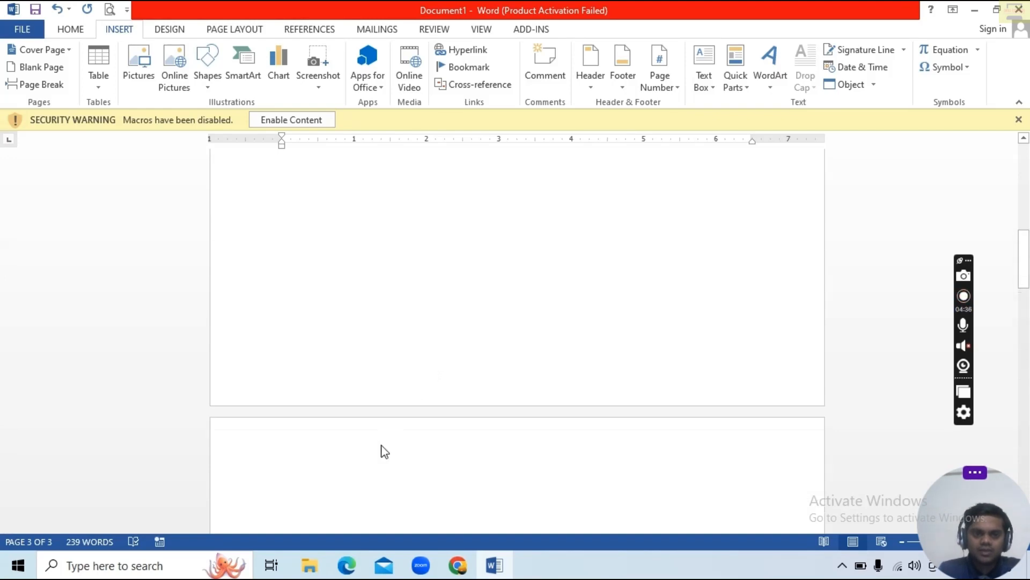
scroll(382, 448, down, 3)
scroll(391, 416, up, 2)
scroll(409, 397, up, 15)
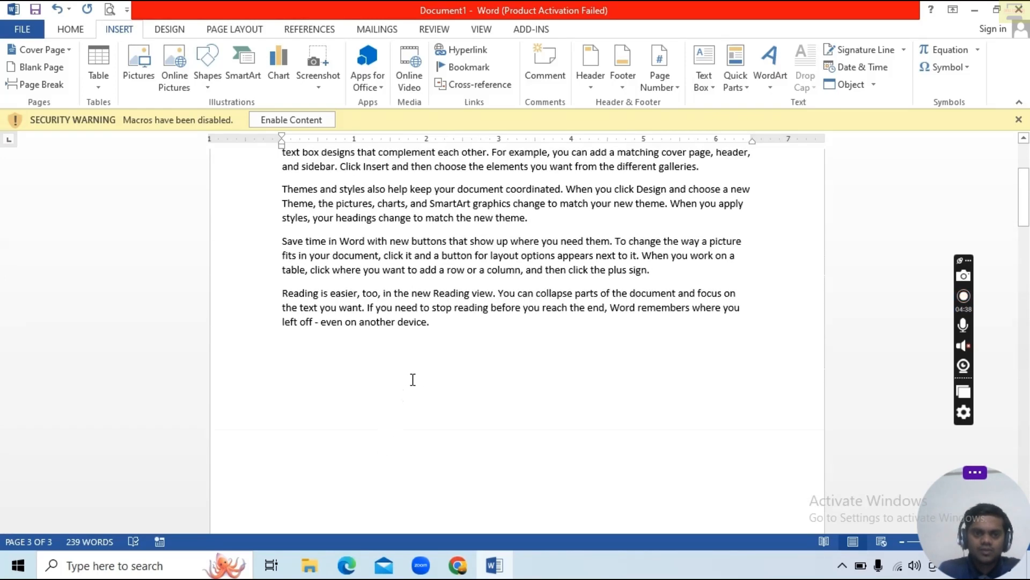
key(ctrl+a)
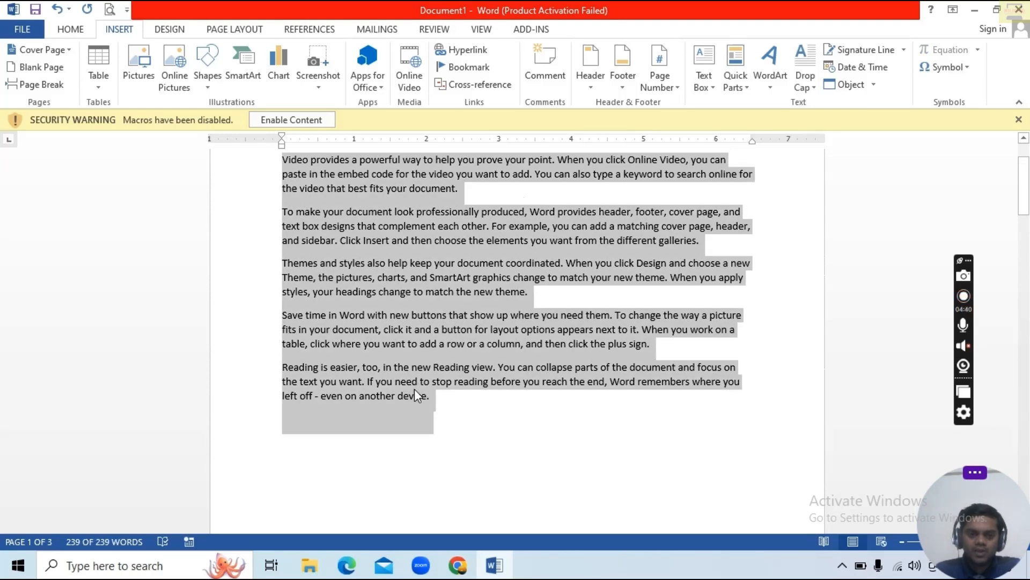
scroll(416, 389, down, 5)
scroll(414, 397, down, 3)
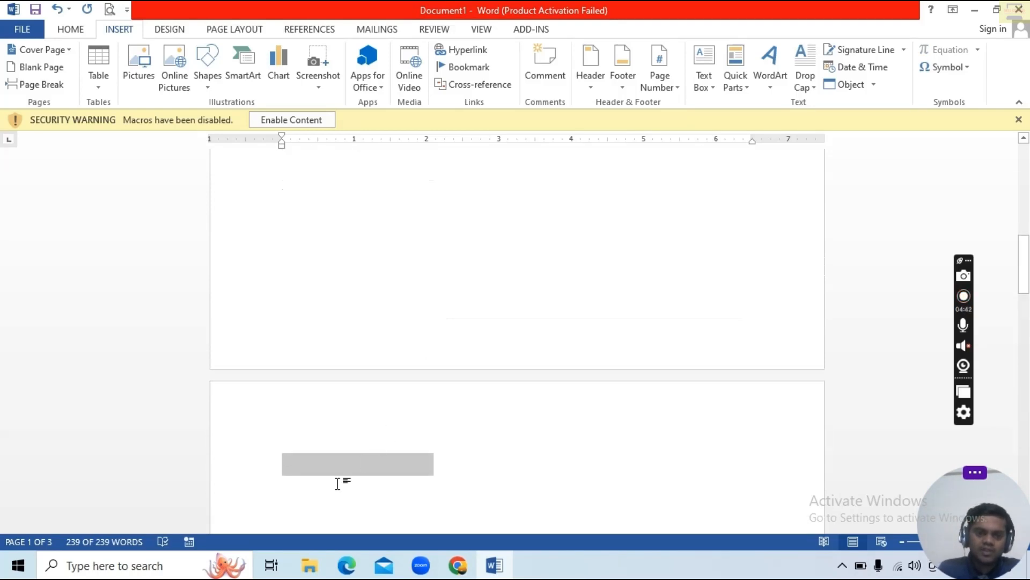
click(338, 482)
key(ctrl+v)
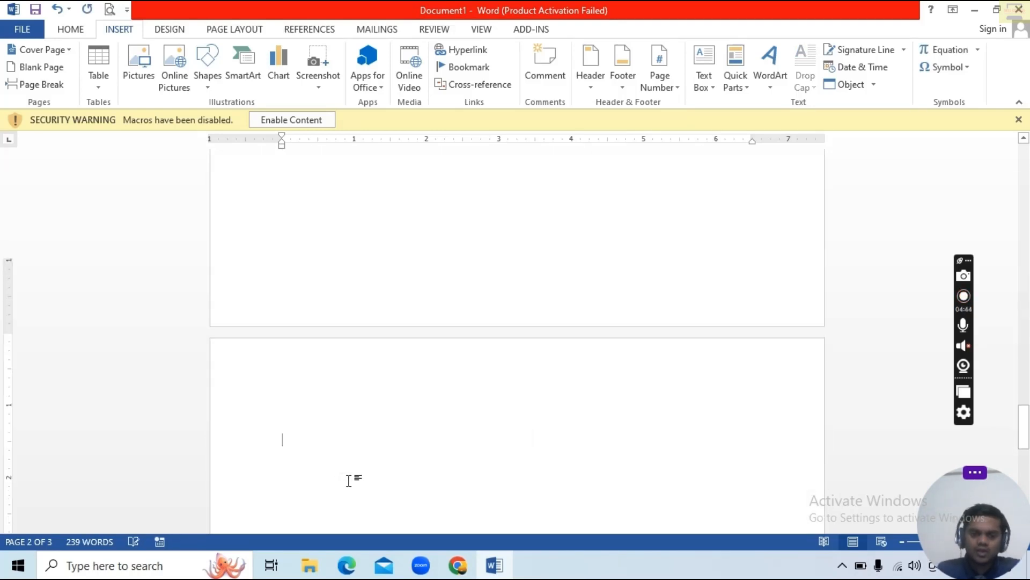
key(ctrl+v)
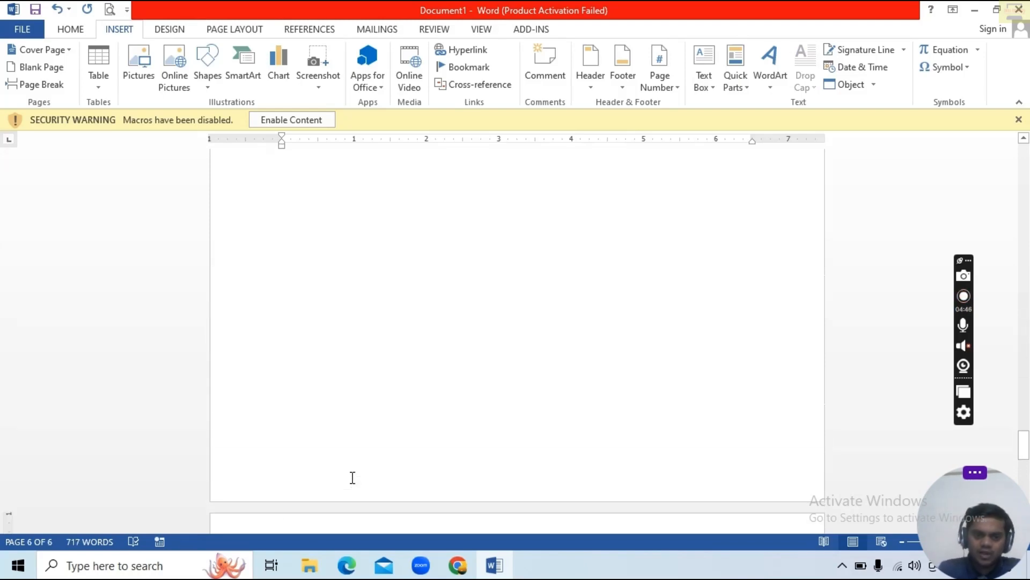
Paste the copied content once more near the top of the third page.
scroll(357, 476, up, 10)
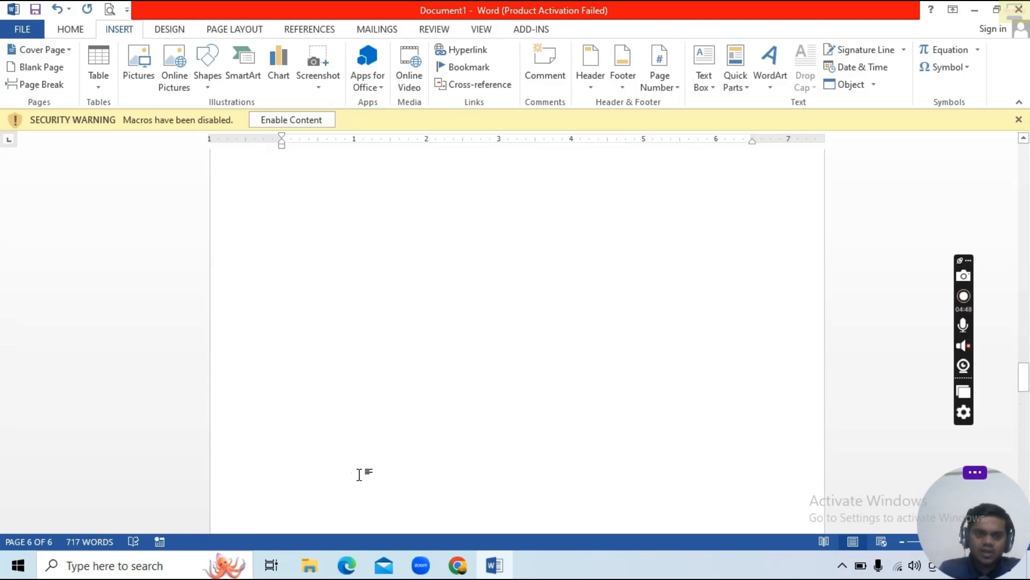
scroll(361, 475, up, 15)
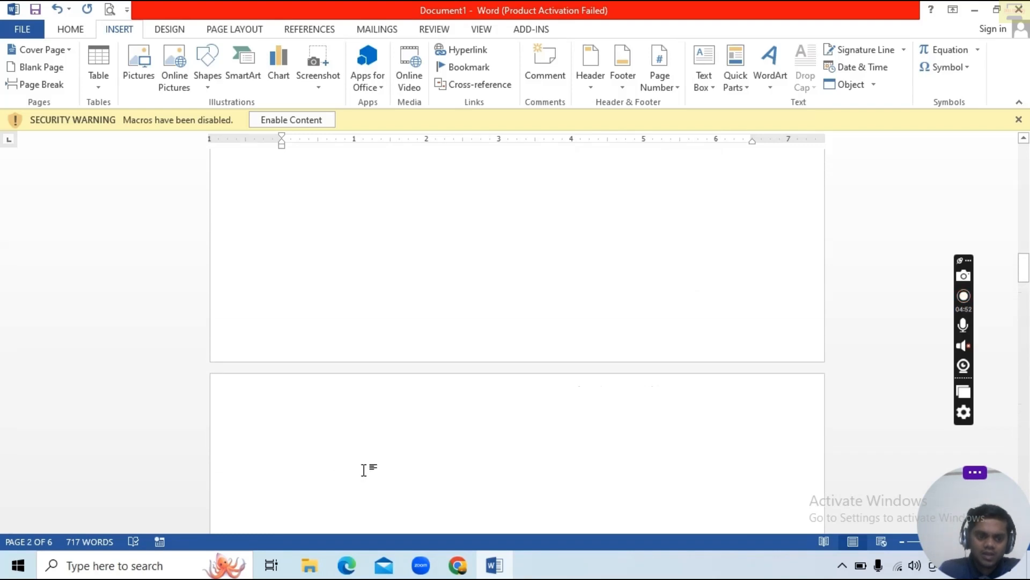
scroll(364, 470, down, 5)
scroll(364, 470, up, 5)
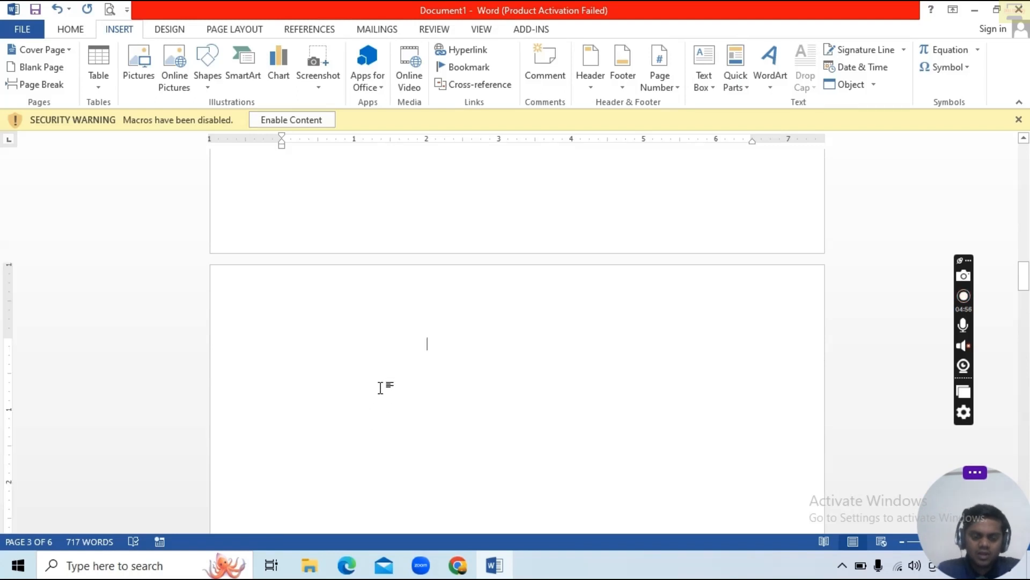
scroll(383, 389, down, 15)
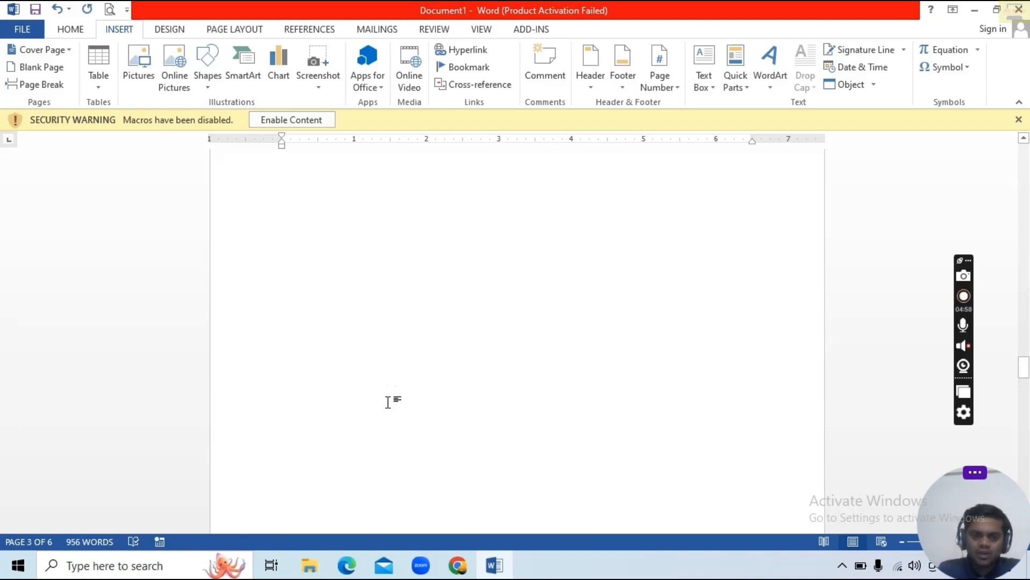
Insert a Blank header in the document with the text "top".
scroll(388, 406, up, 10)
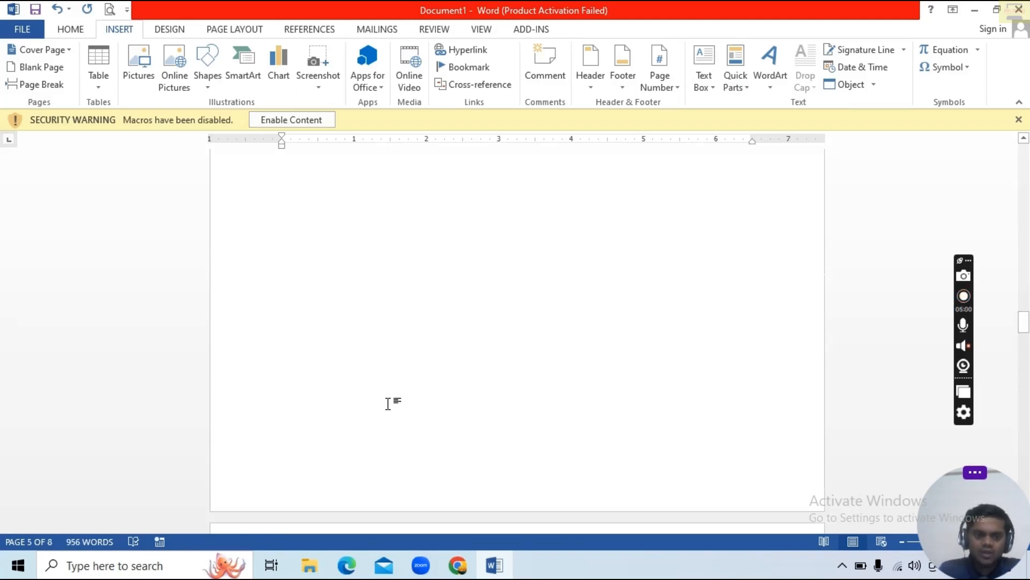
scroll(390, 403, up, 10)
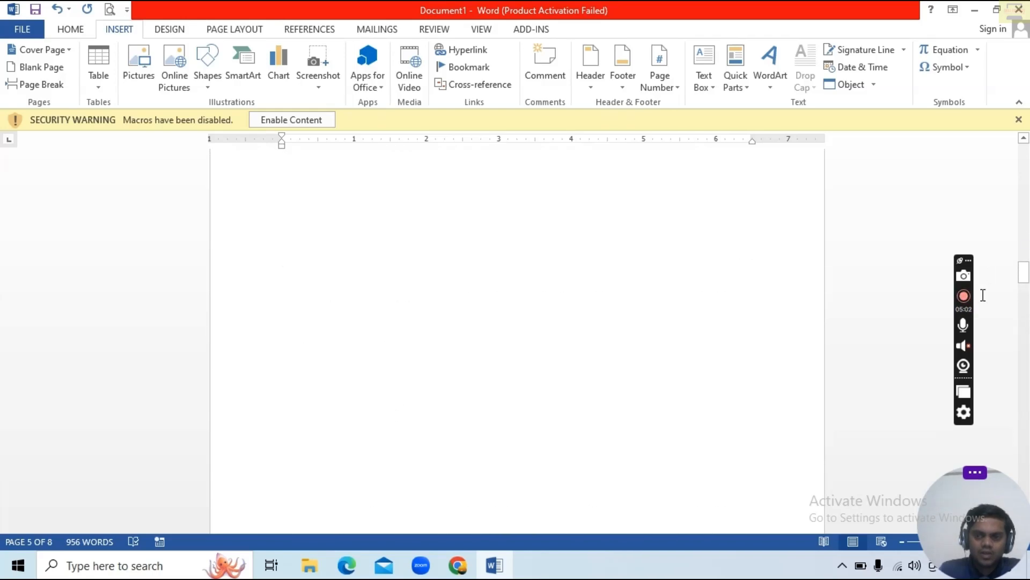
drag(1024, 271, 1024, 155)
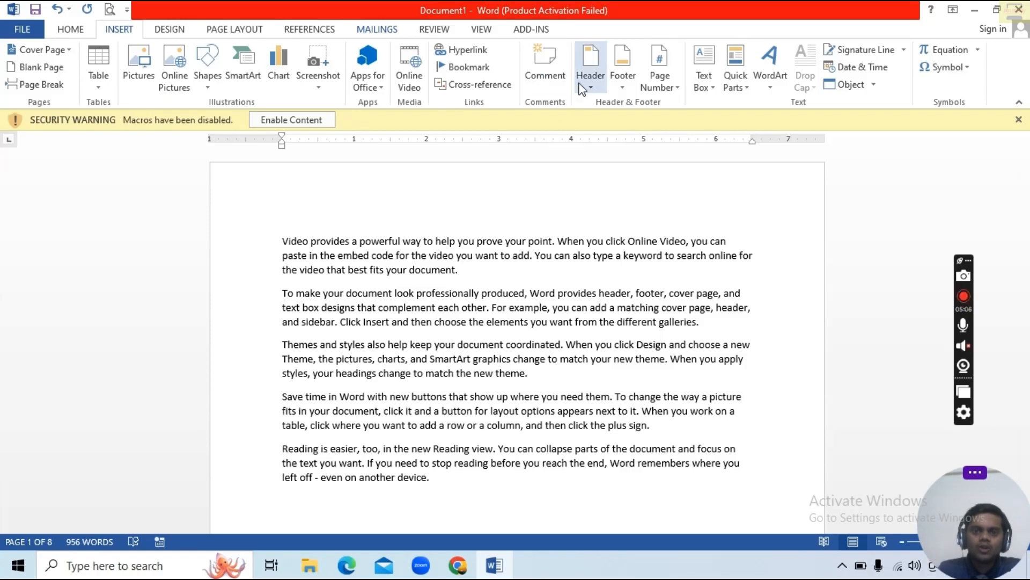
click(592, 89)
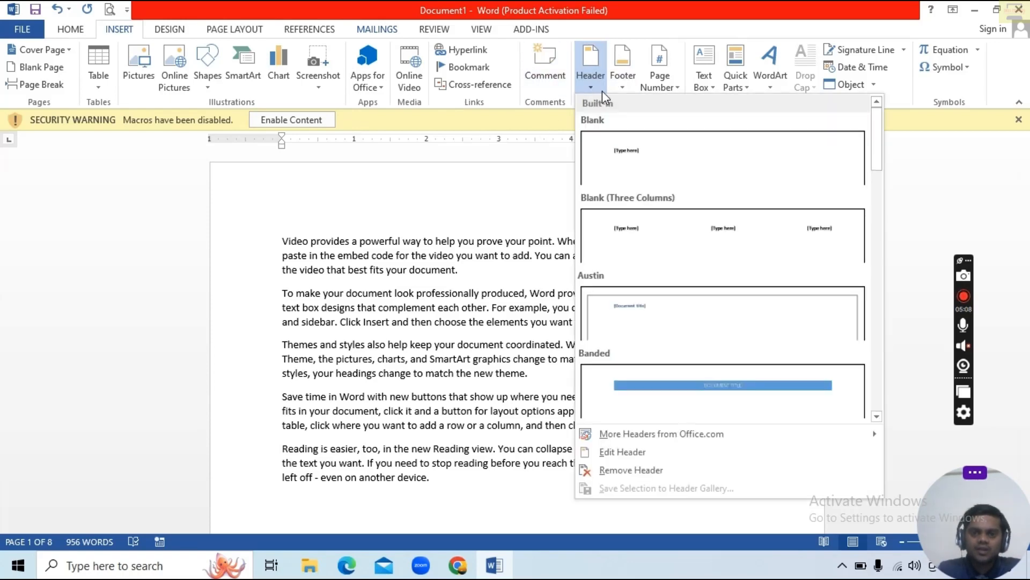
click(662, 175)
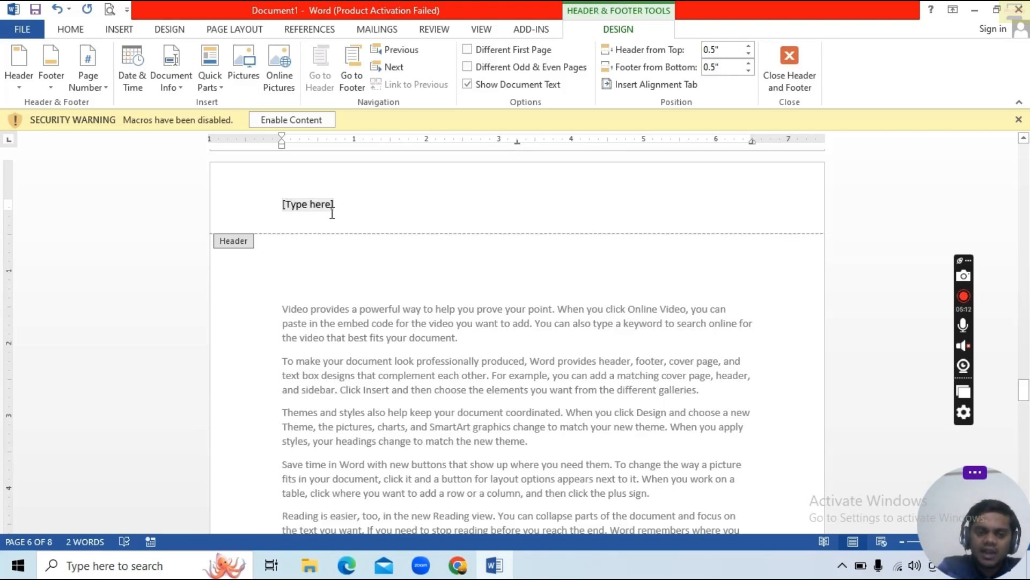
text(top)
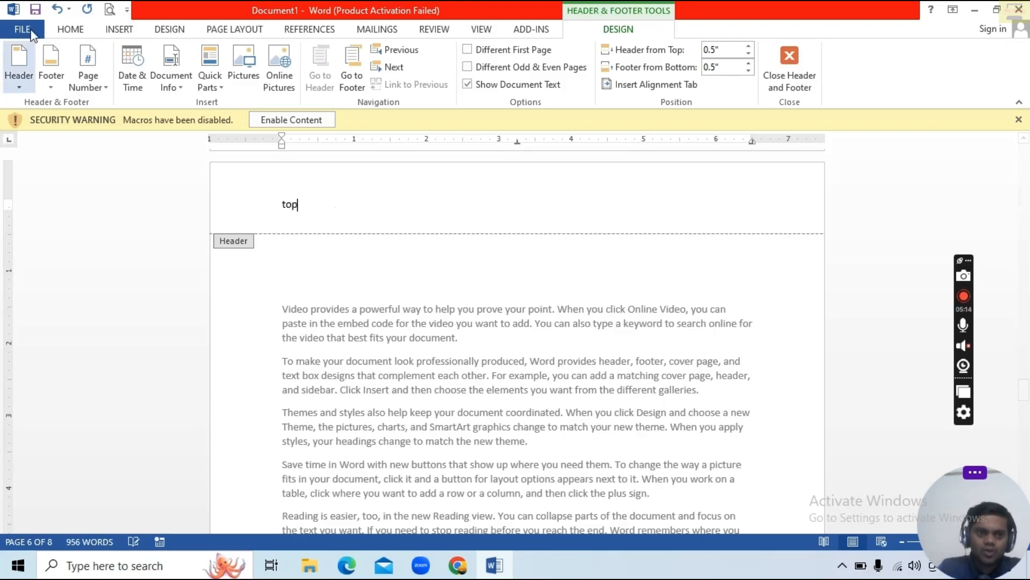
Enter "pto" as the footer text and return to editing the document body.
click(352, 72)
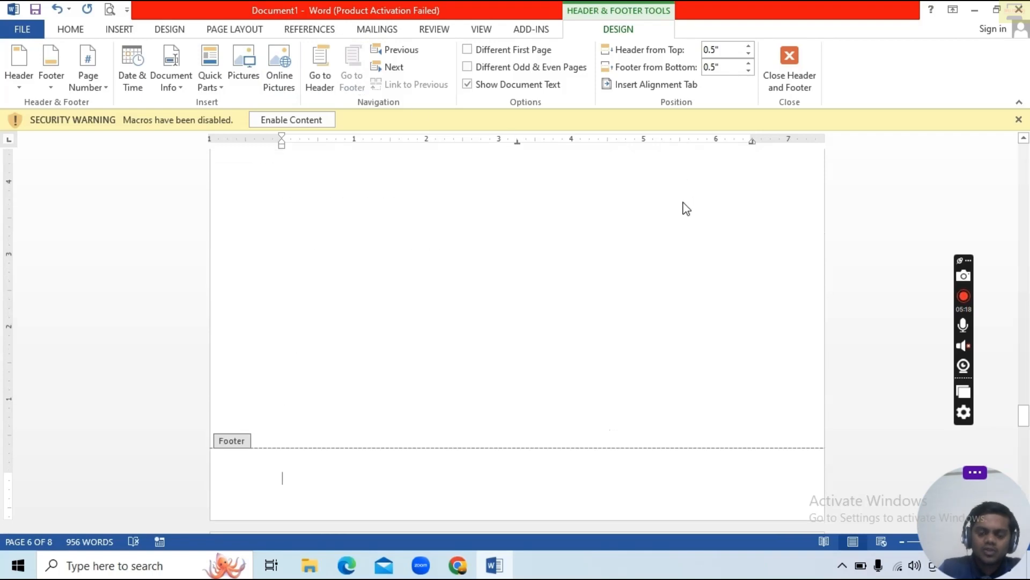
text(pto)
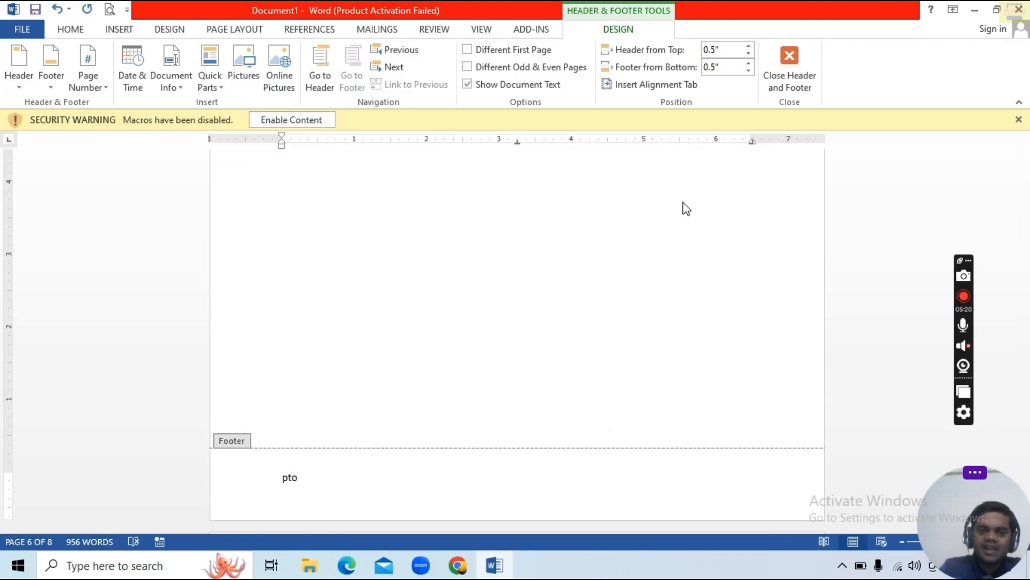
scroll(475, 273, up, 3)
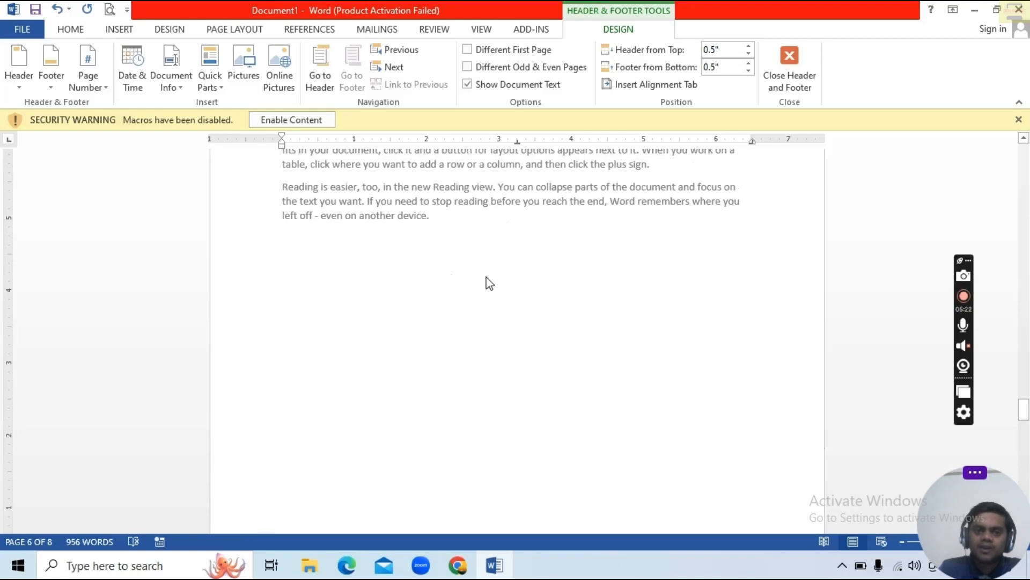
scroll(489, 281, up, 10)
double_click(499, 284)
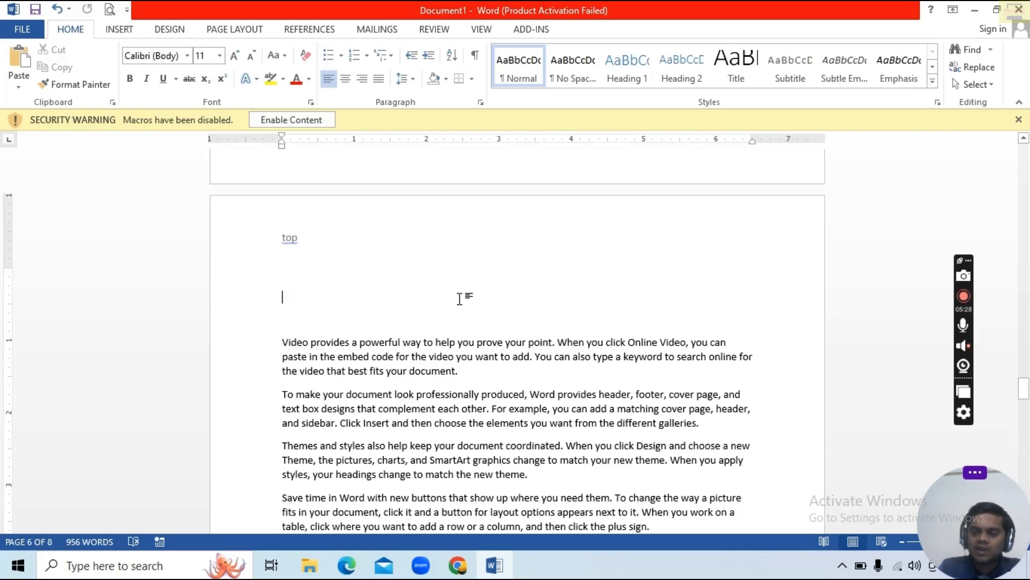
scroll(460, 283, up, 9)
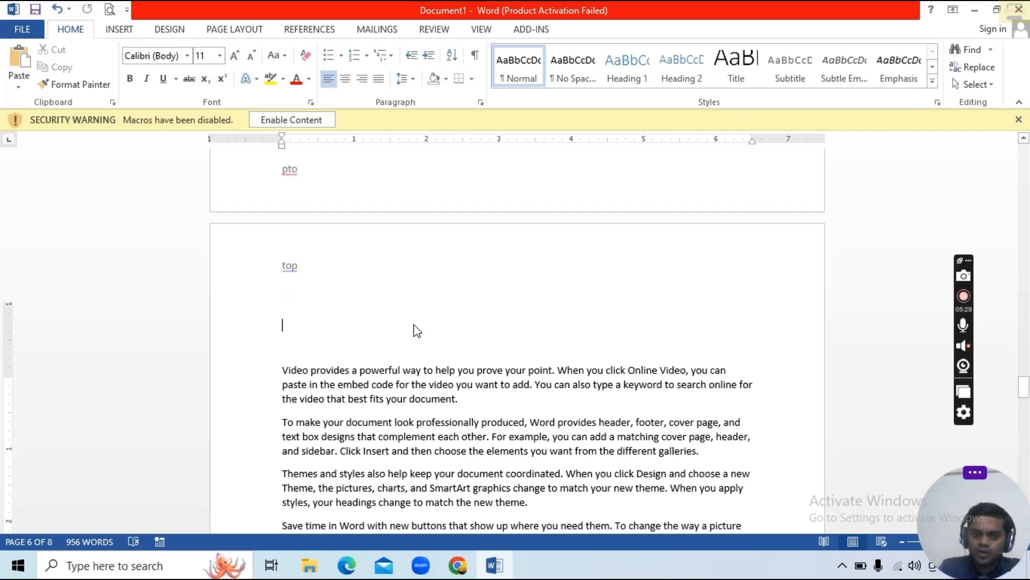
Check the header and footer on several pages in the print preview, then return to the document.
click(110, 10)
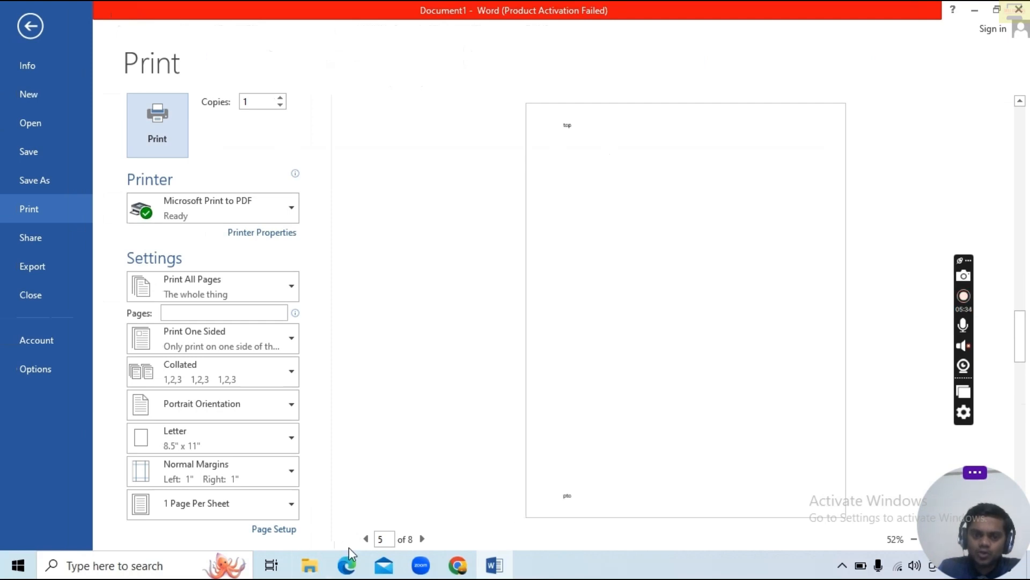
click(366, 539)
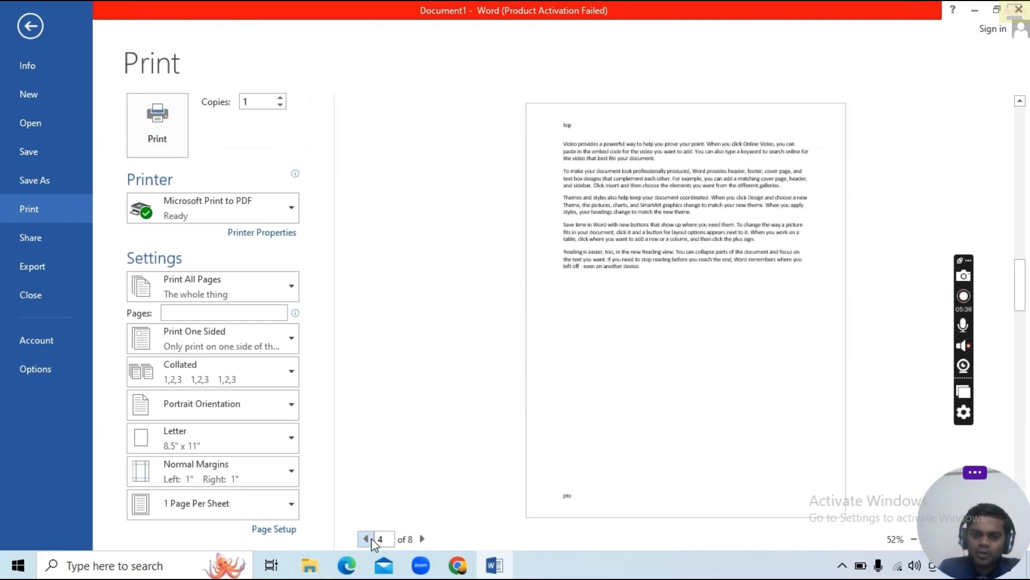
click(370, 540)
click(366, 539)
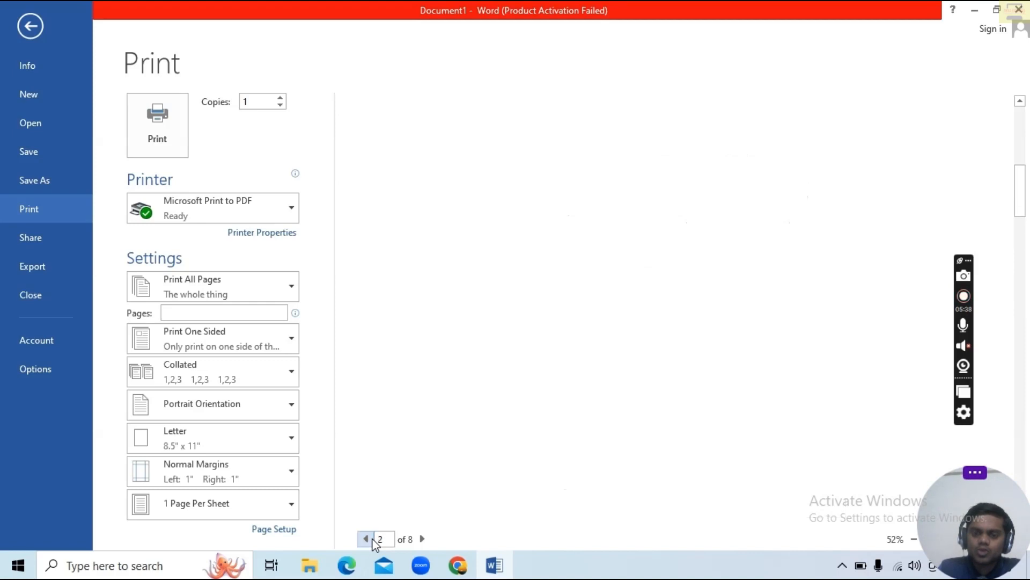
click(372, 540)
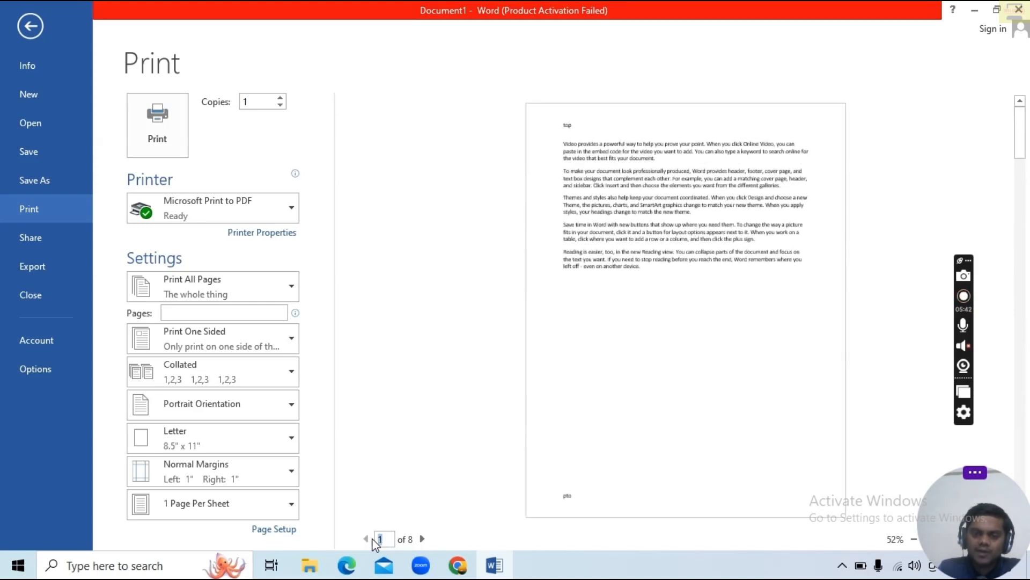
click(421, 540)
click(422, 540)
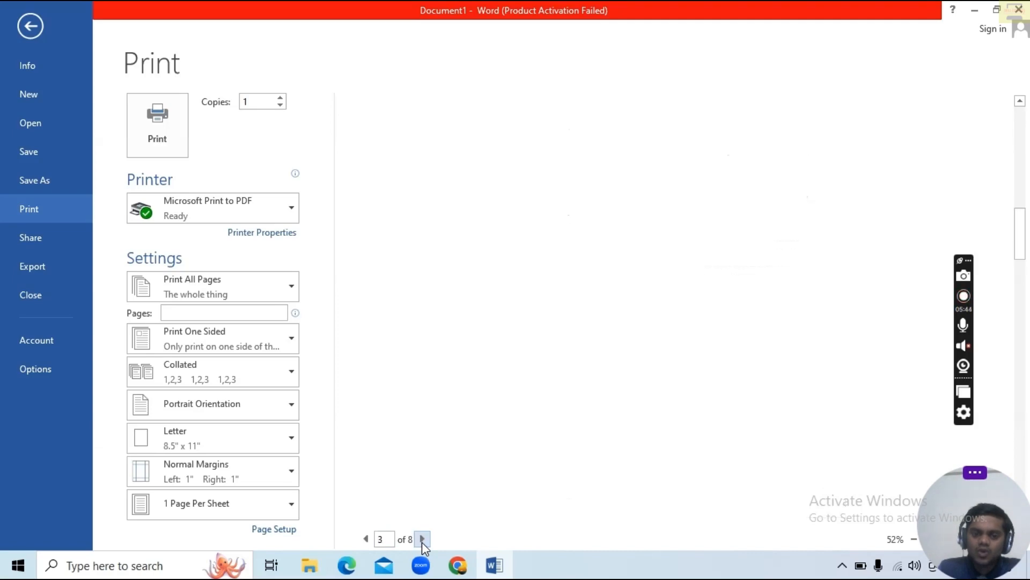
click(422, 540)
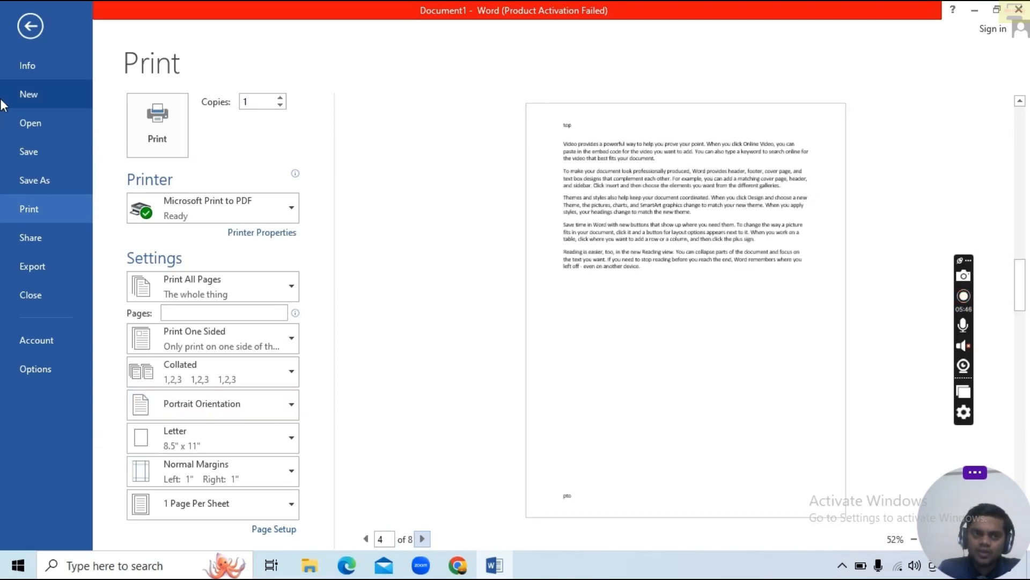
click(30, 28)
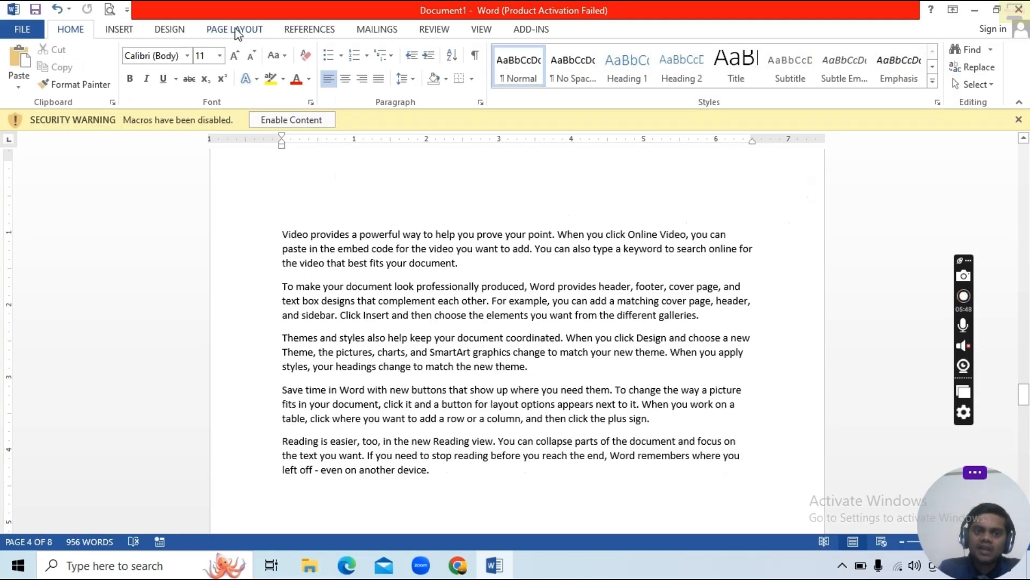
Remove both the header and the footer from the document.
click(118, 30)
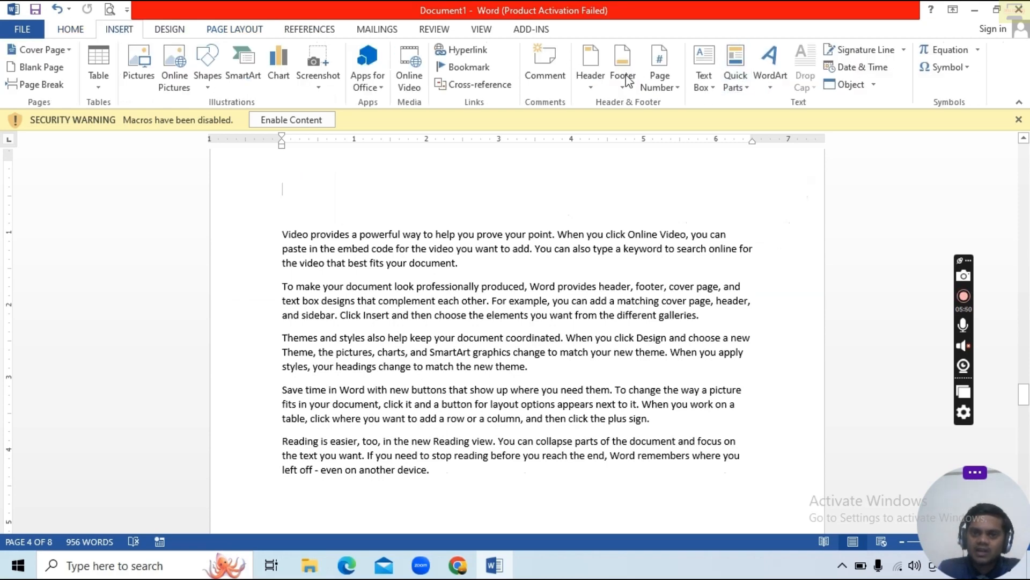
click(585, 70)
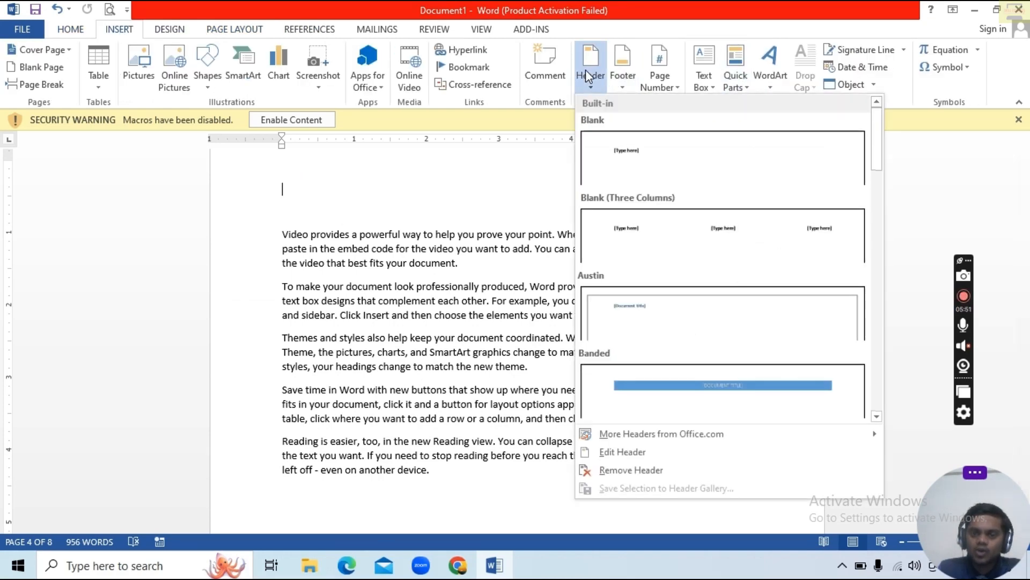
click(649, 468)
click(623, 80)
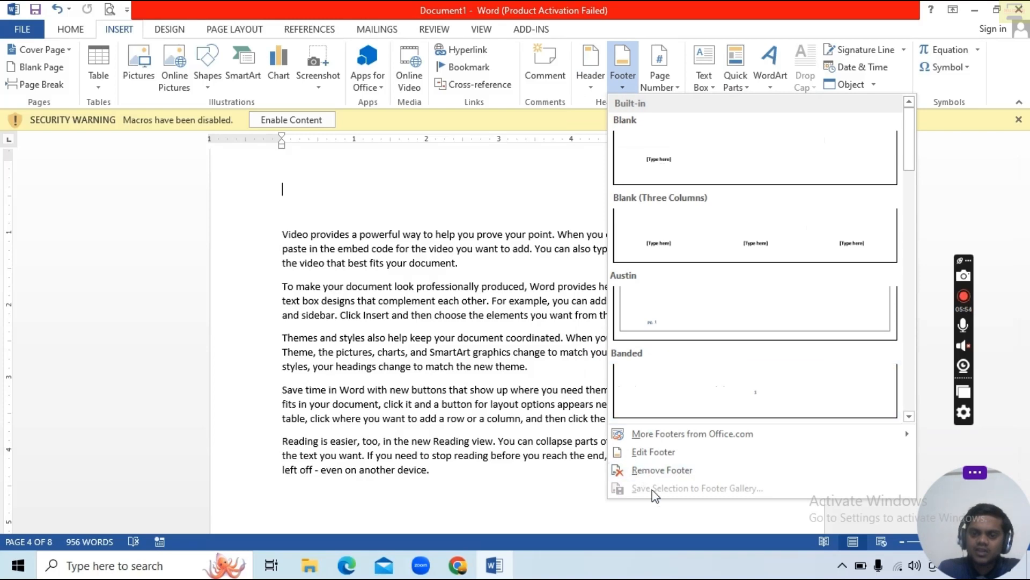
click(661, 471)
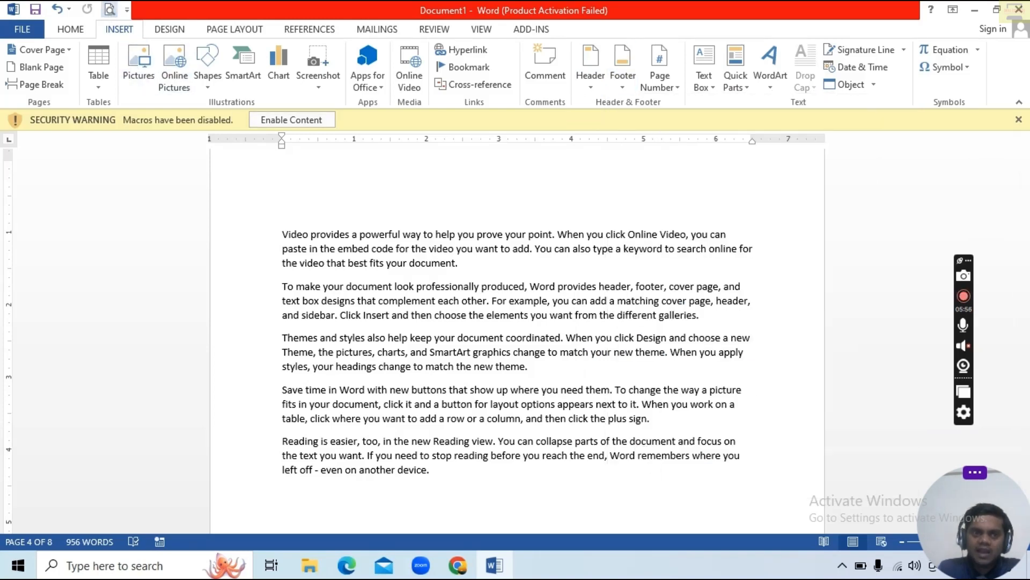
Check the document's pages for headers and footers in the print preview and return to editing.
click(110, 9)
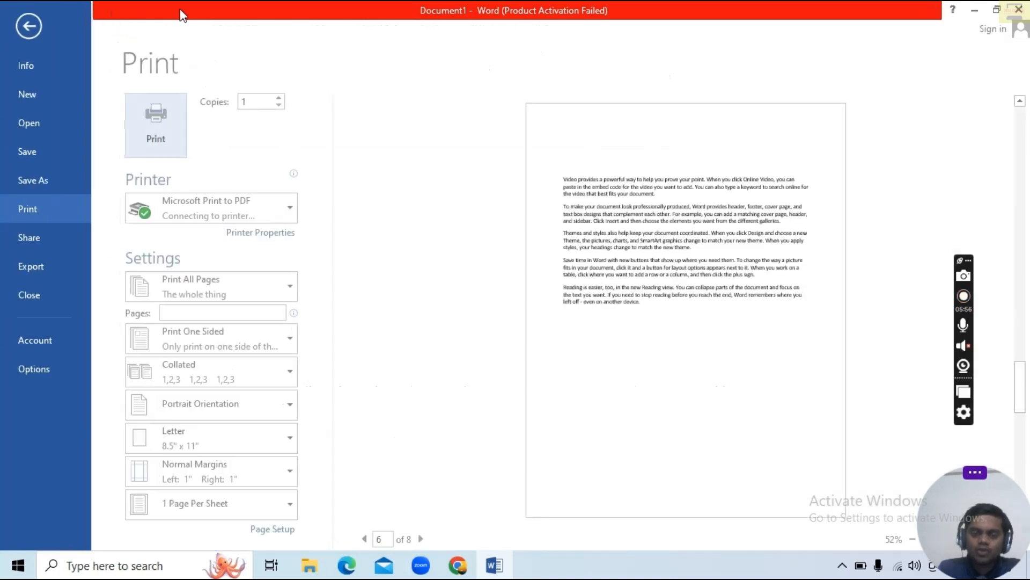
click(422, 538)
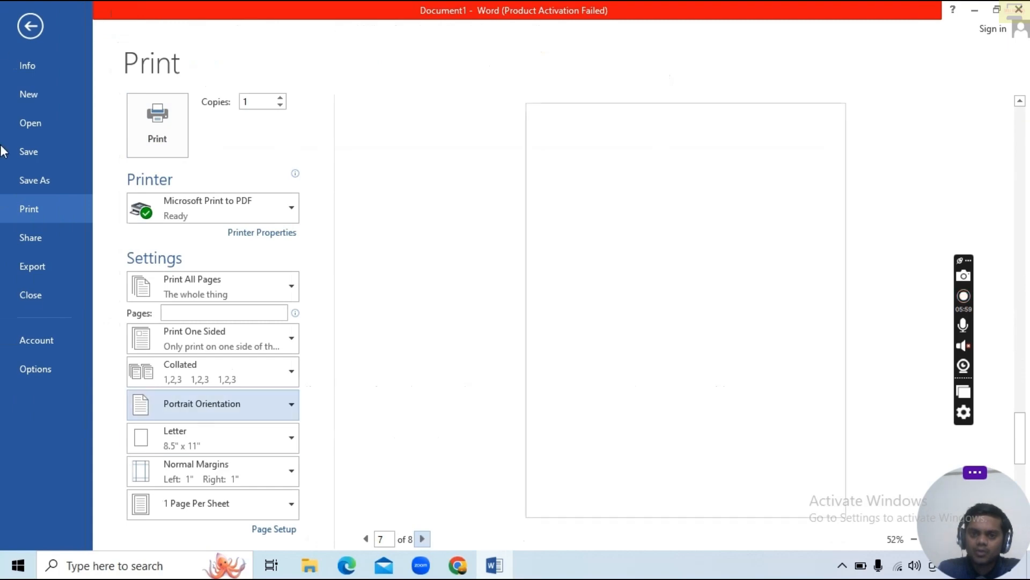
click(30, 26)
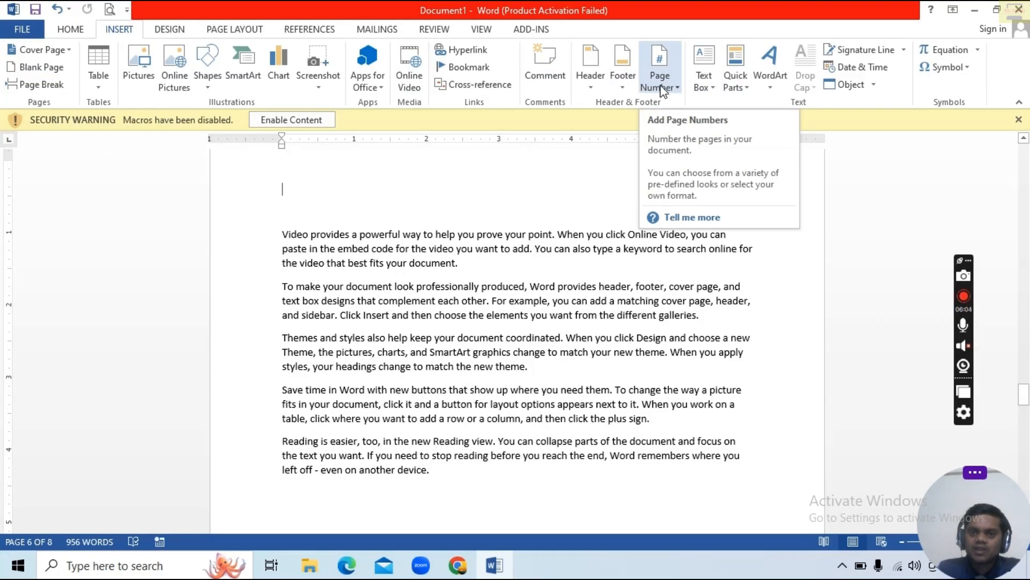
Insert Plain Number 1 page numbers at the top of the pages and check them in the print preview.
click(671, 88)
mouse_move(679, 108)
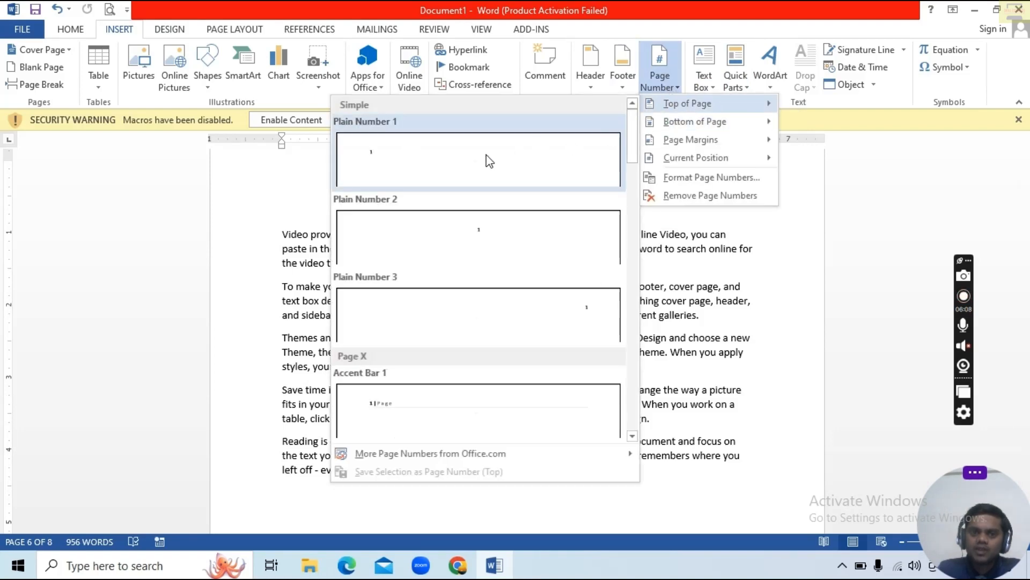
click(452, 153)
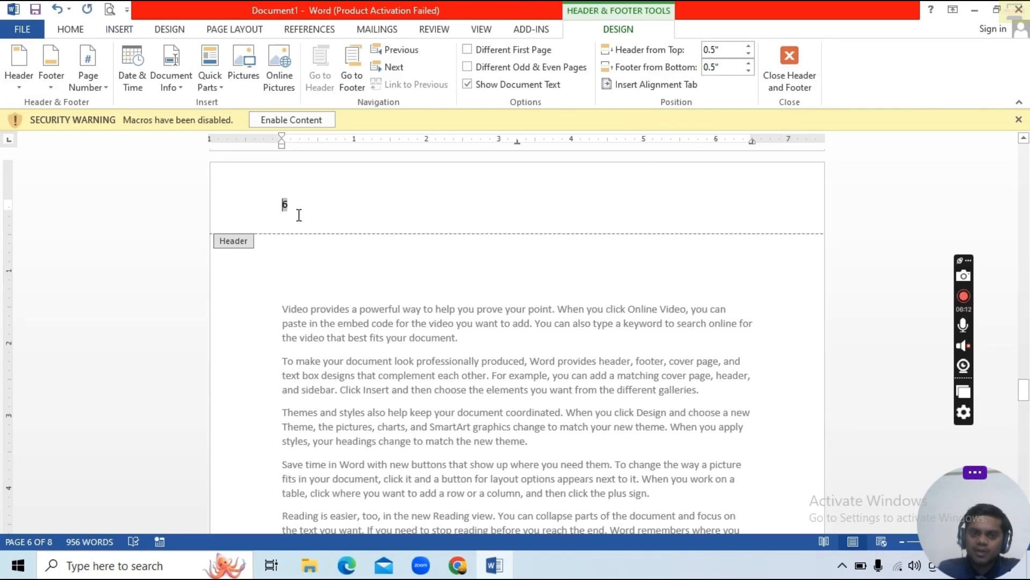
click(109, 10)
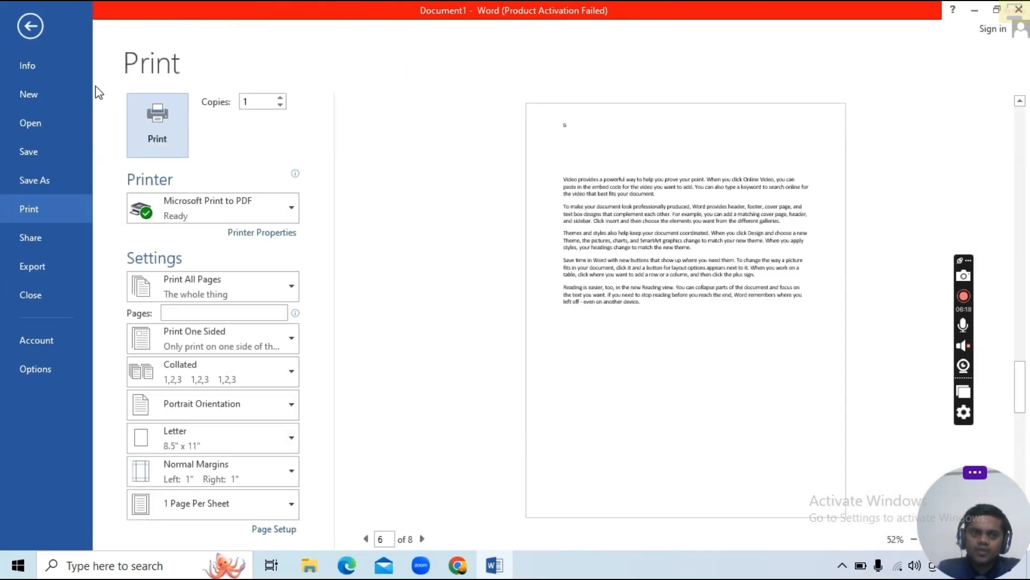
click(31, 27)
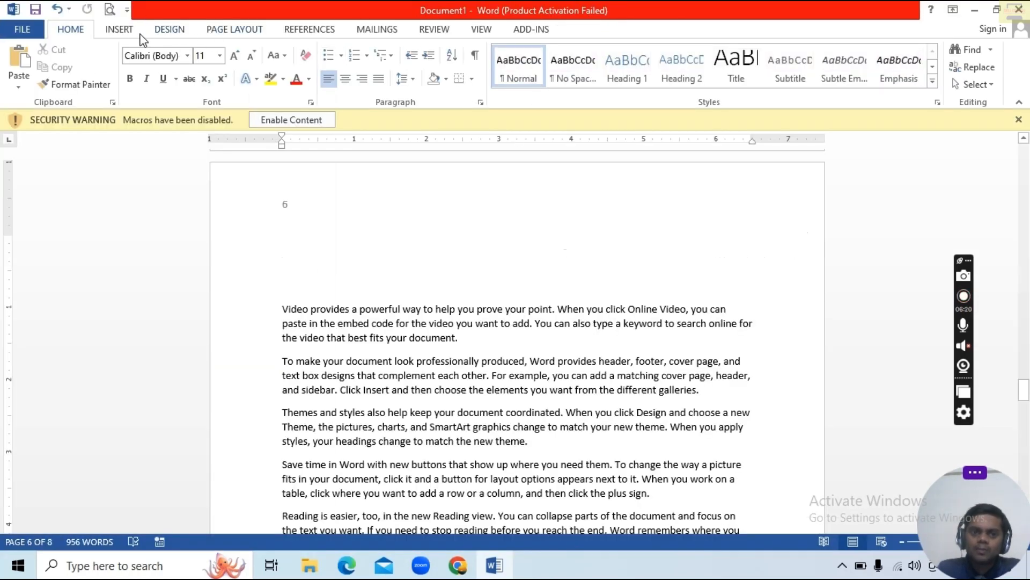
Add plain left-aligned page numbers at the bottom of the pages.
click(126, 31)
click(660, 83)
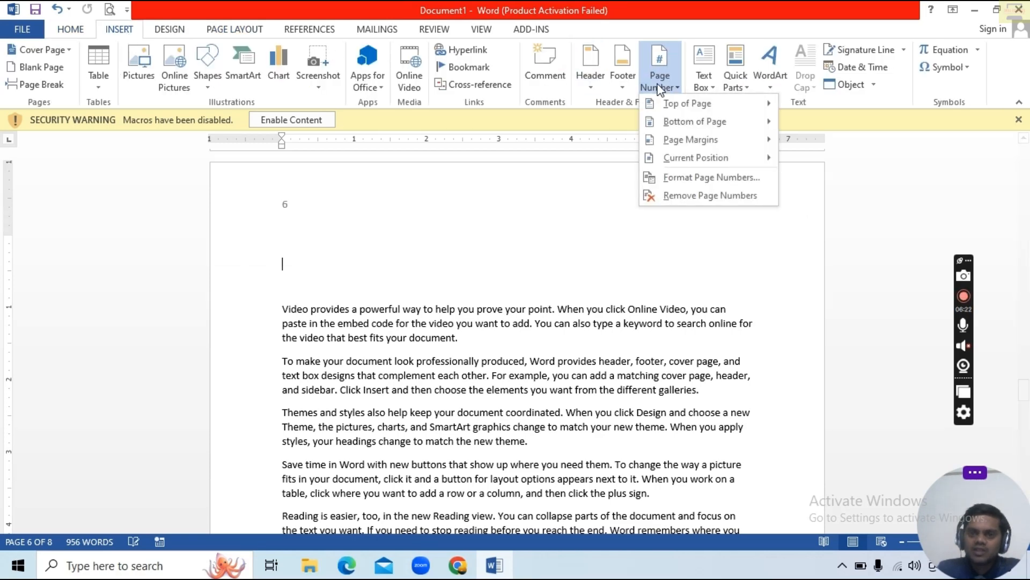
mouse_move(680, 124)
click(411, 192)
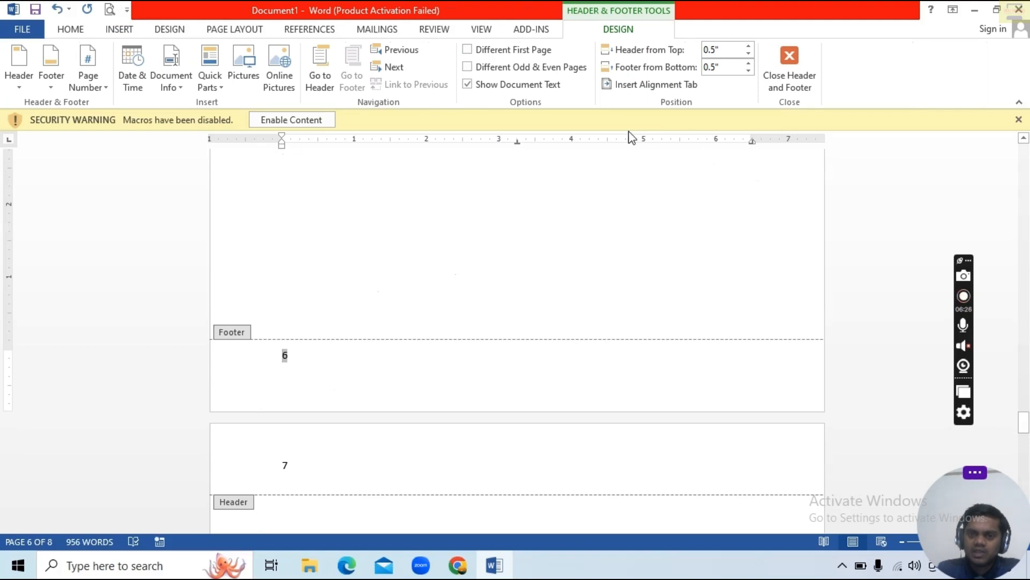
scroll(529, 166, up, 3)
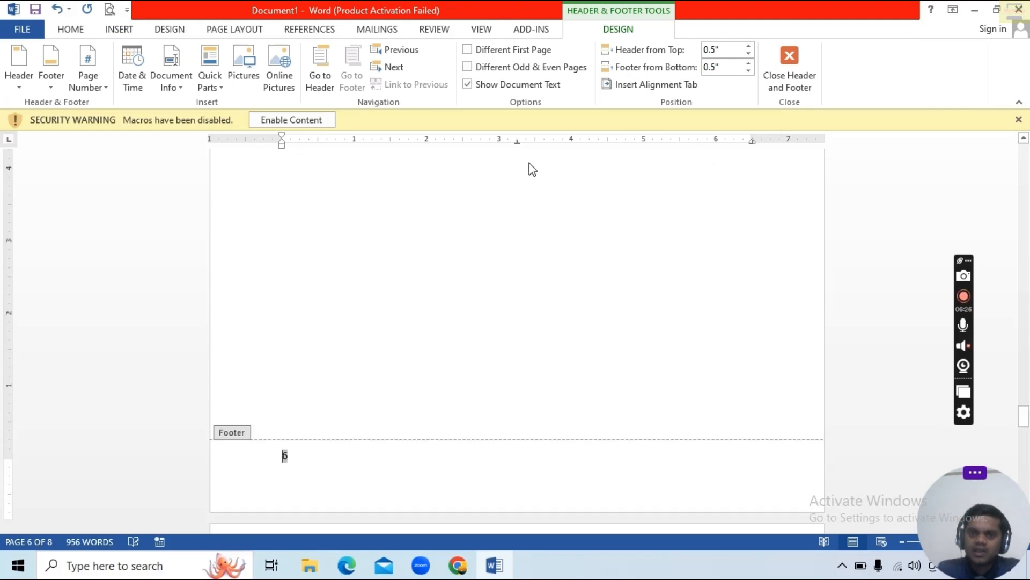
Add page numbers in the "Page | number" style to the left page margin.
click(119, 30)
click(659, 80)
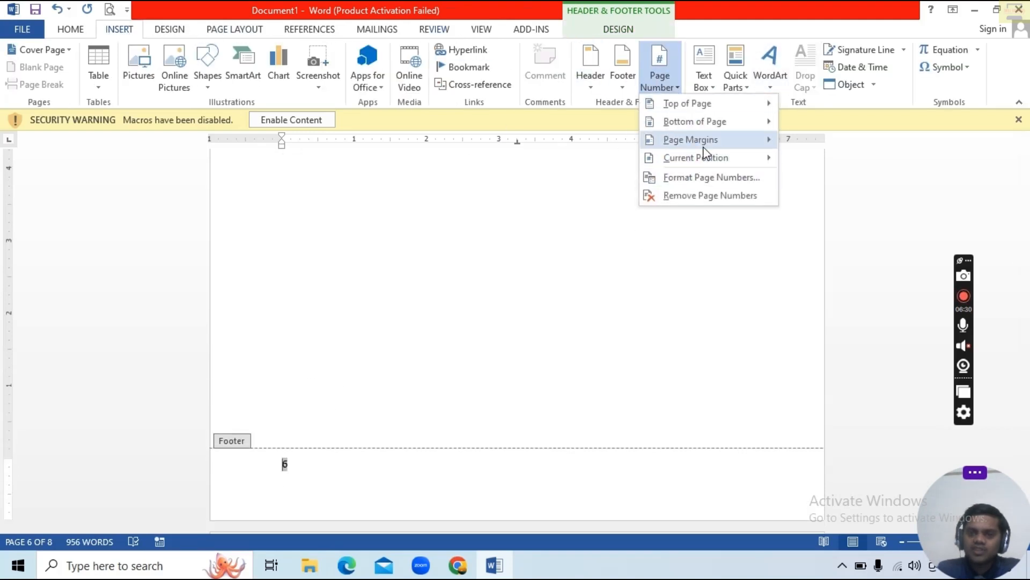
mouse_move(700, 142)
click(383, 208)
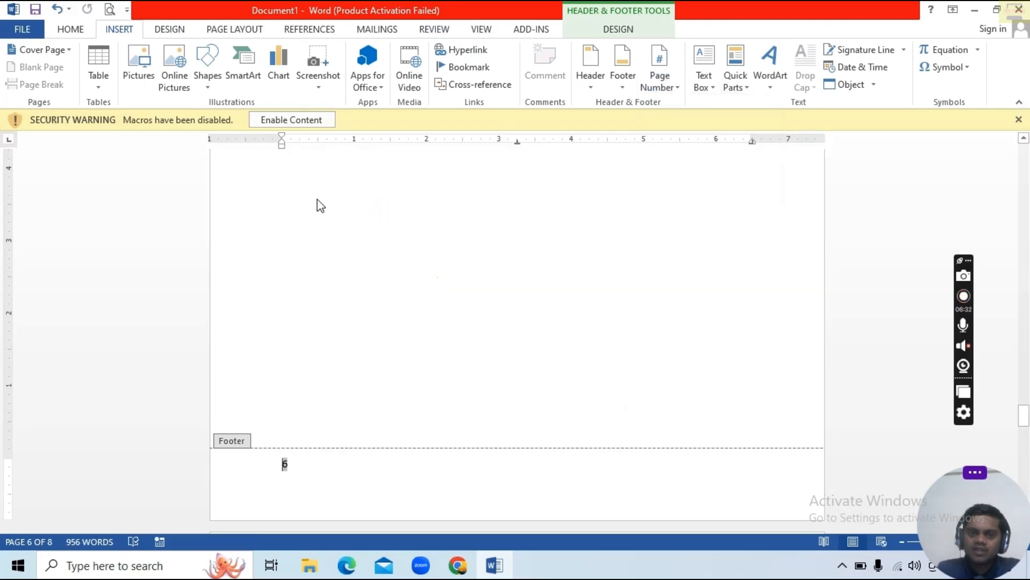
scroll(272, 442, down, 2)
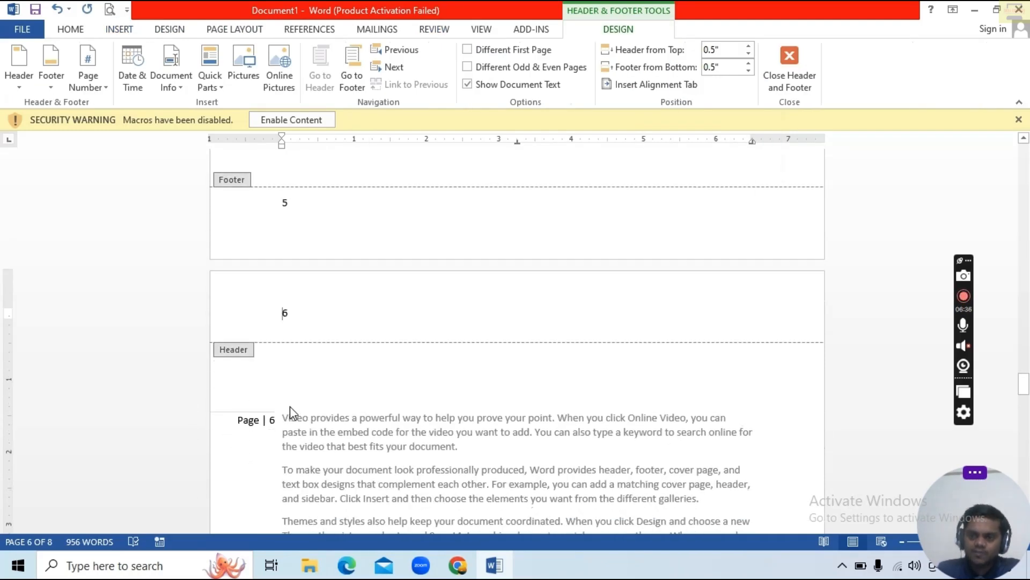
Remove all page numbers from the document and return to the body text.
click(120, 29)
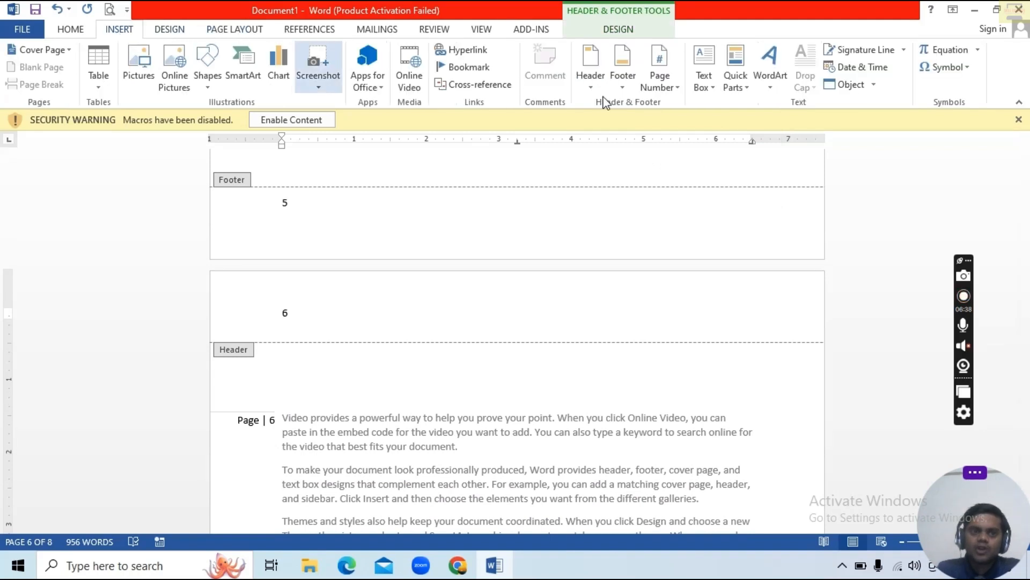
click(660, 77)
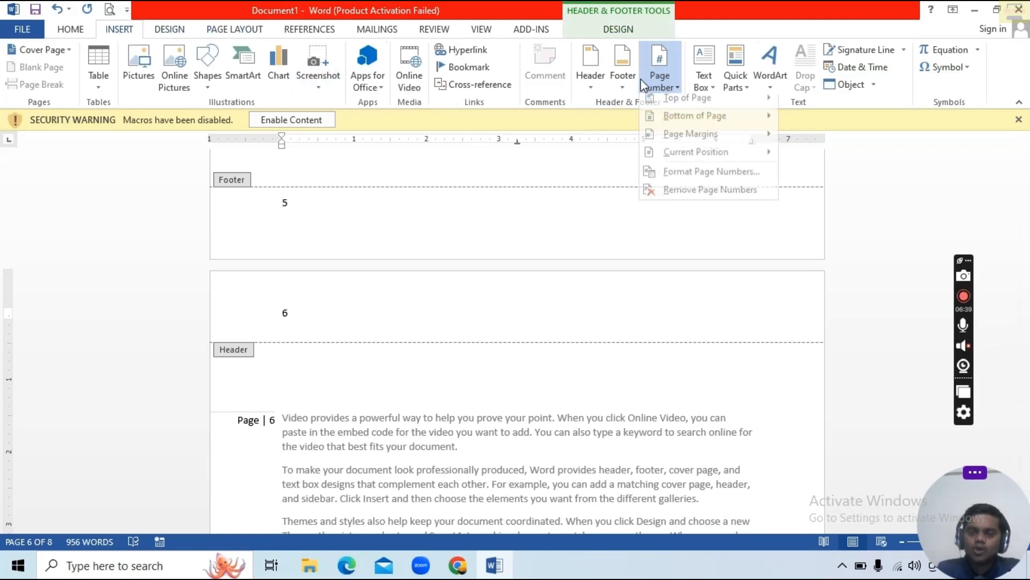
click(688, 195)
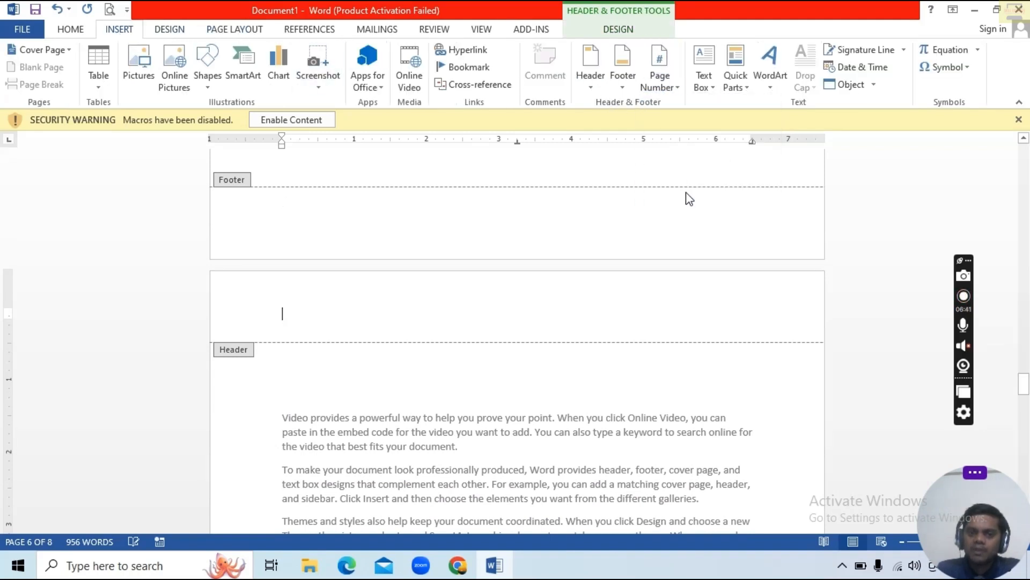
double_click(280, 432)
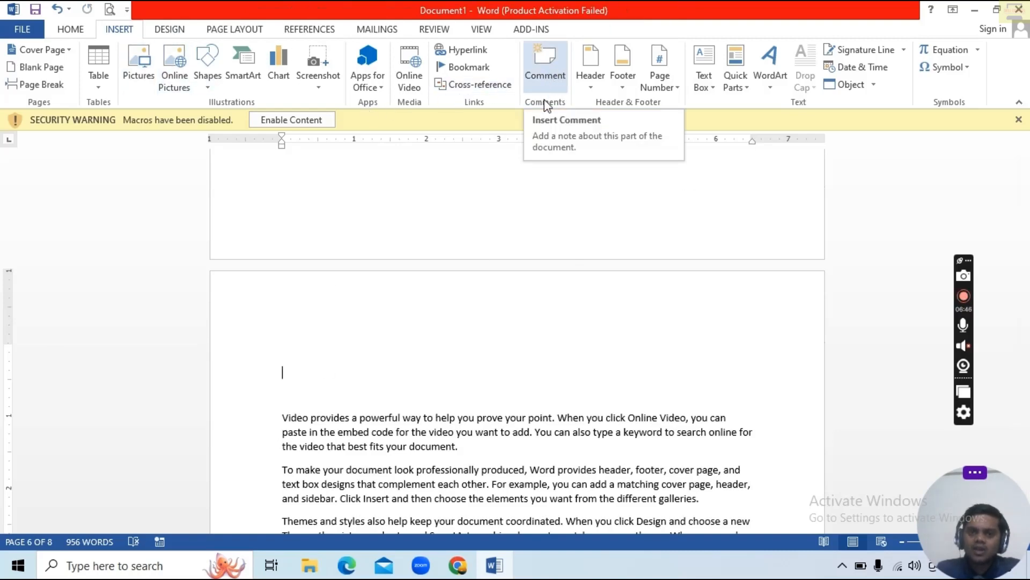
Add the comment "okay" to "you click" and the comment "nice" to "search online for" in page 6's first paragraph.
scroll(716, 293, down, 3)
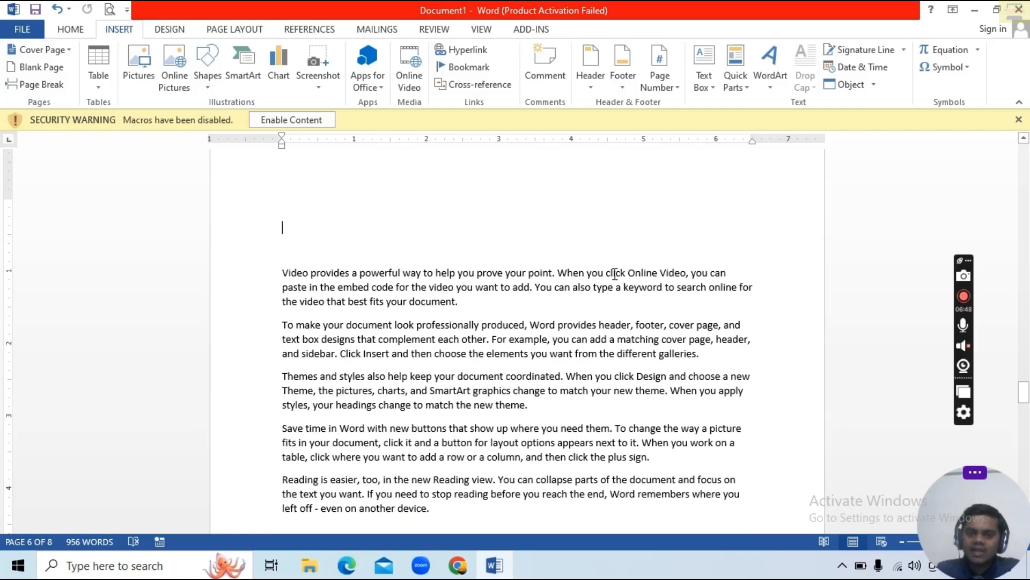
drag(588, 275, 627, 277)
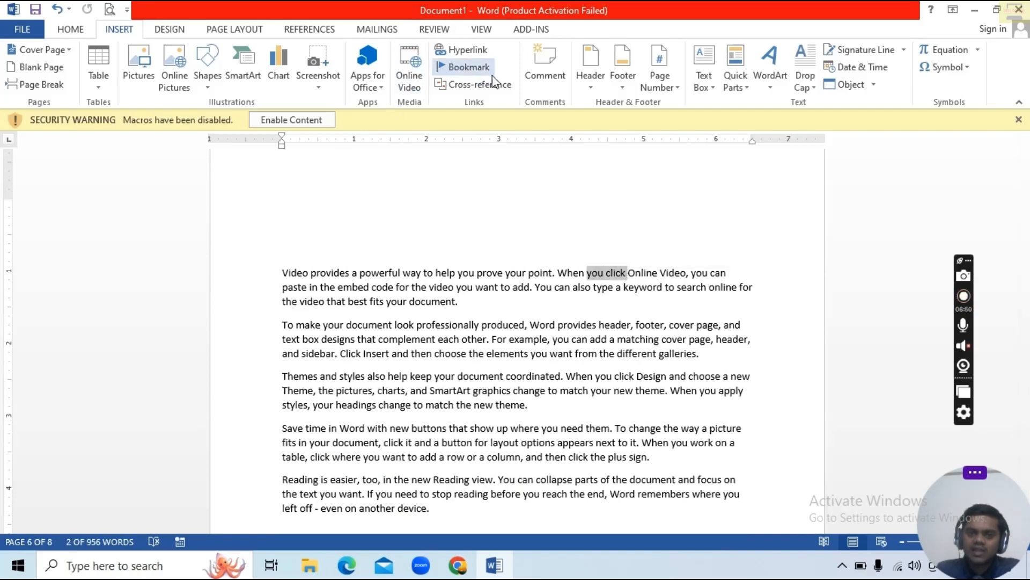
click(546, 79)
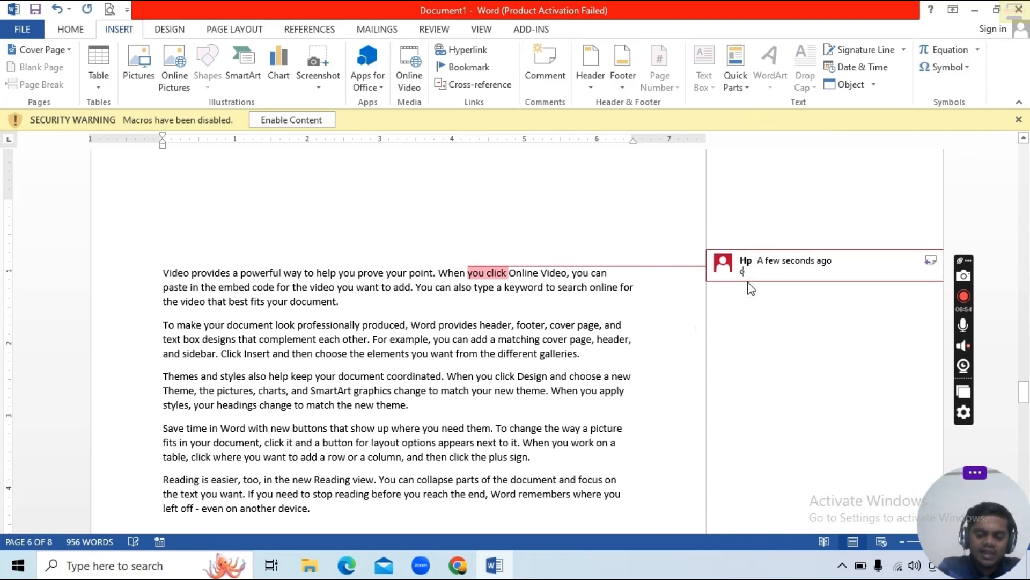
text(okay)
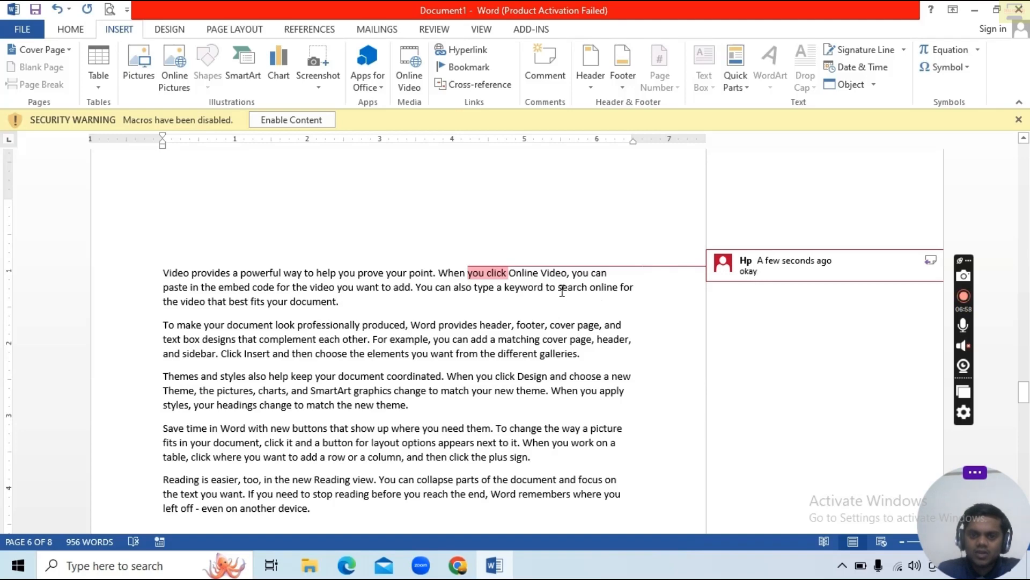
drag(559, 288, 634, 284)
click(545, 76)
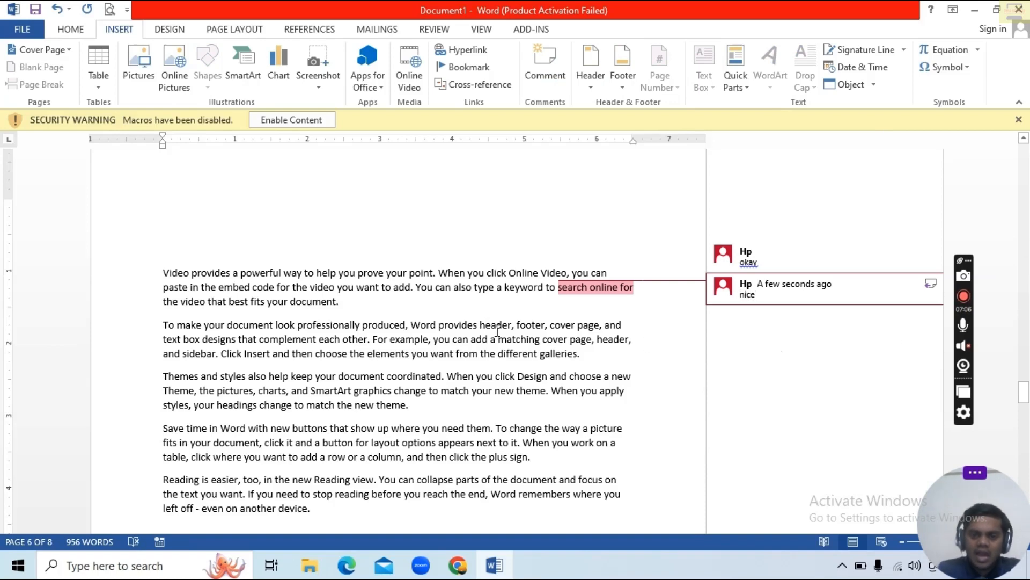
Add the comment "excellent" to "header, footer," in the second paragraph and "good" to "change the" in the fourth.
drag(498, 328, 549, 328)
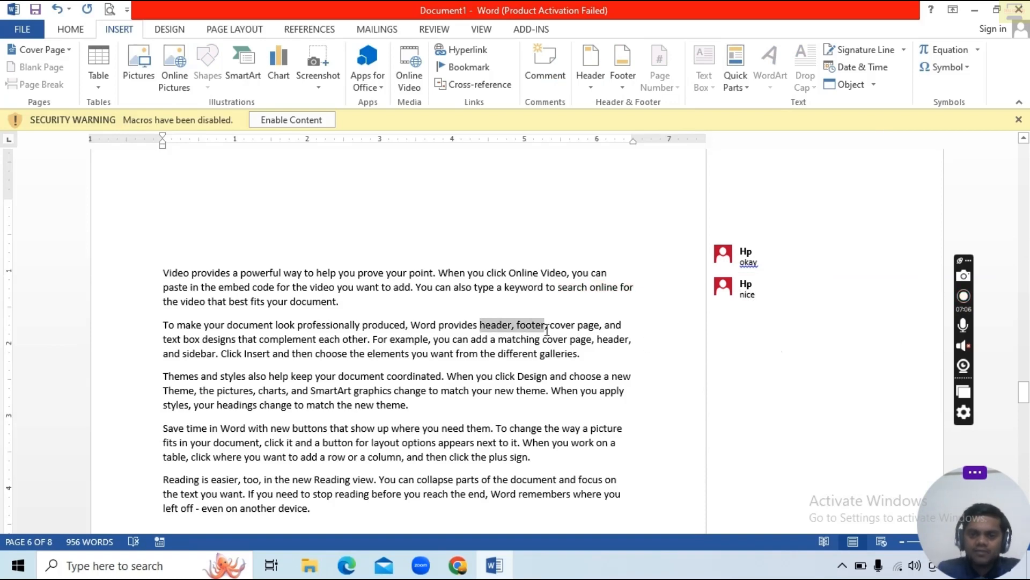
click(539, 84)
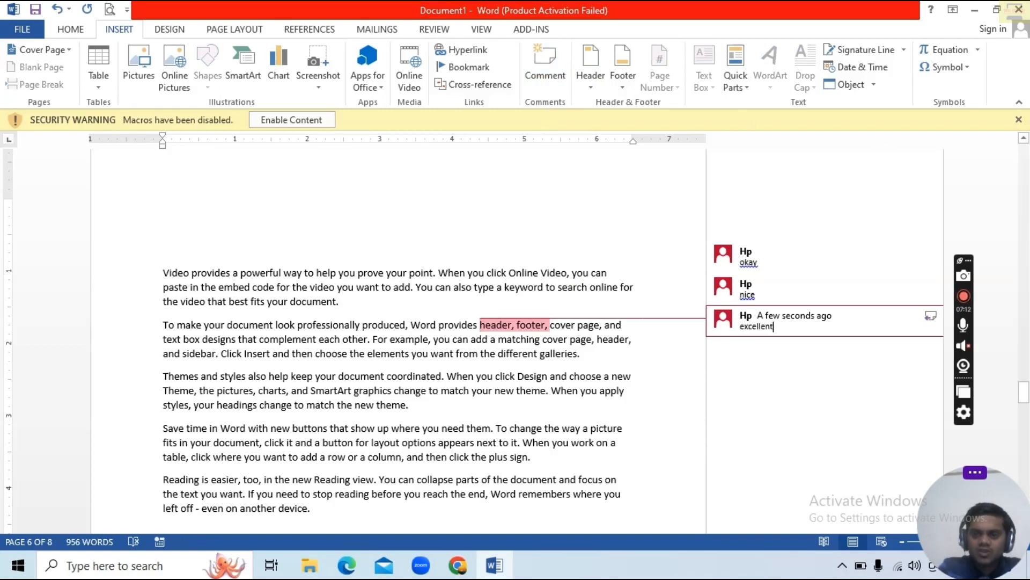
drag(510, 428, 565, 429)
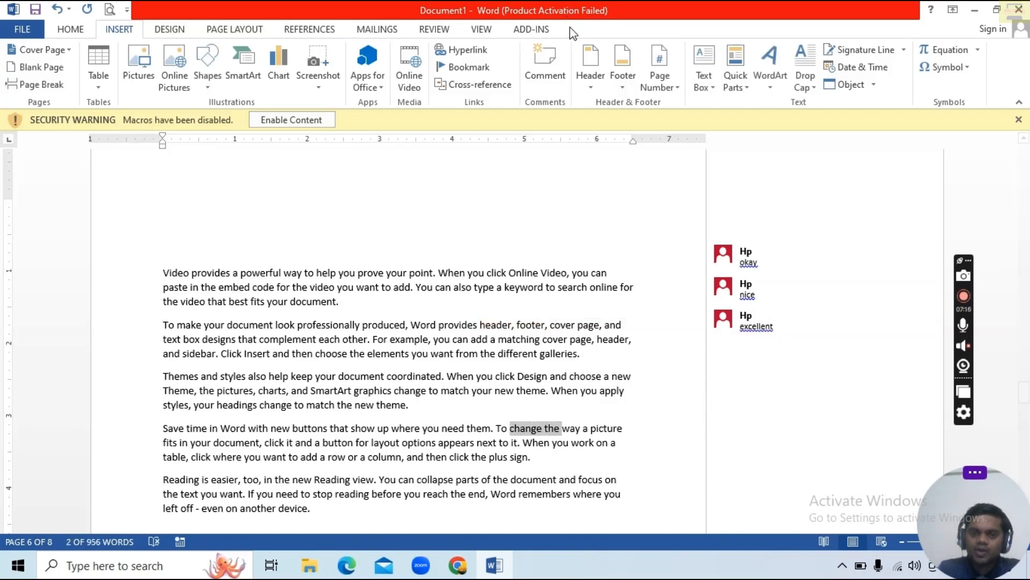
click(545, 75)
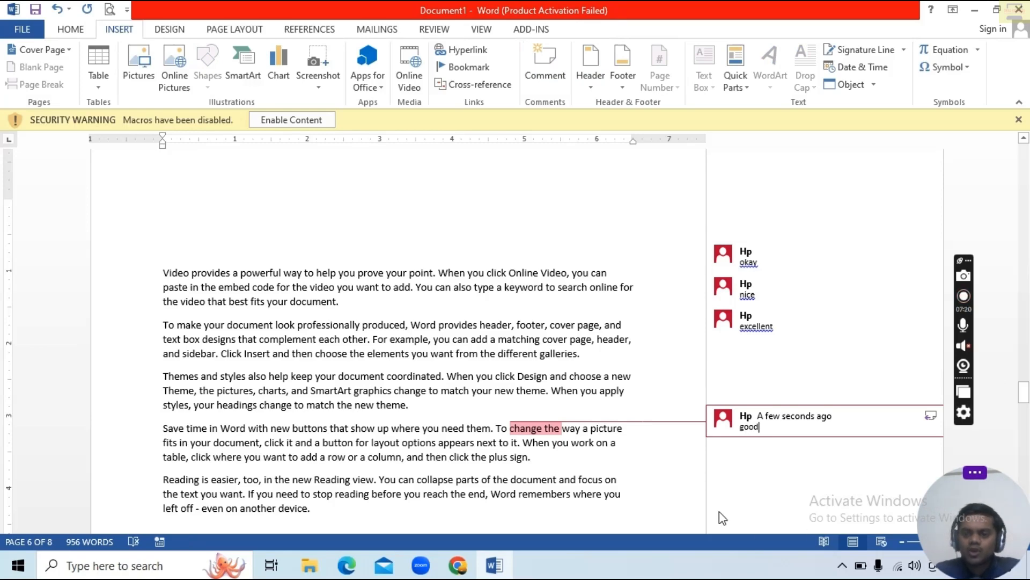
Check which passages the "okay", "nice" and "excellent" comments are attached to.
click(536, 338)
click(762, 261)
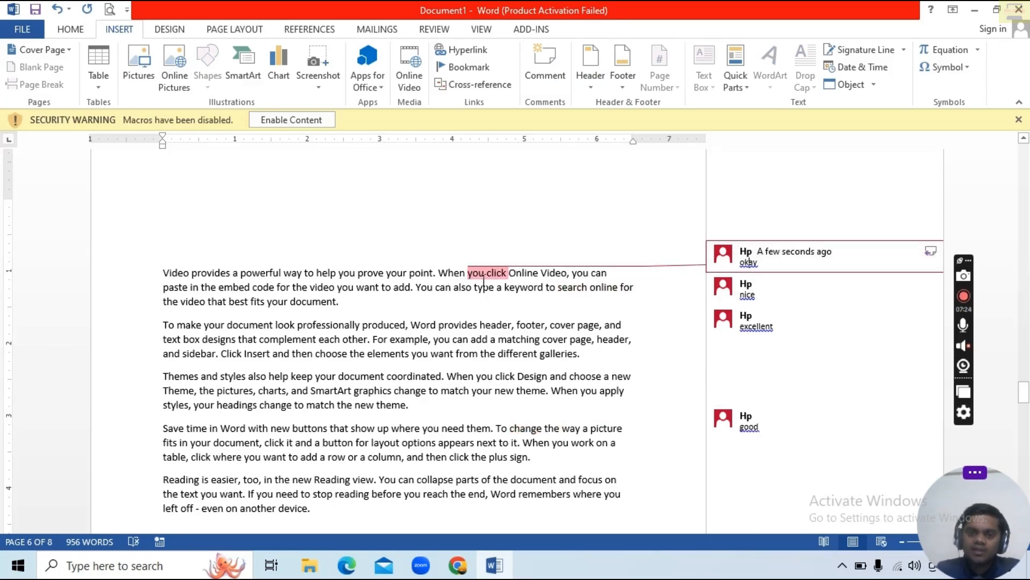
click(761, 295)
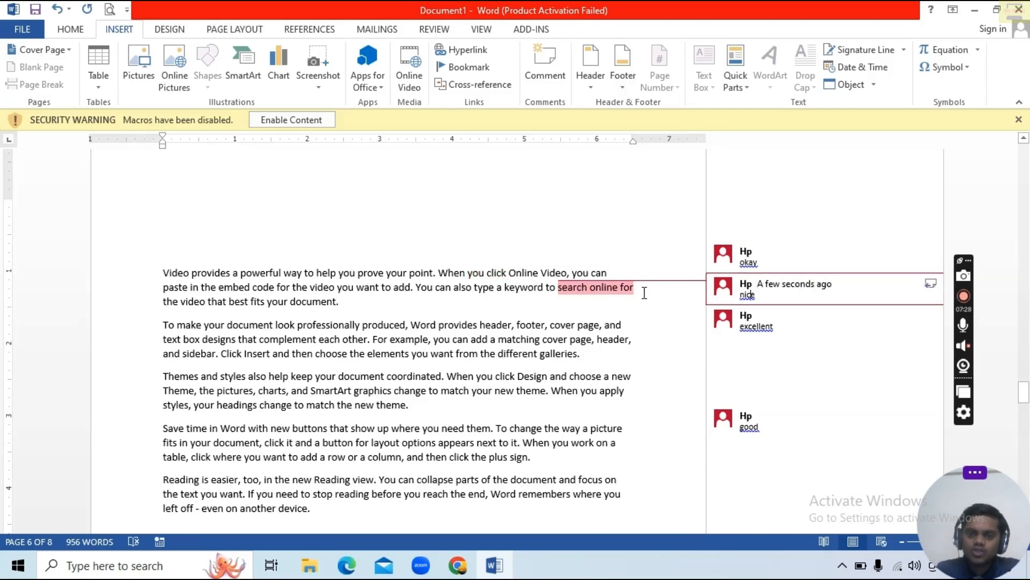
click(752, 329)
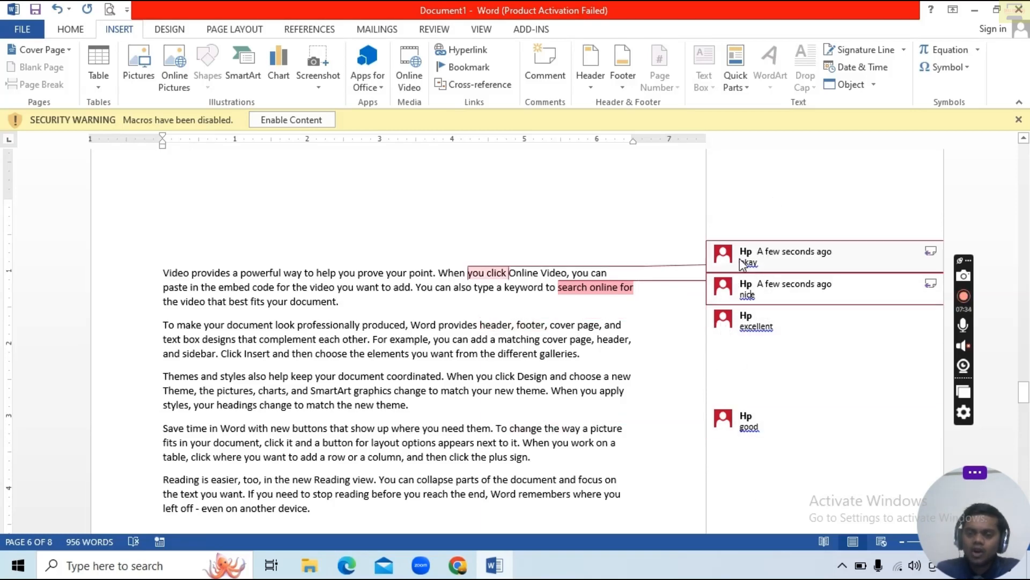
Delete the "okay", "nice" and "excellent" comments one by one.
right_click(762, 262)
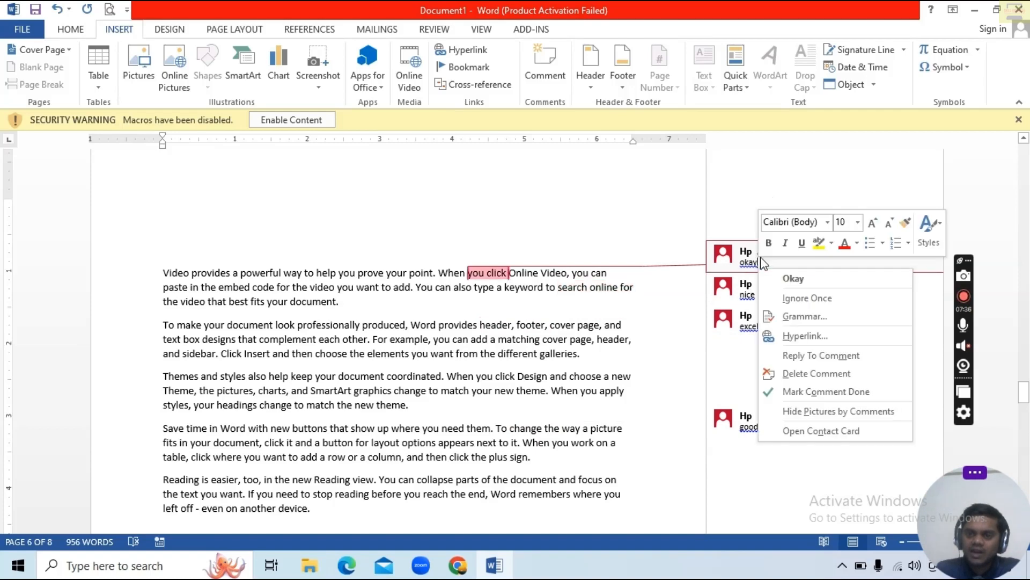
click(826, 375)
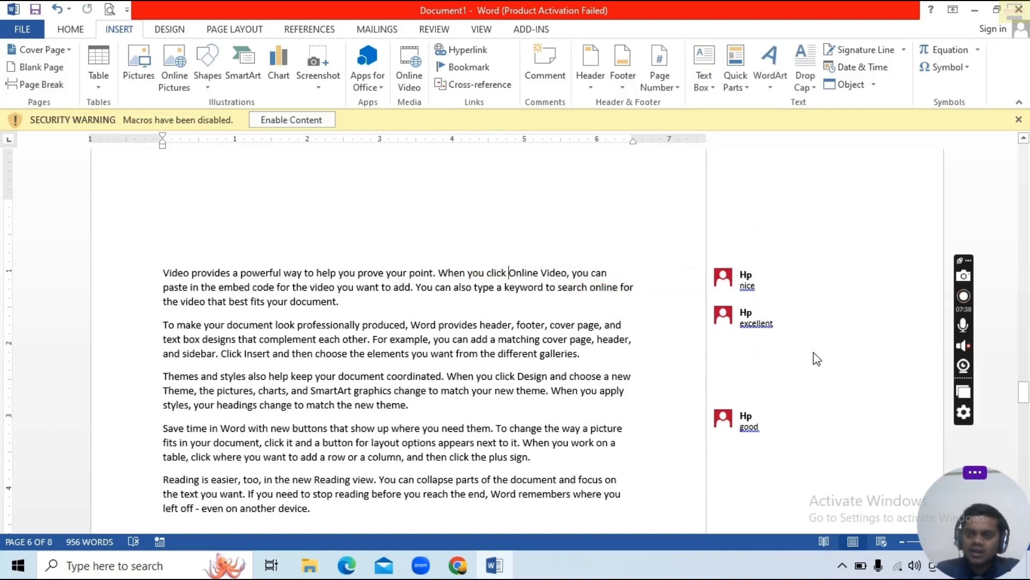
right_click(749, 284)
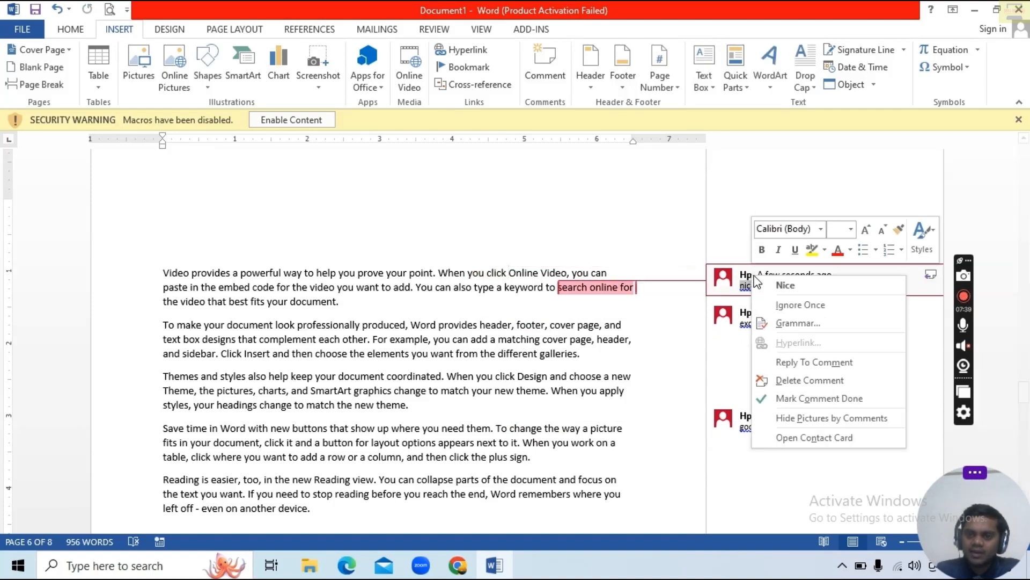
click(805, 381)
right_click(736, 322)
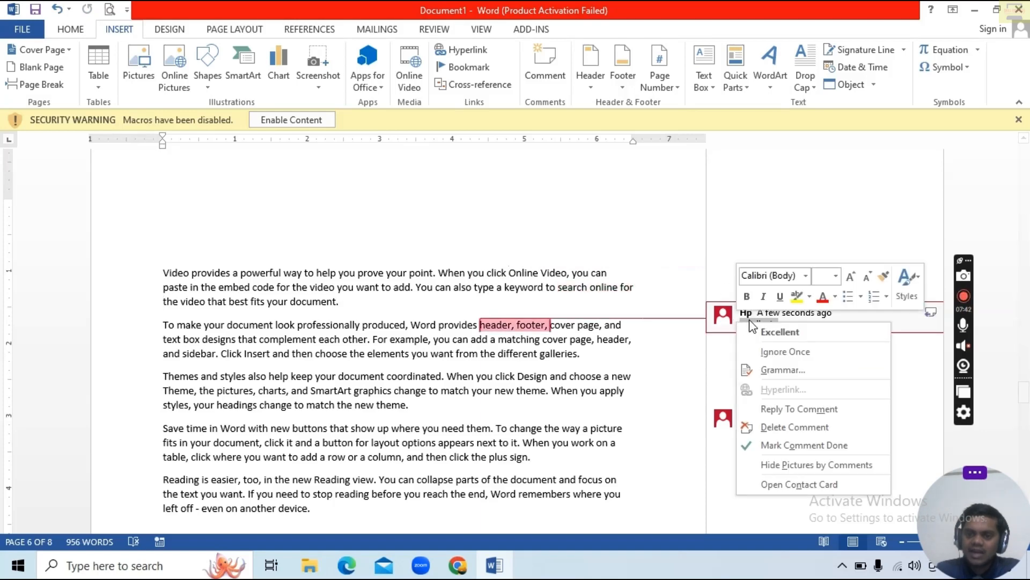
click(780, 427)
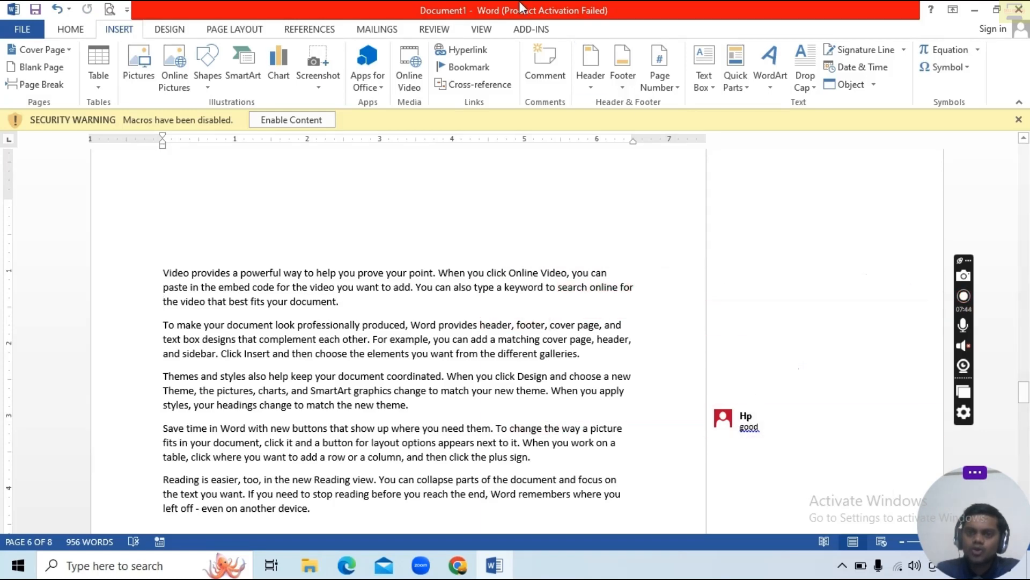
Delete all remaining comments in the document at once.
click(436, 30)
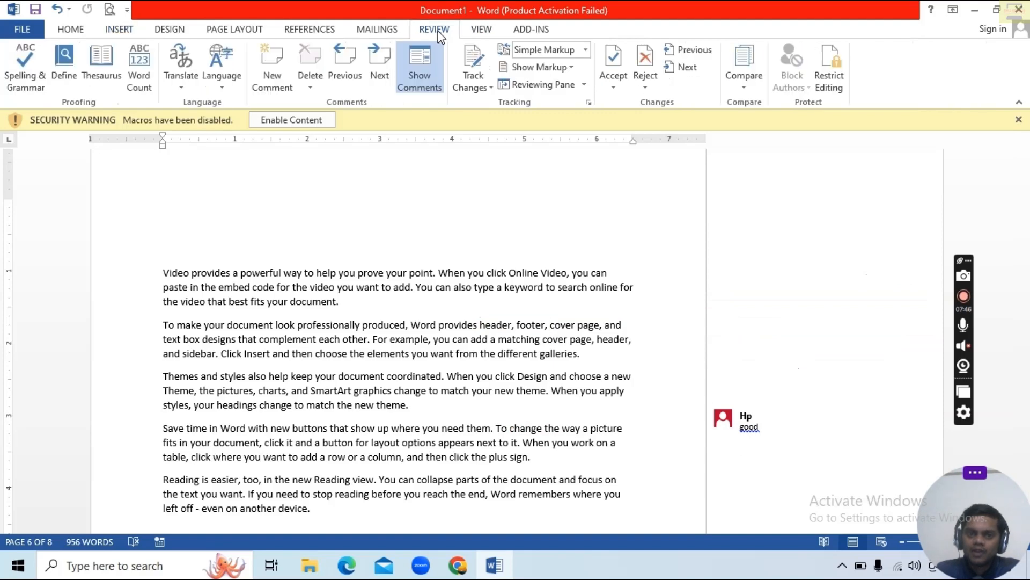
click(315, 77)
click(744, 437)
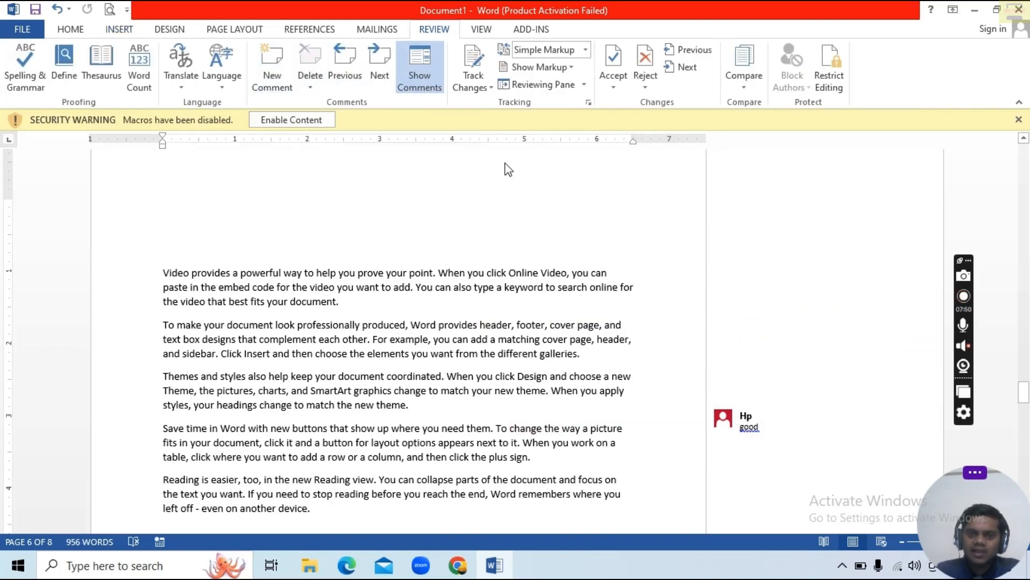
click(310, 81)
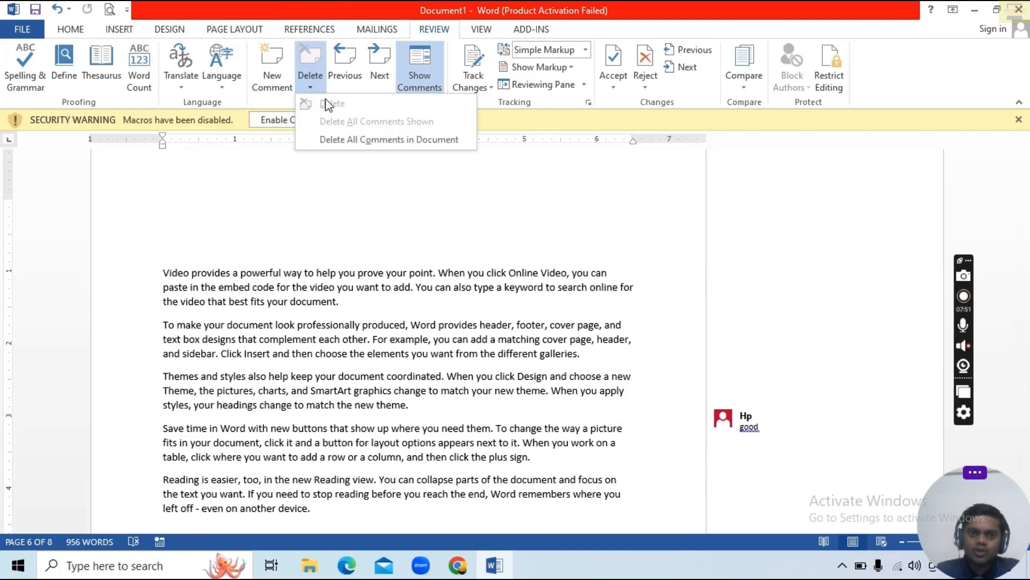
click(349, 140)
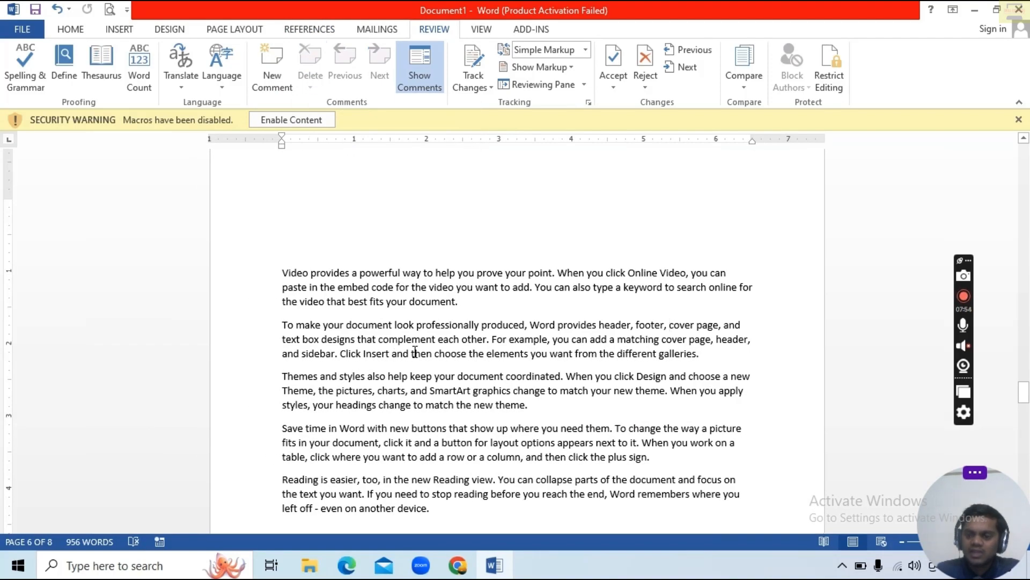
Draw a text box about 4.28" wide and 2.14" high below the last paragraph on page 6.
click(118, 30)
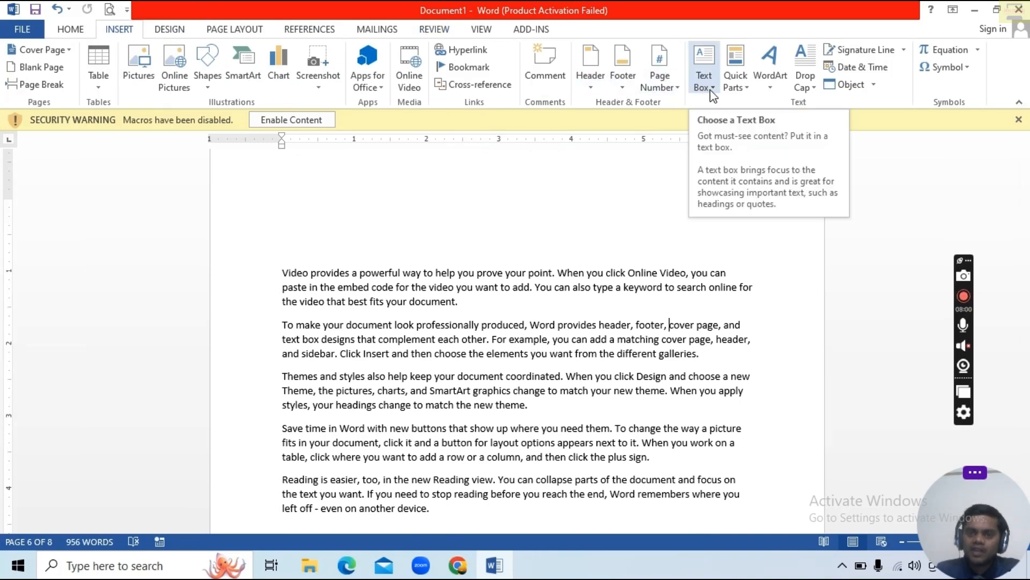
scroll(462, 259, down, 5)
click(343, 295)
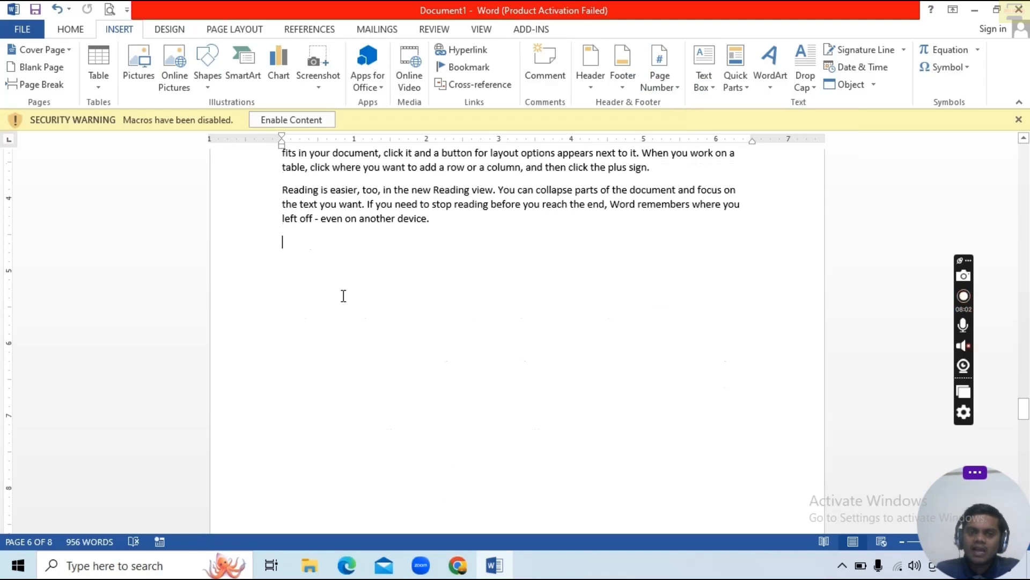
click(707, 87)
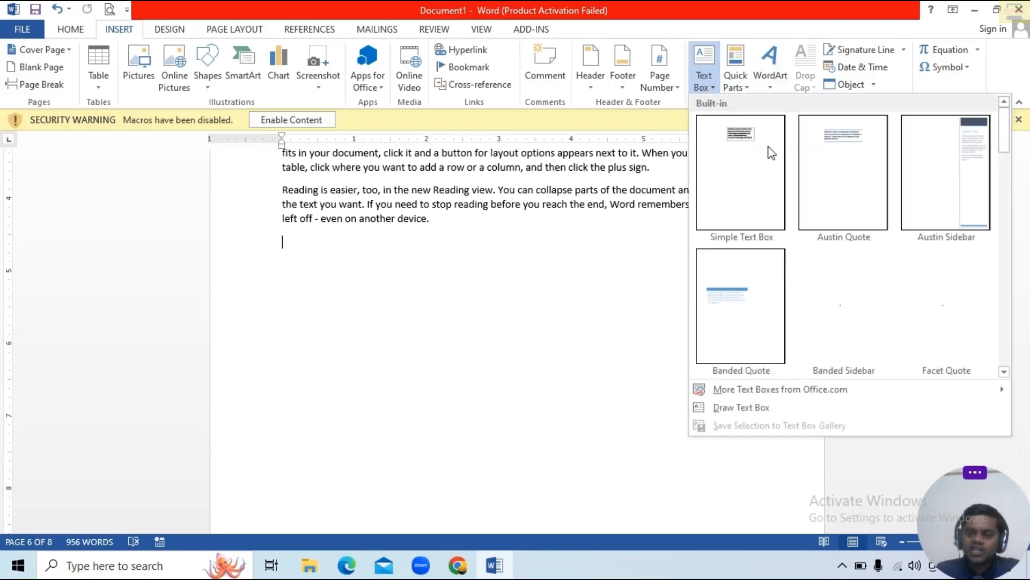
click(722, 408)
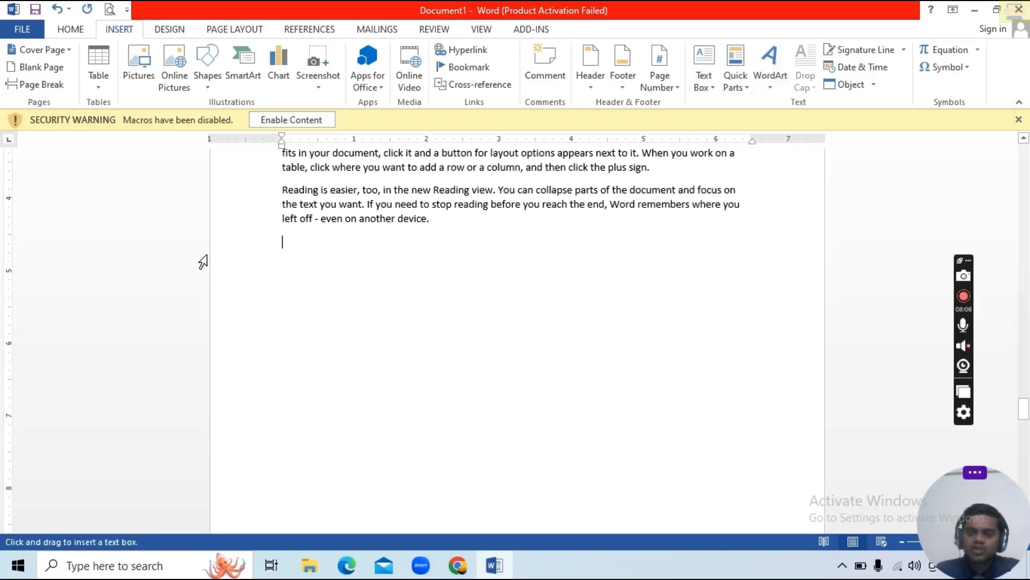
mouse_move(282, 259)
mouse_down()
mouse_move(414, 354)
mouse_move(593, 413)
mouse_up()
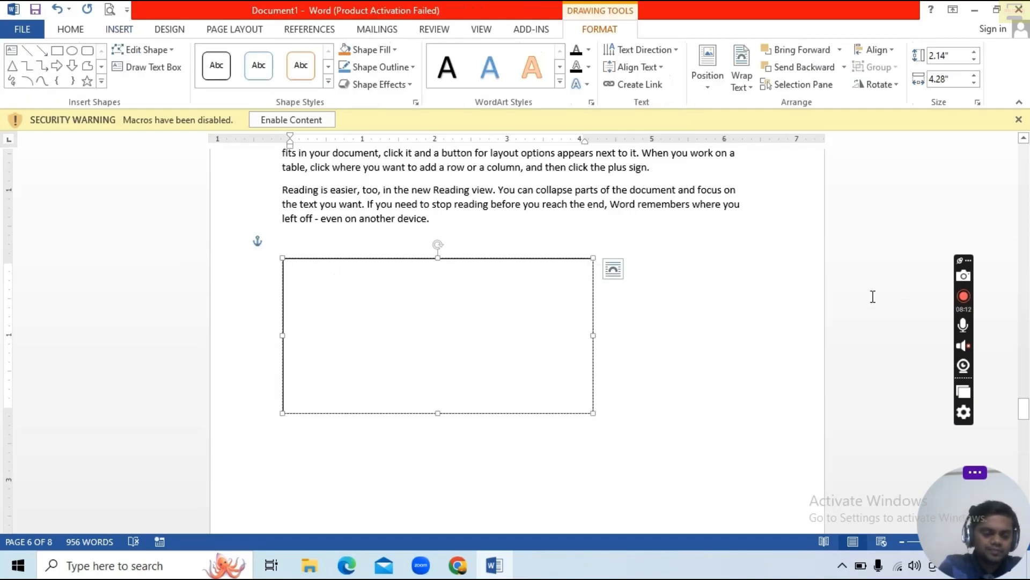
Enter "ABC COACHING CENTER" as the first line of the text box.
text(AV)
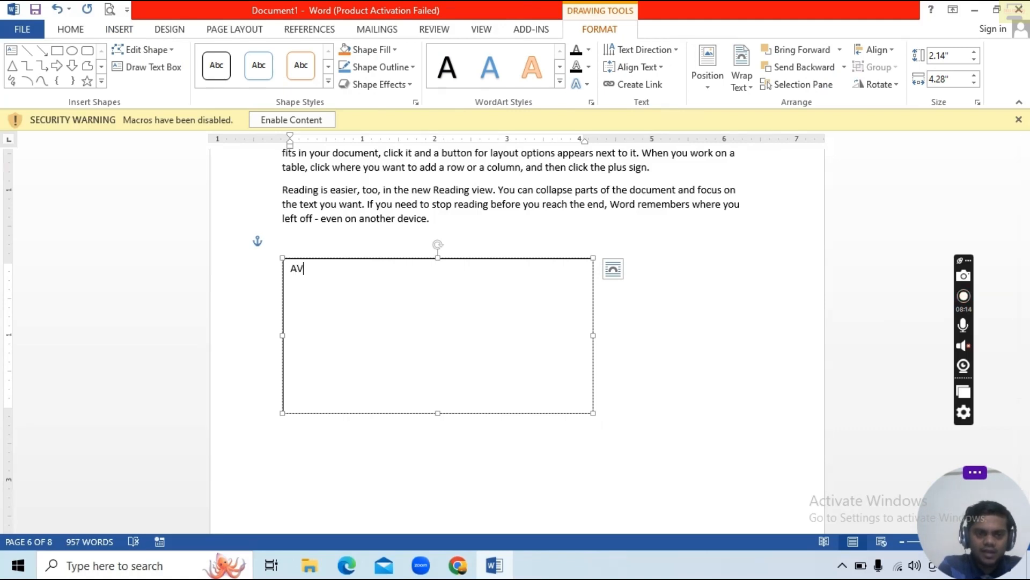
text(PR)
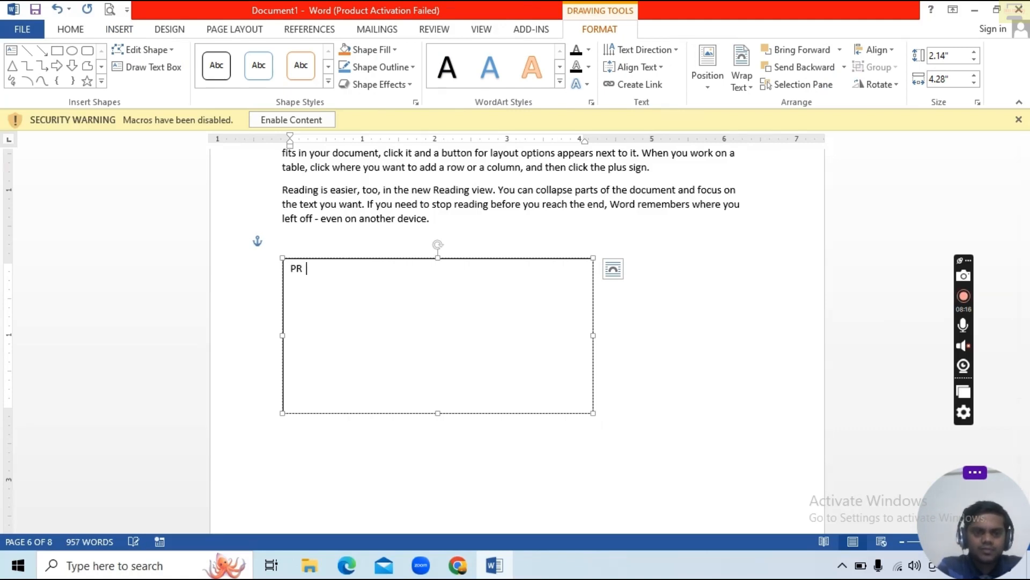
text(OABC )
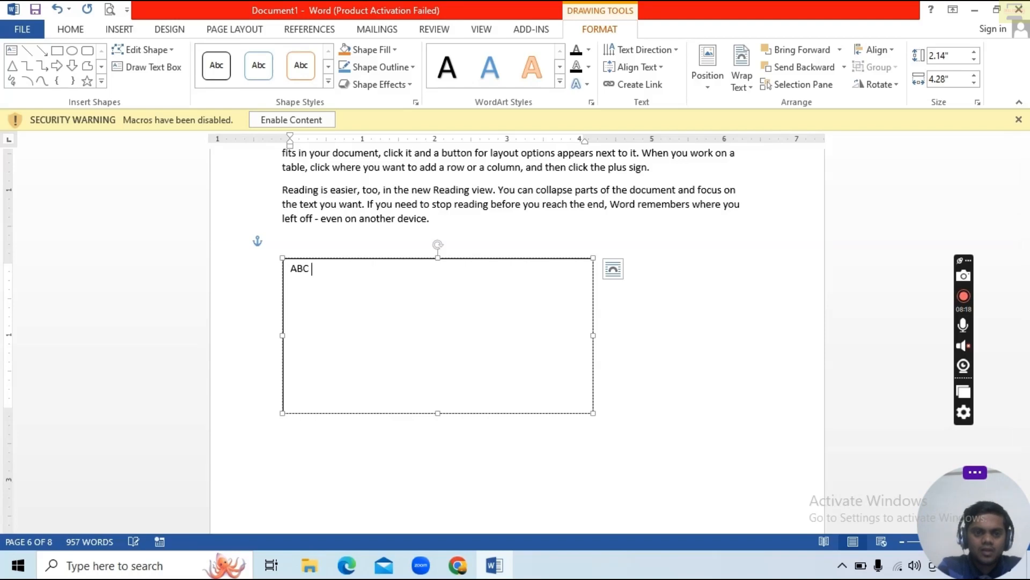
text(COACH)
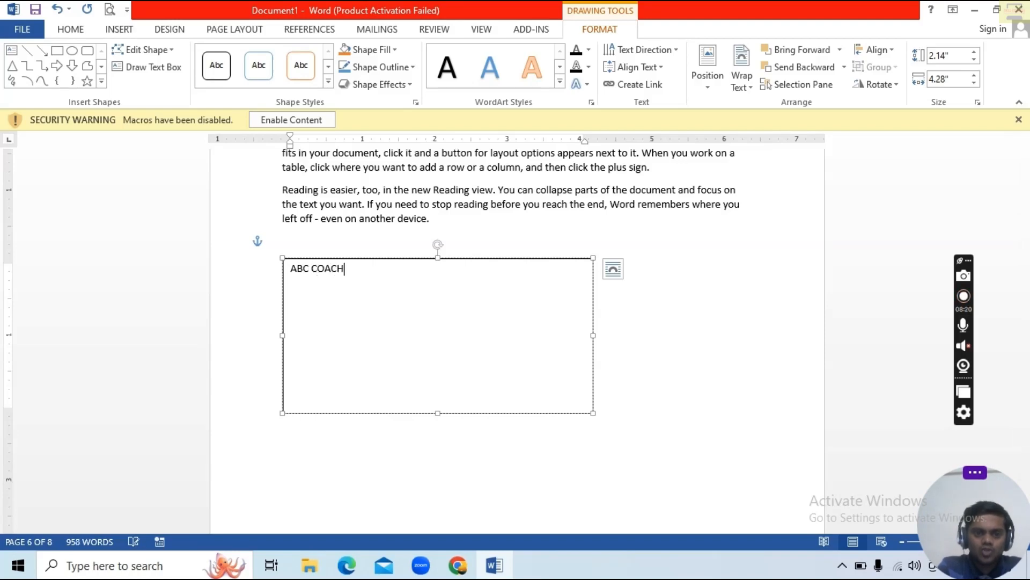
text(ING CENTE)
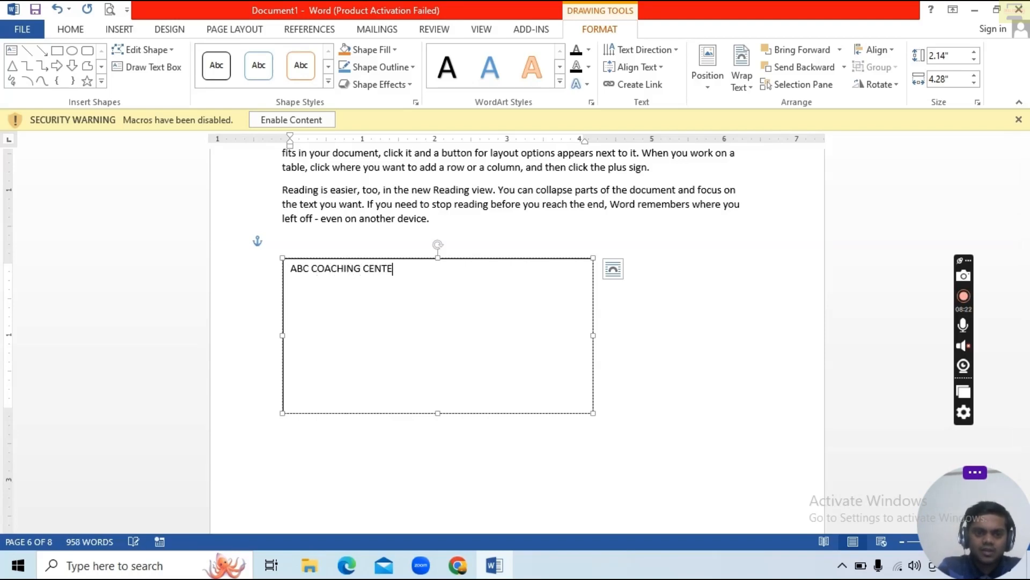
text(R)
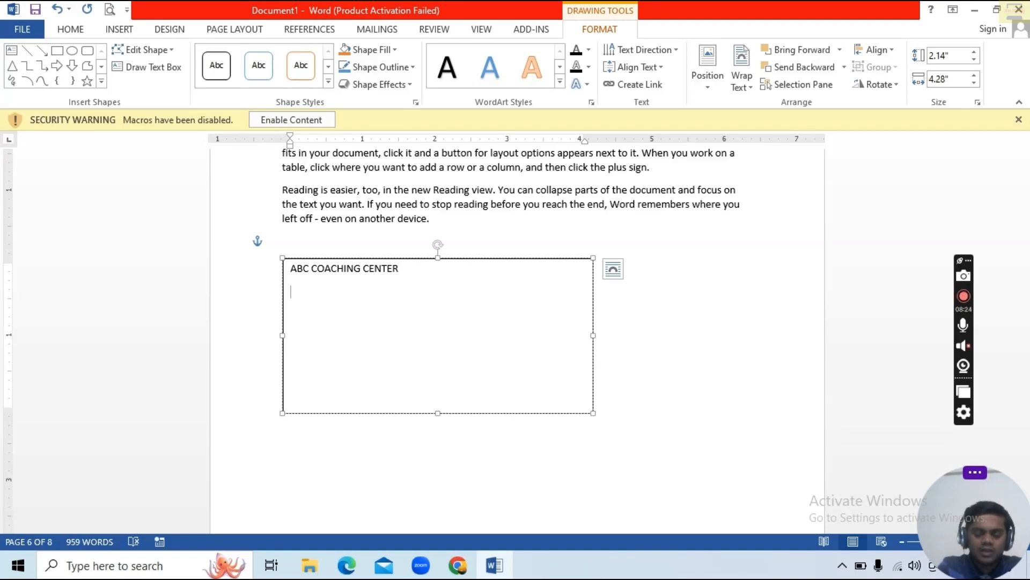
Add the coaching center's address and phone number on separate lines below its name.
key(Return)
text(B)
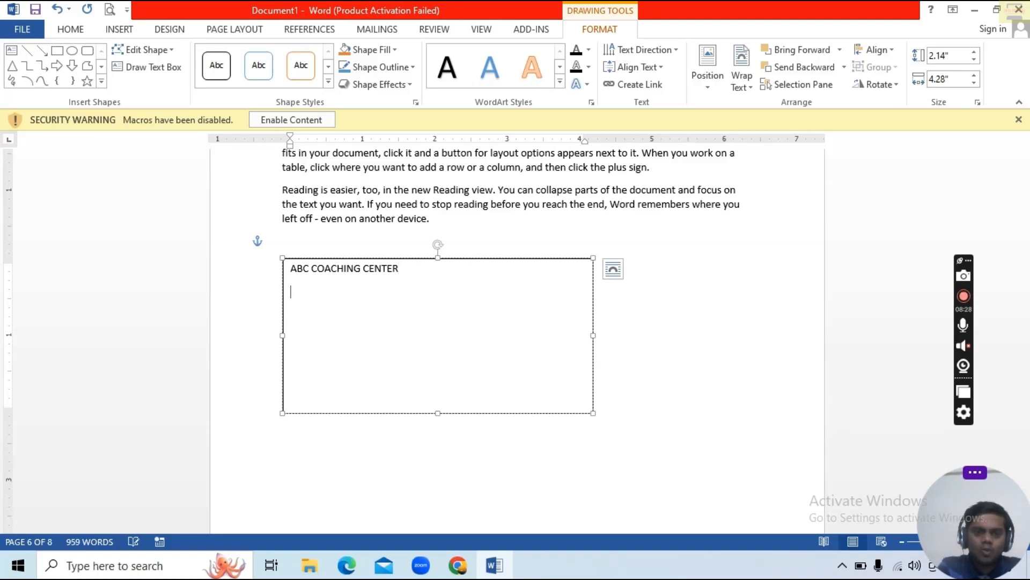
text(ALL STEET )
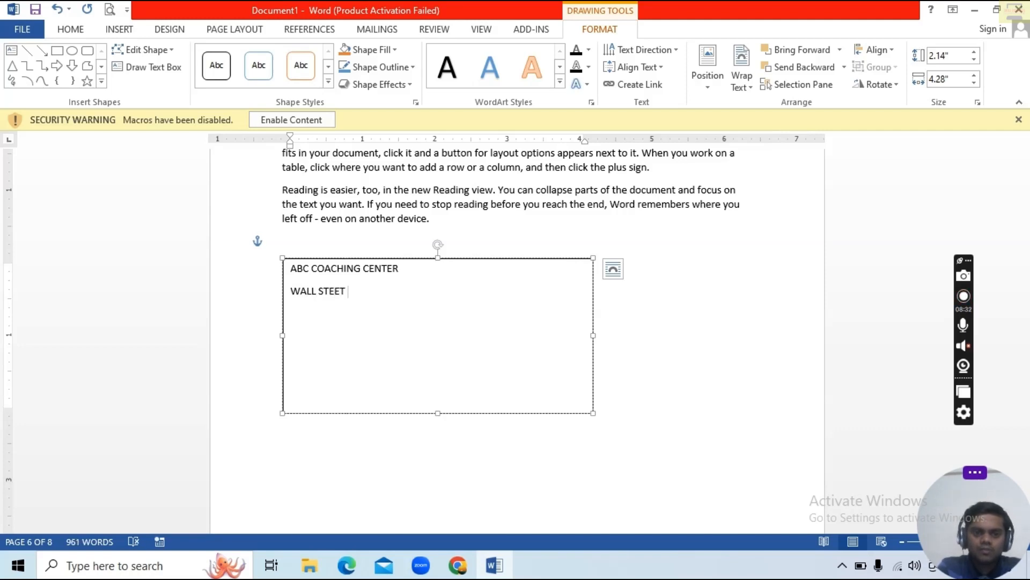
text(MUM)
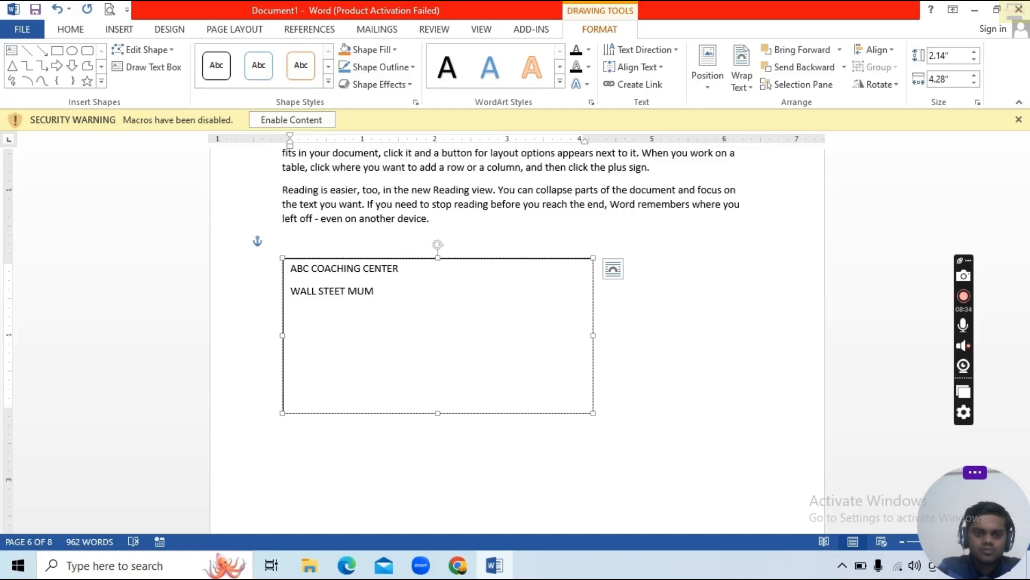
text(BAI)
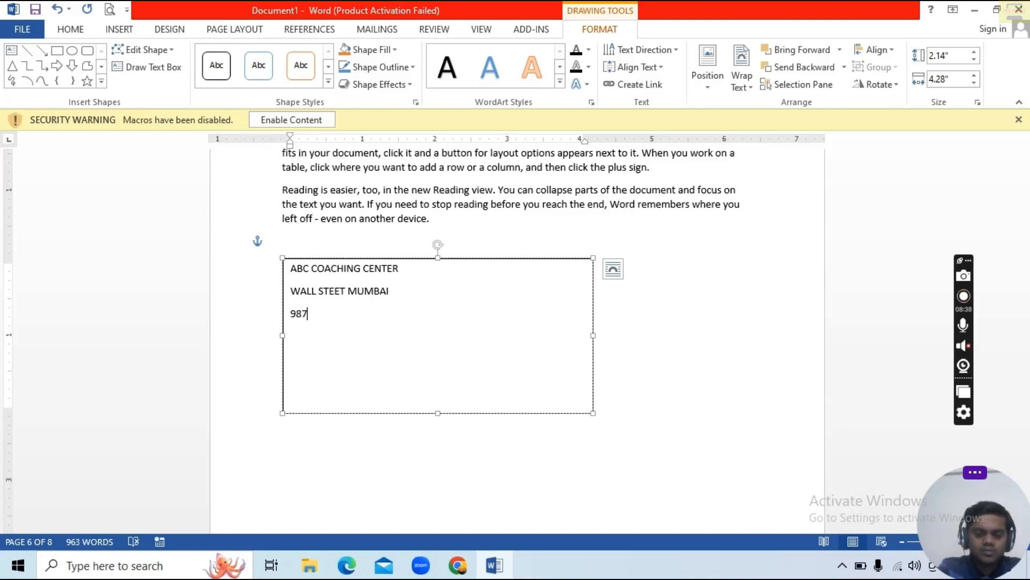
text(45690)
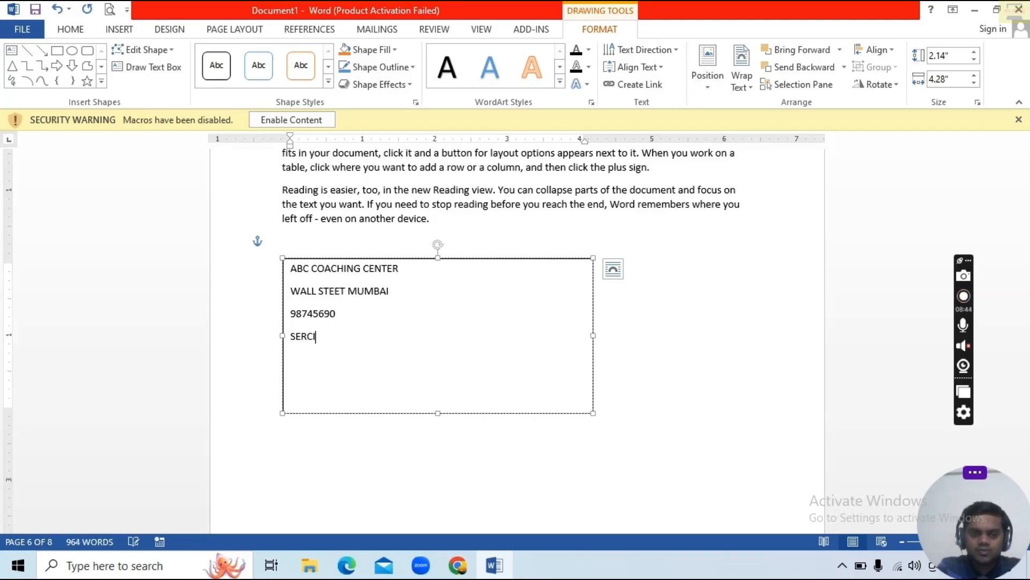
Write "SERVICE OFFER" as the fourth line of the text box, correcting the misspelled first word.
key(BackSpace)
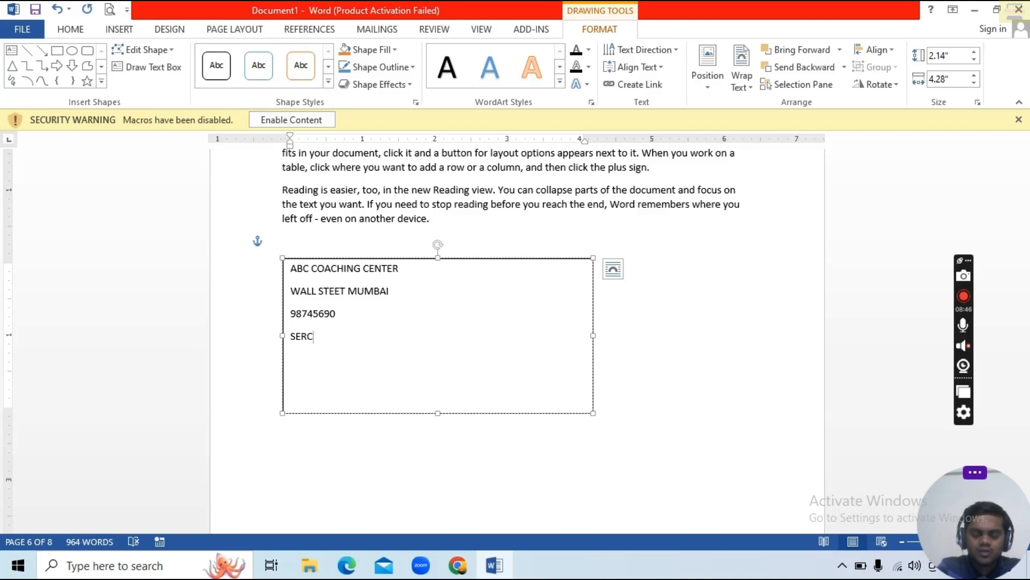
key(BackSpace)
text(VI)
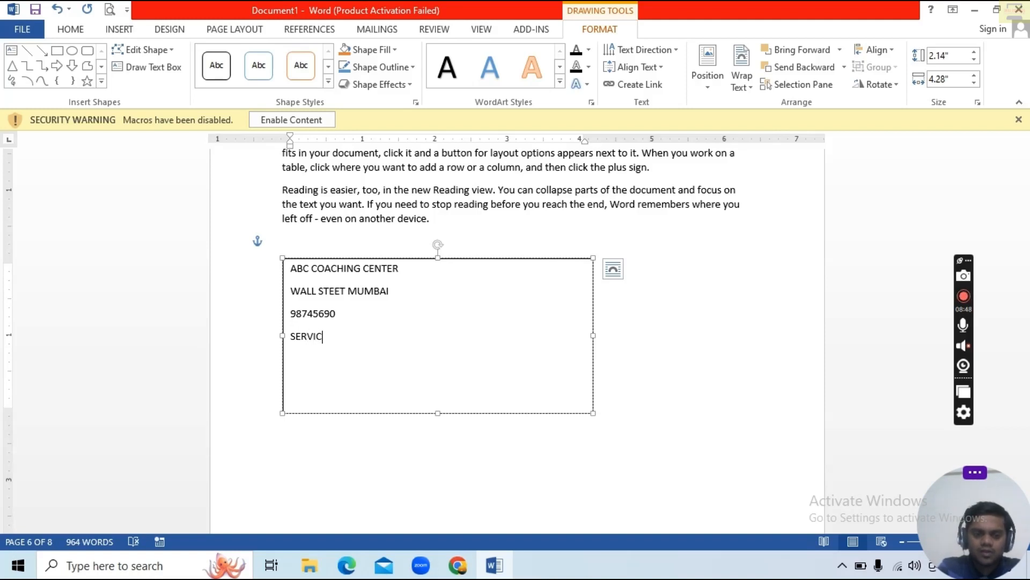
text(CE OFFE)
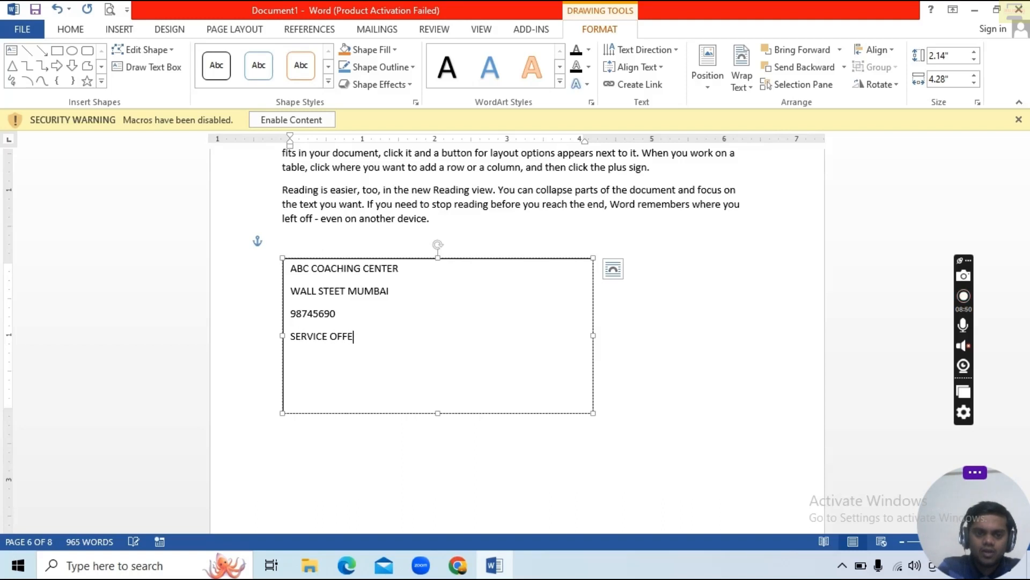
text(R)
key(Return)
Add the line "COACHING, TRAINING, WEB DEVELOPMENT" below "SERVICE OFFER".
text(C)
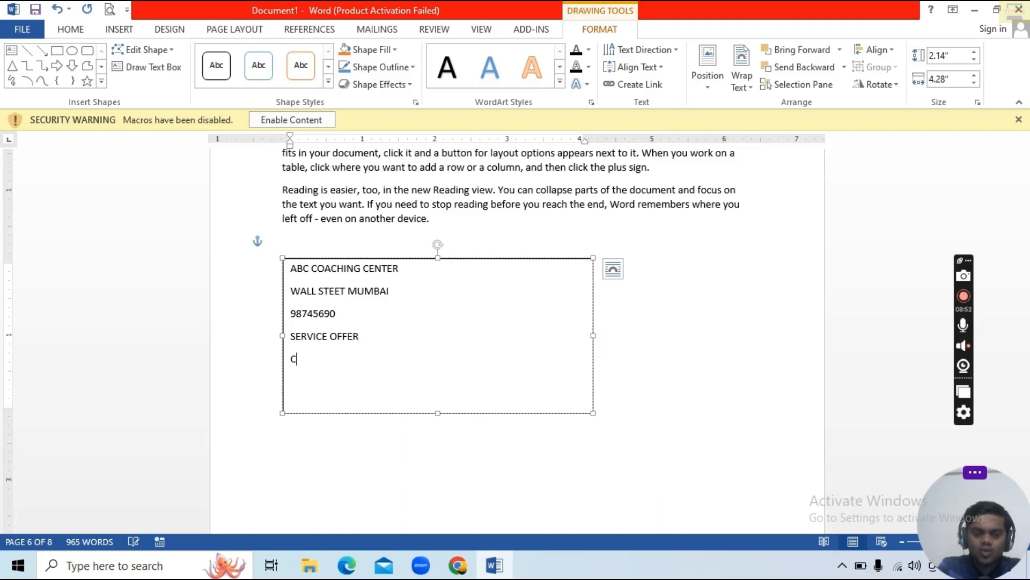
text(OAC)
key(BackSpace)
key(BackSpace)
text(OACHING)
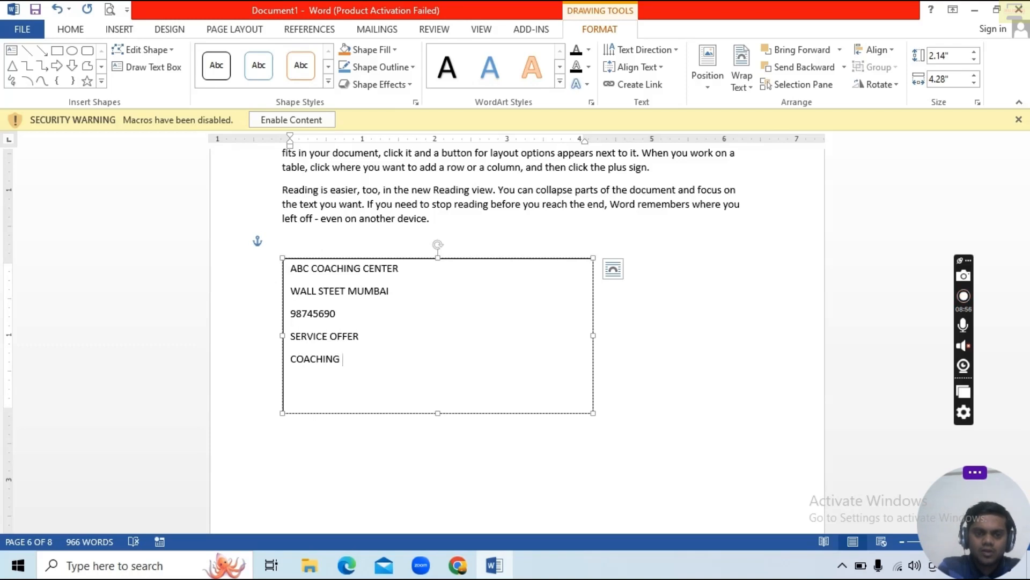
key(BackSpace)
key(BackSpace)
key(BackSpace)
key(BackSpace)
key(BackSpace)
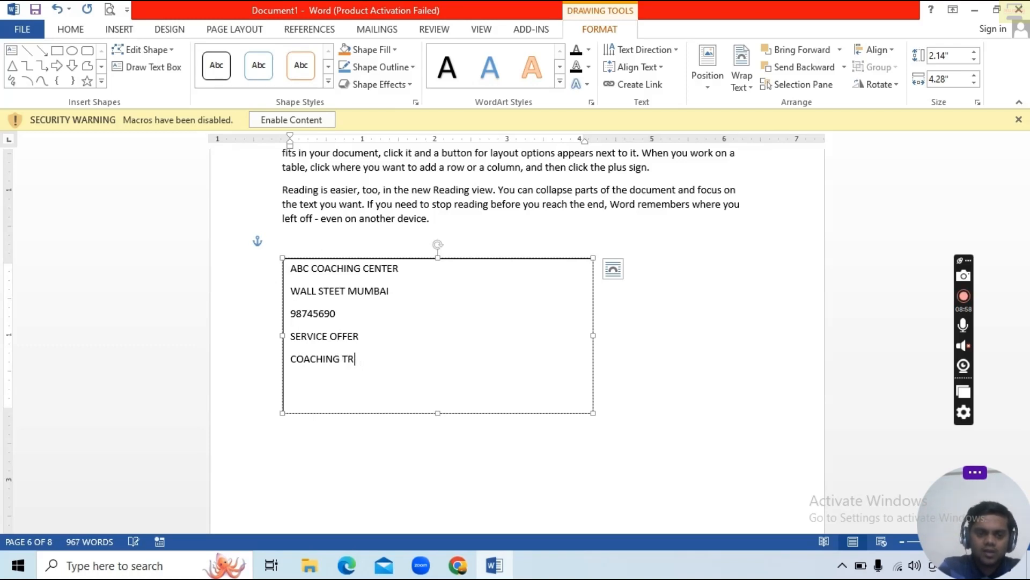
text(, T)
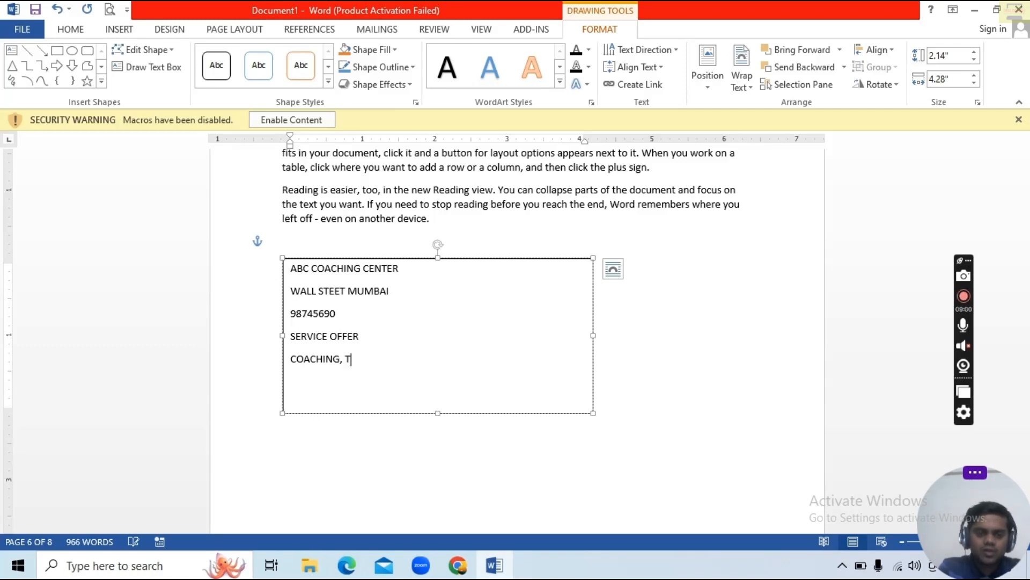
text(RAINING)
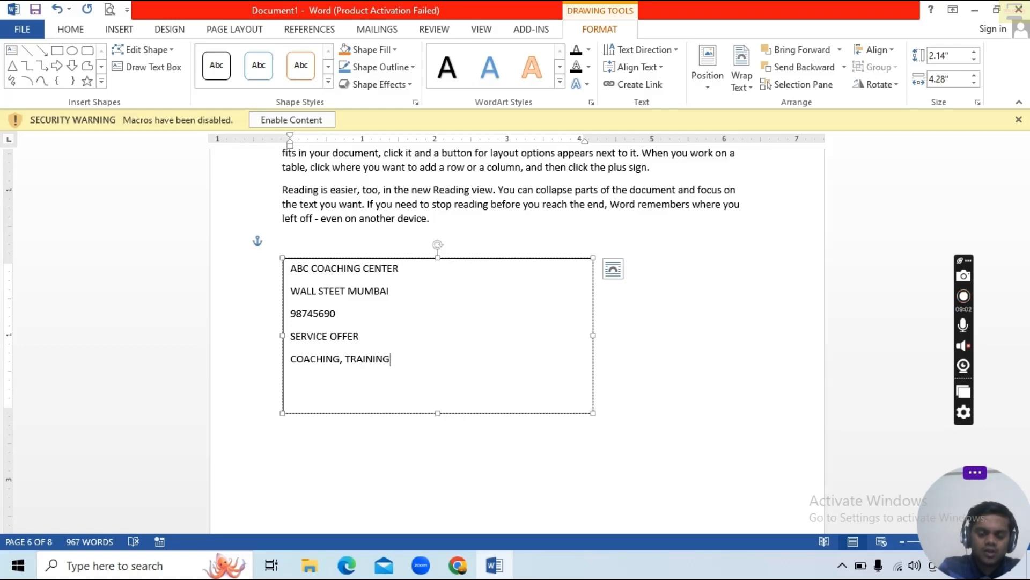
text(, WEB)
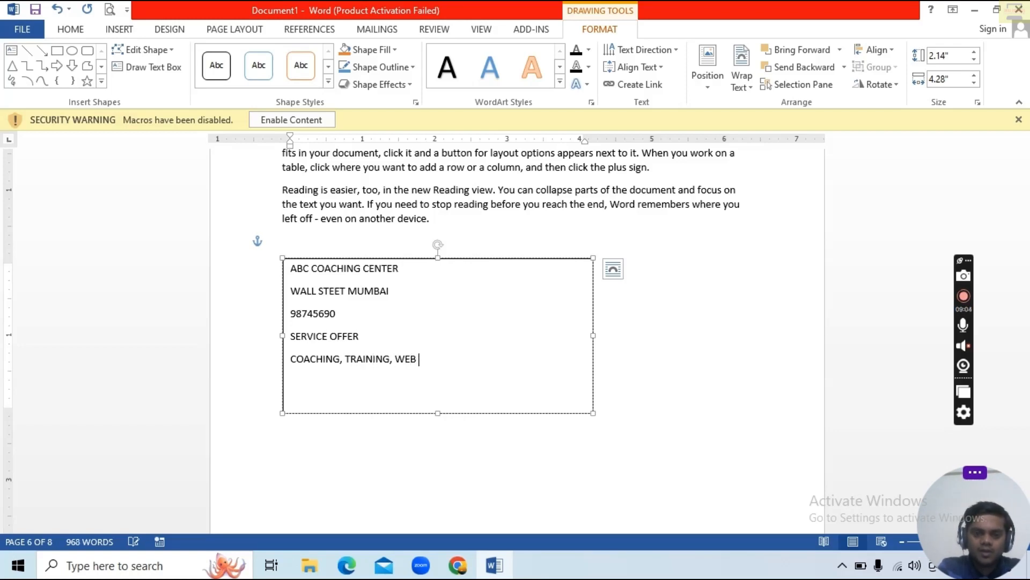
text( DEVELO)
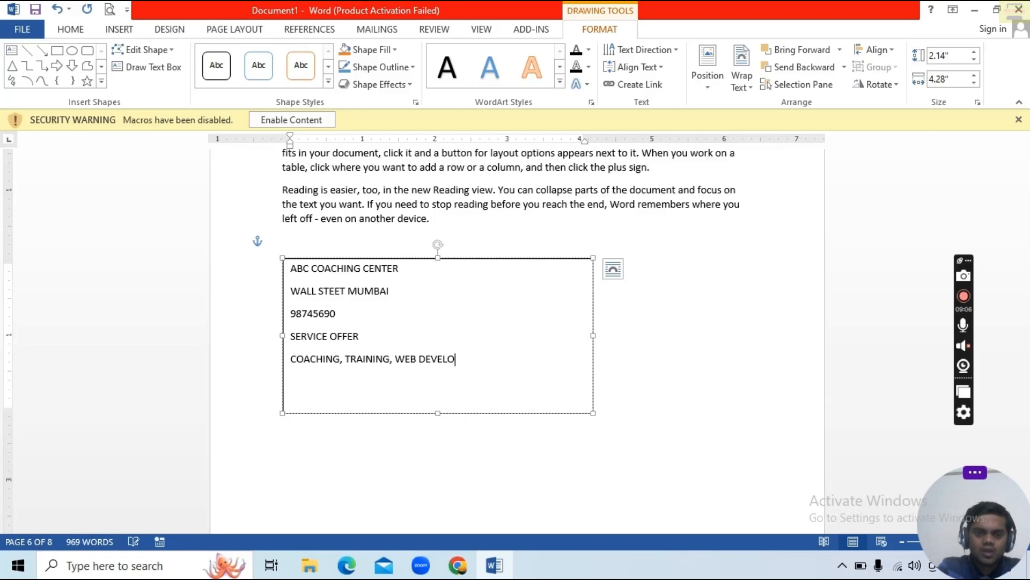
text(PMENT)
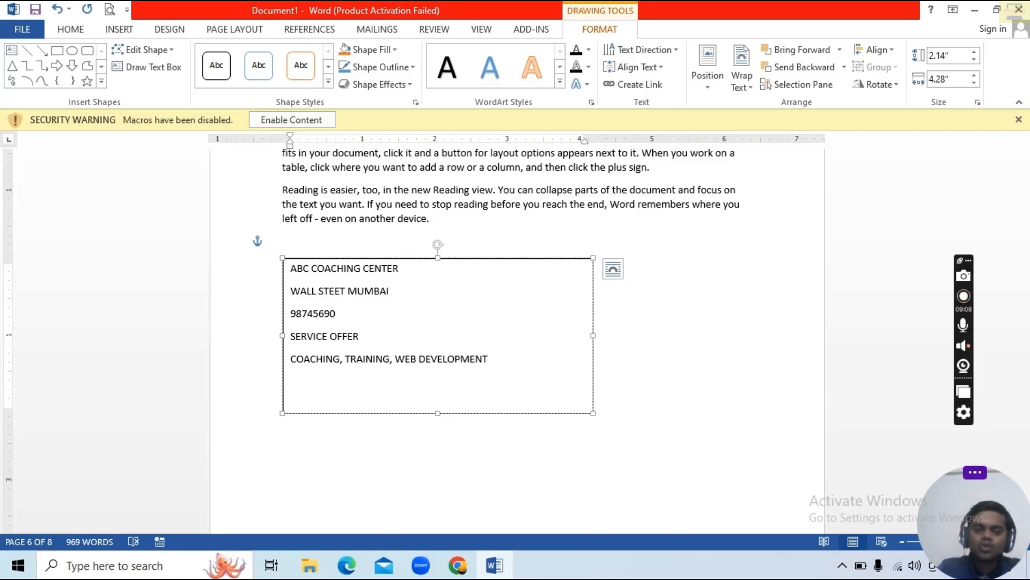
Change the text box to a snip diagonal corner rectangle and apply the solid blue shape style with white text.
click(170, 50)
mouse_move(163, 69)
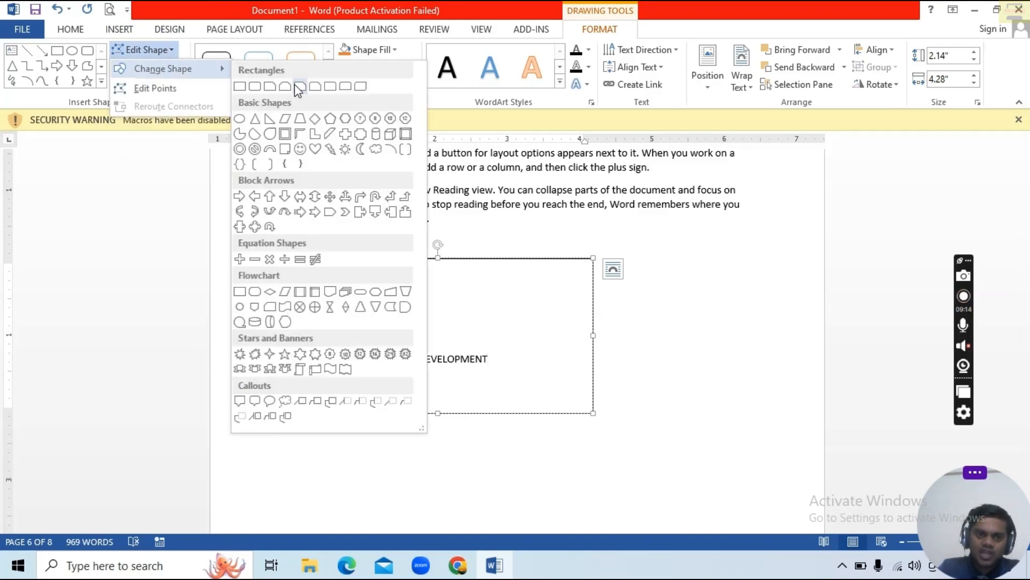
click(300, 86)
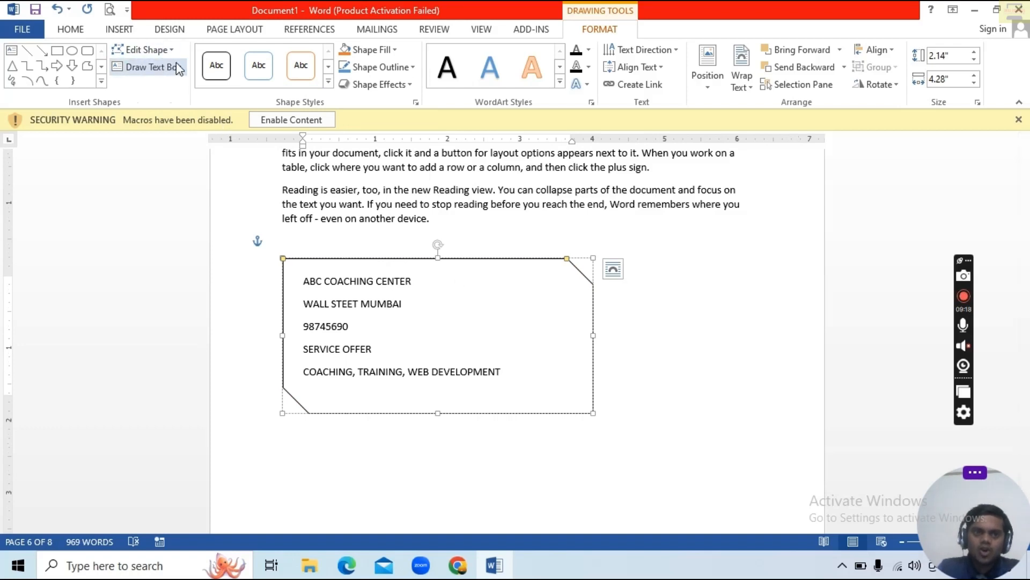
click(328, 82)
click(258, 110)
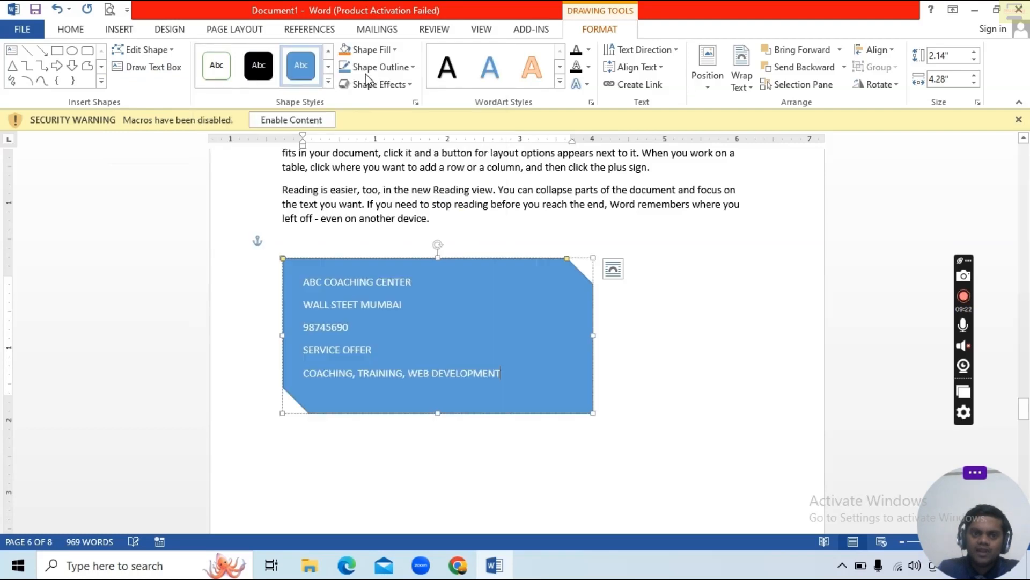
Give the text box a light gold theme fill and a dark green outline.
click(382, 53)
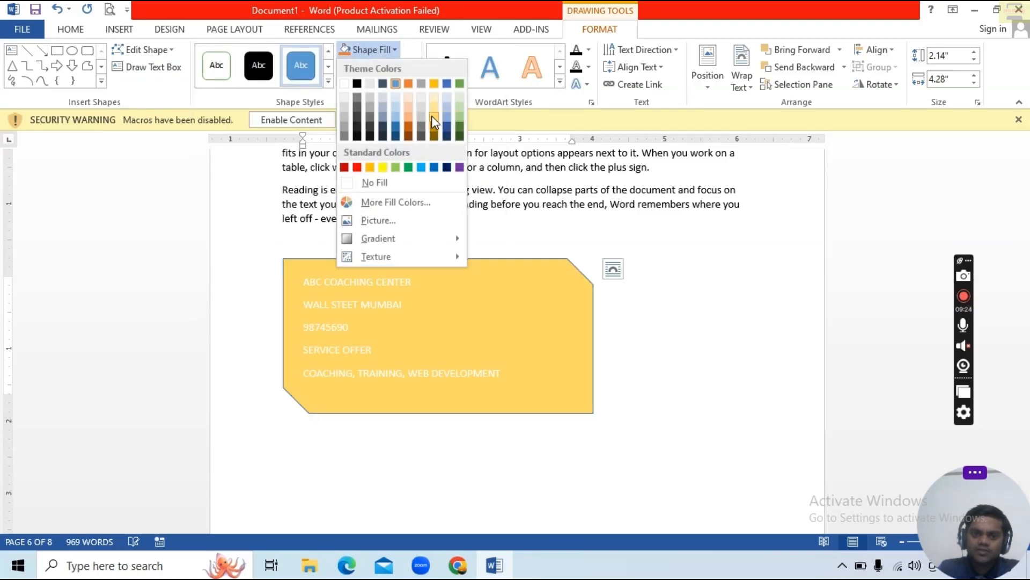
click(434, 119)
click(362, 66)
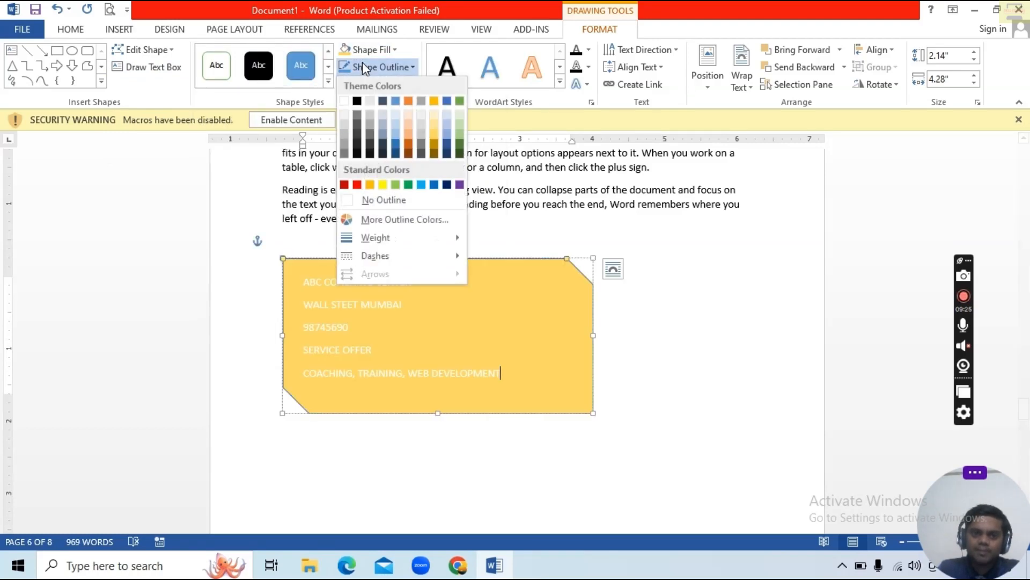
click(460, 155)
Try an off-axis parallel 3-D rotation on the text box and undo it.
click(401, 85)
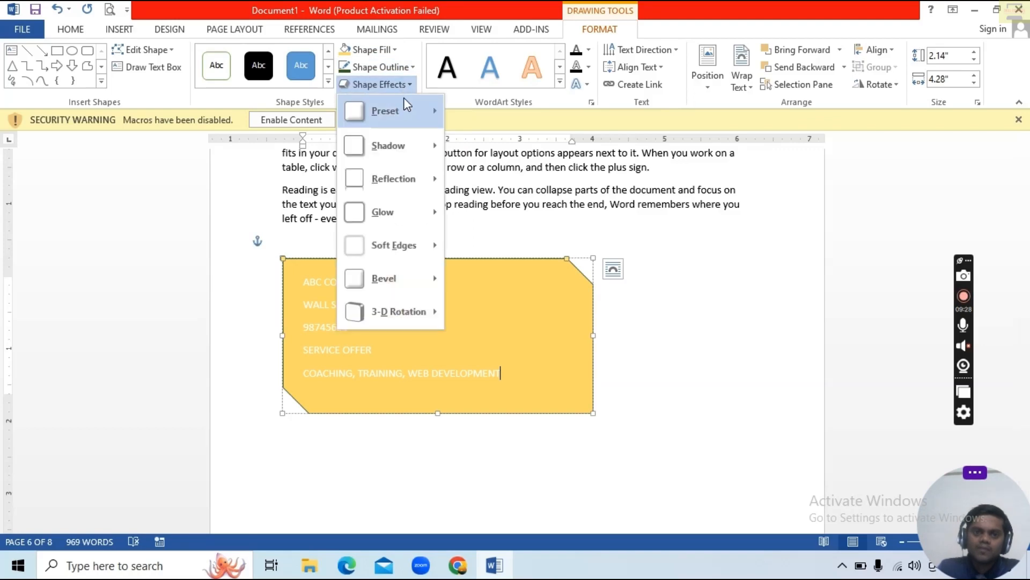
mouse_move(395, 137)
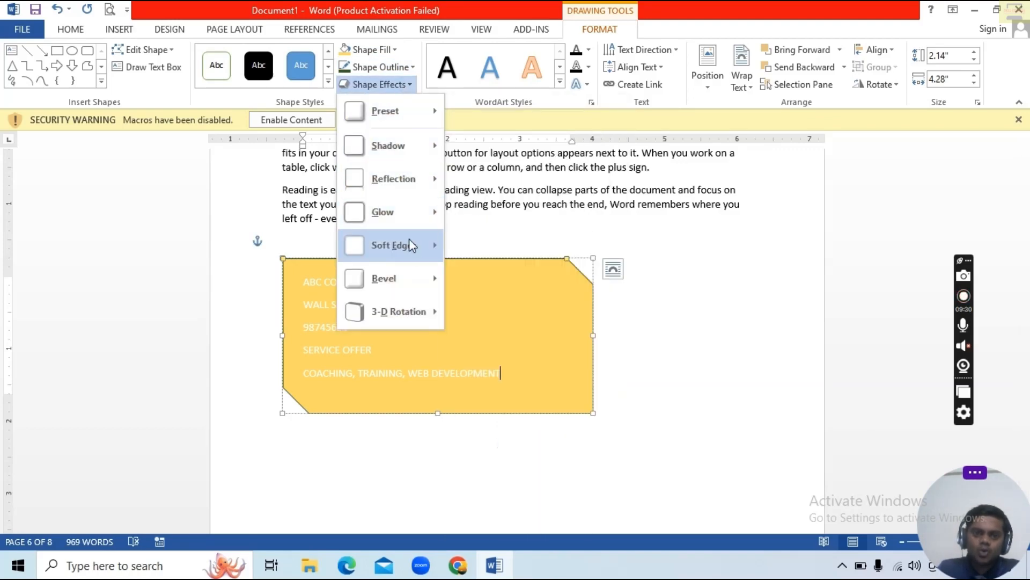
mouse_move(414, 257)
mouse_move(418, 311)
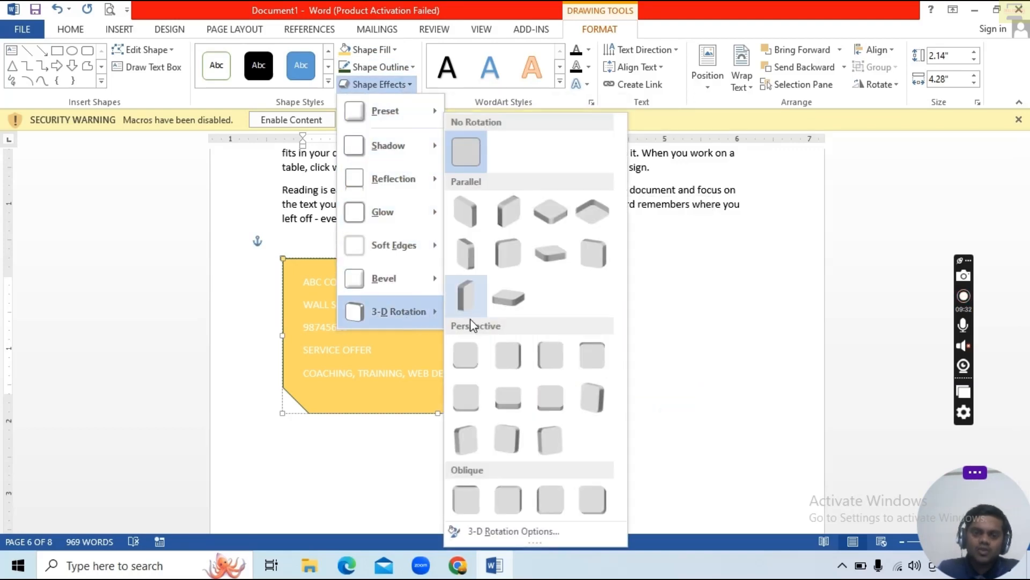
click(476, 297)
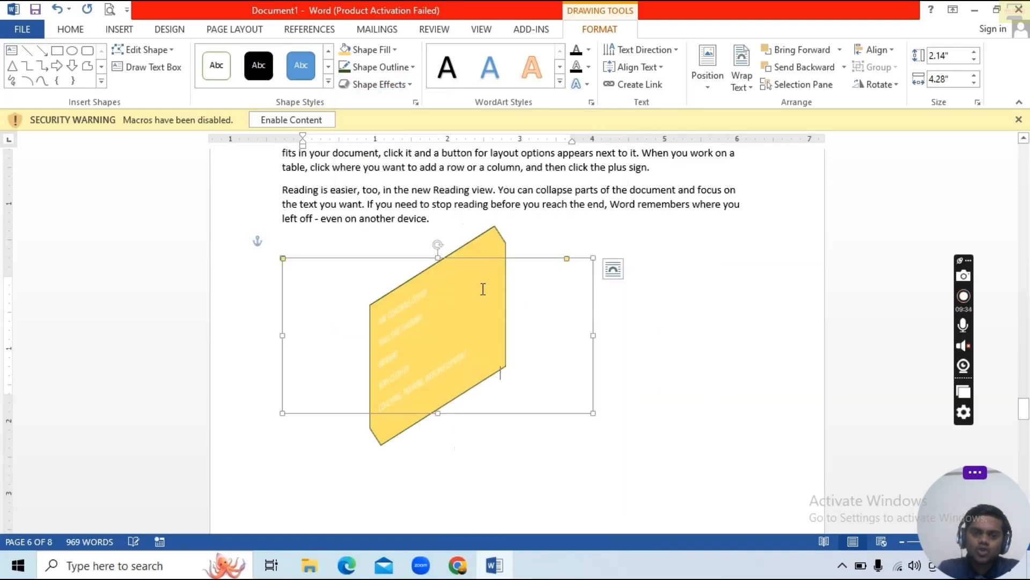
key(ctrl+z)
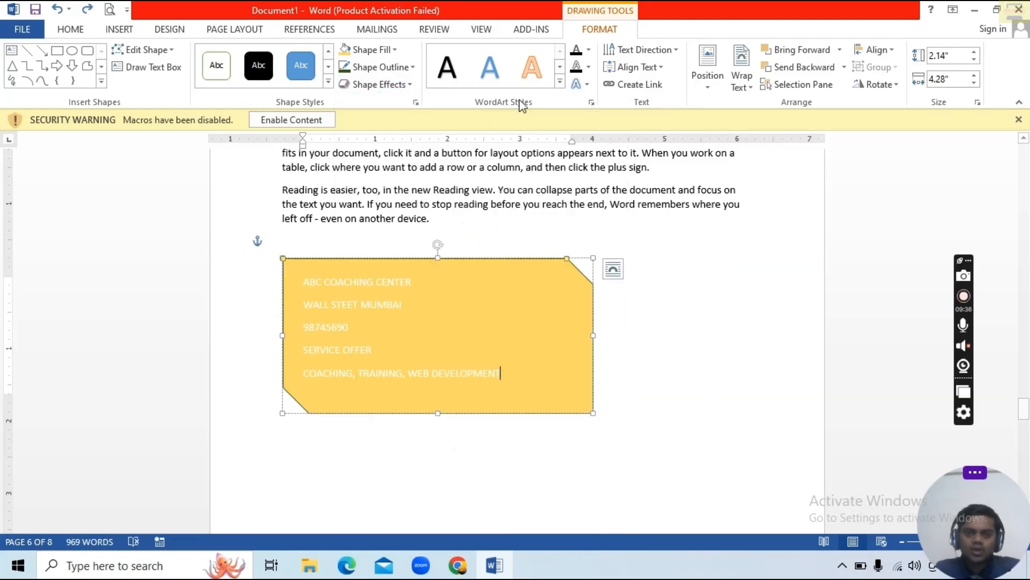
Apply the black WordArt style with blue hard shadow to all text in the text box, using a red fill and dark red outline.
click(560, 82)
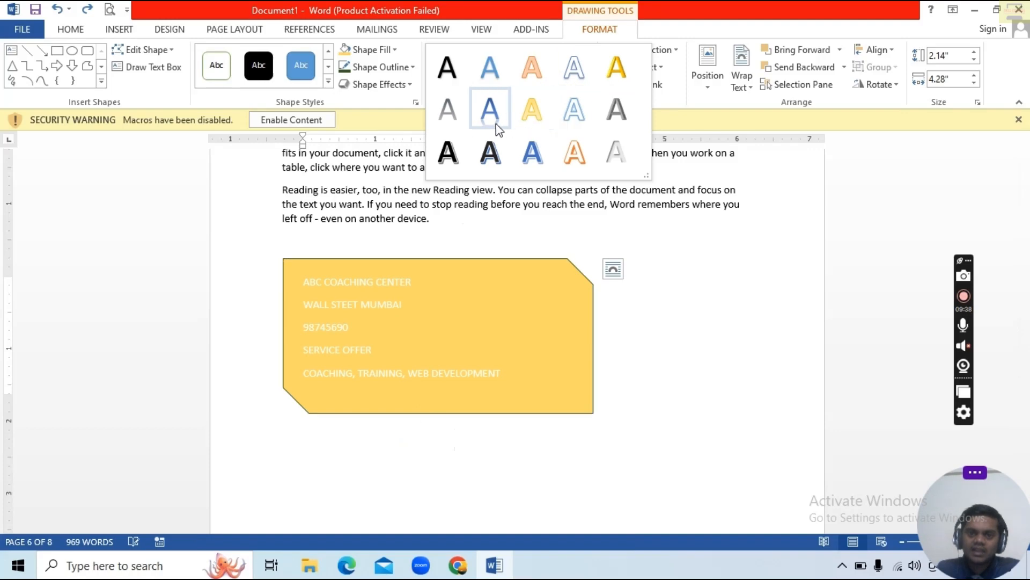
click(489, 152)
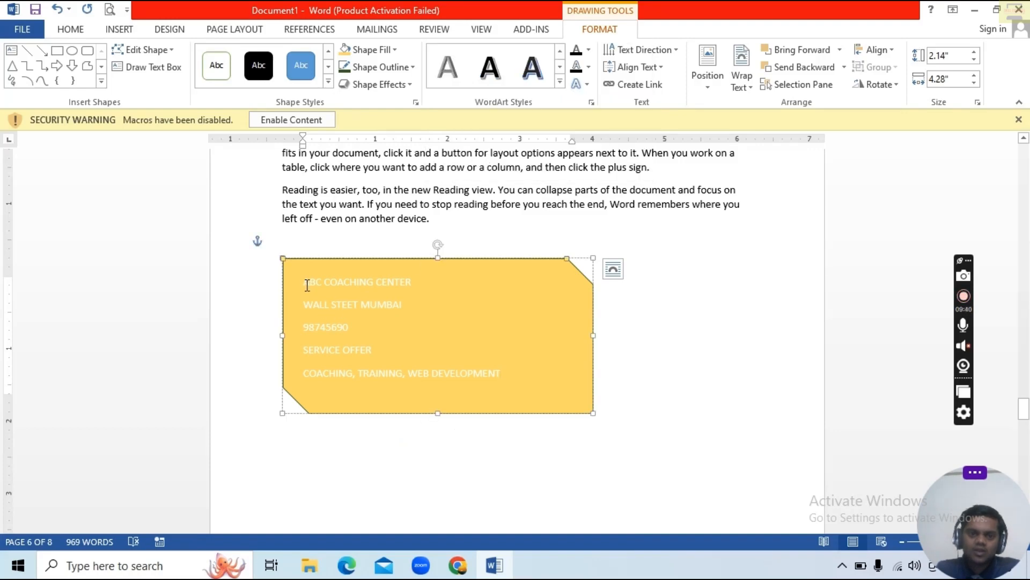
drag(307, 286, 518, 407)
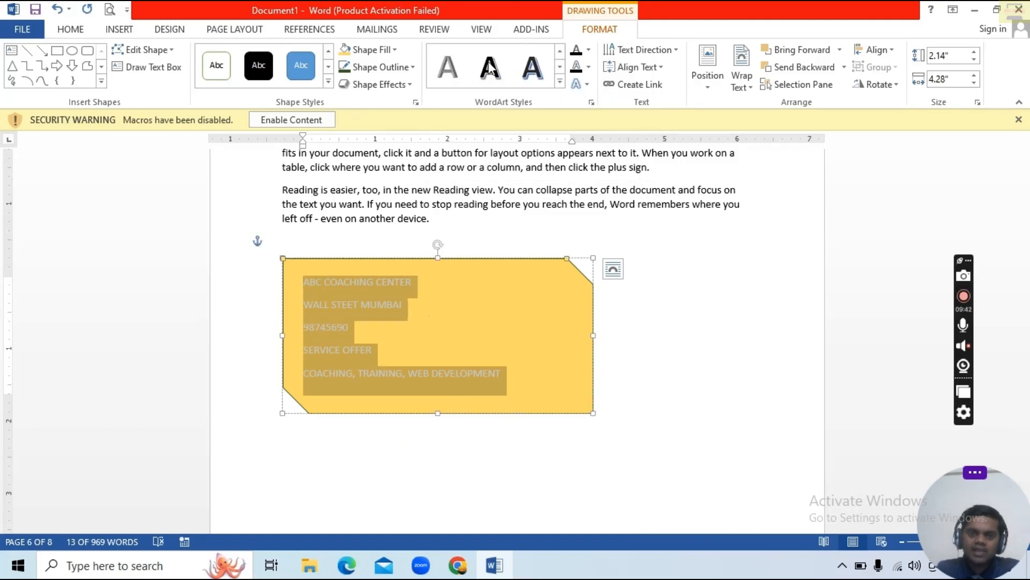
click(589, 50)
click(586, 182)
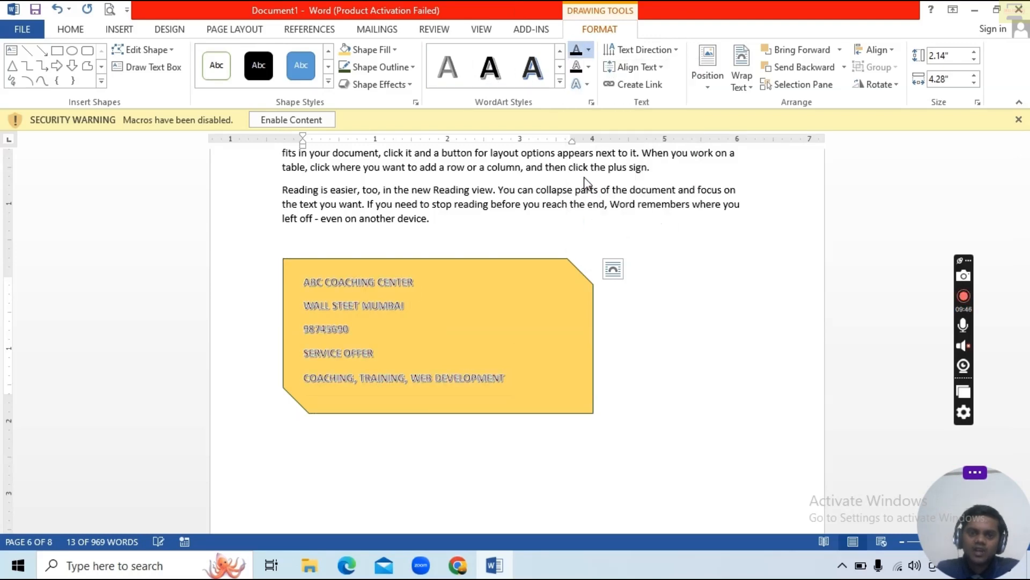
click(588, 66)
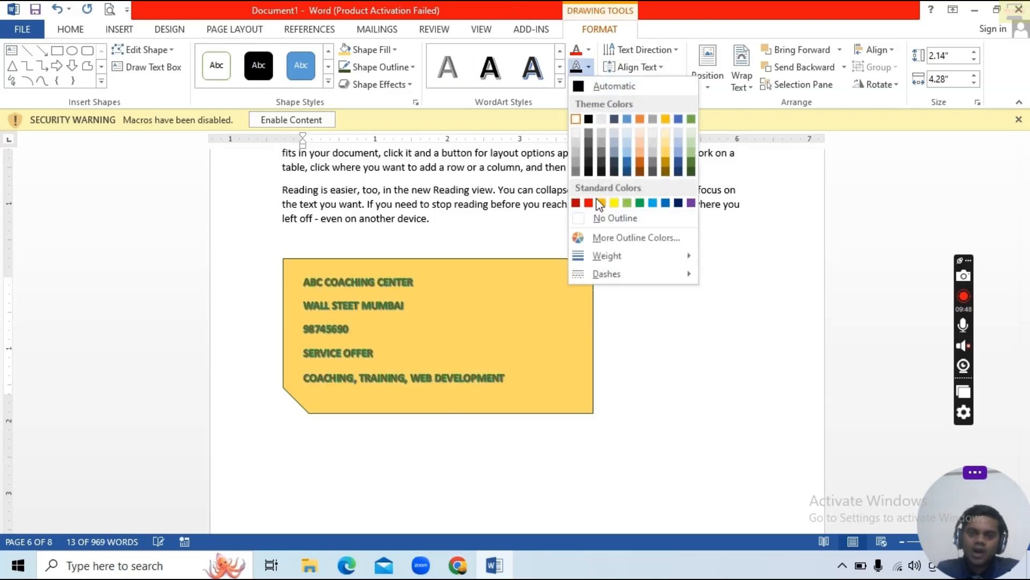
click(577, 204)
Add a perspective shadow below the text box's text and bend the text along the upward arch path.
click(589, 85)
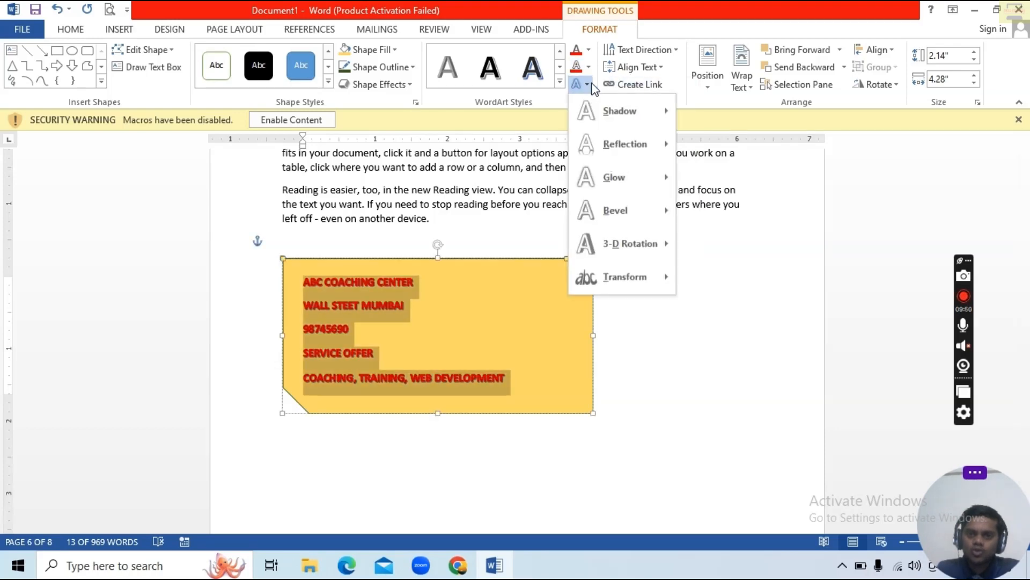
mouse_move(616, 118)
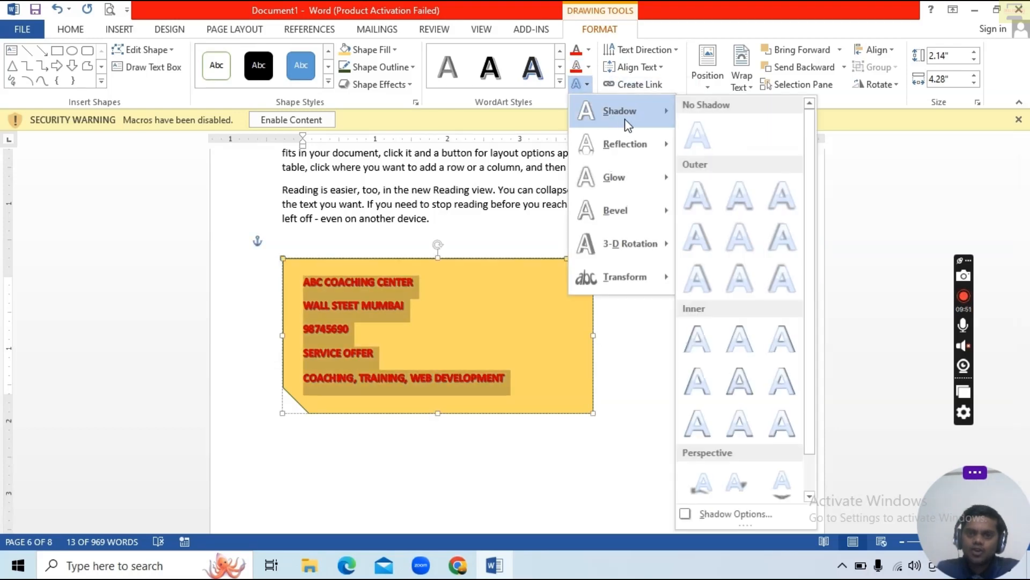
click(791, 498)
click(585, 85)
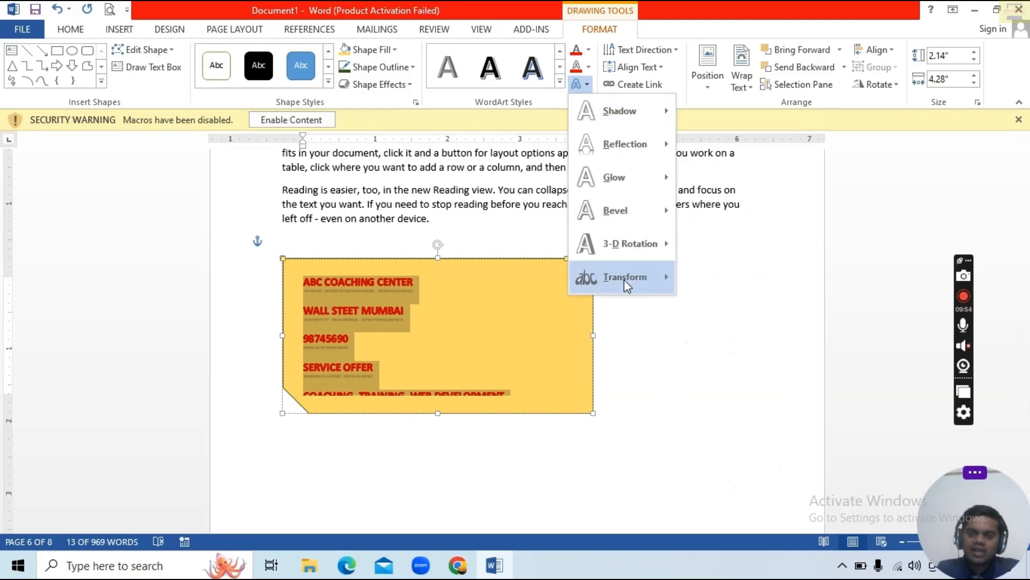
mouse_move(623, 279)
click(694, 246)
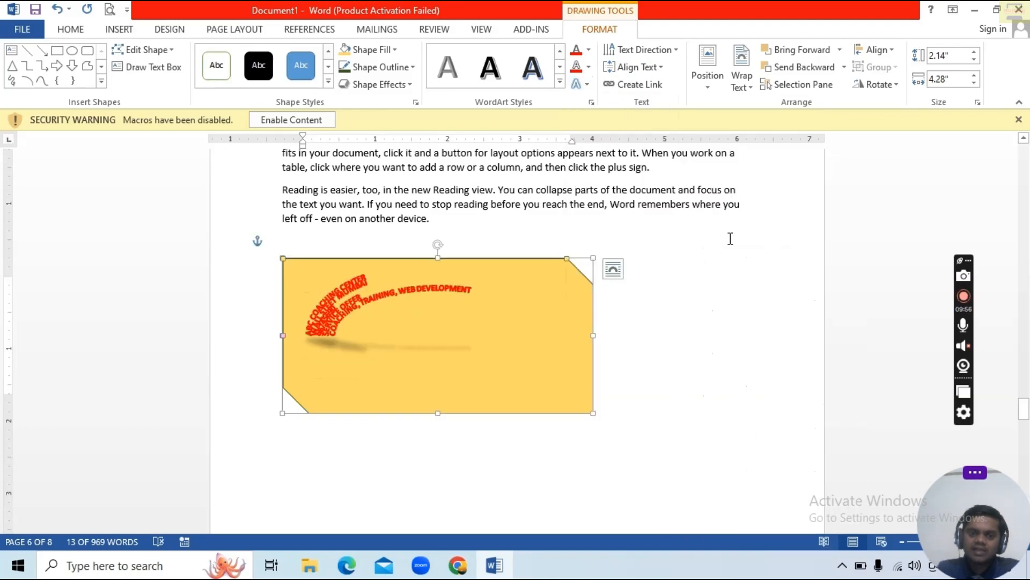
Try wrapping the text box behind the text and moving it up over the paragraphs.
click(703, 75)
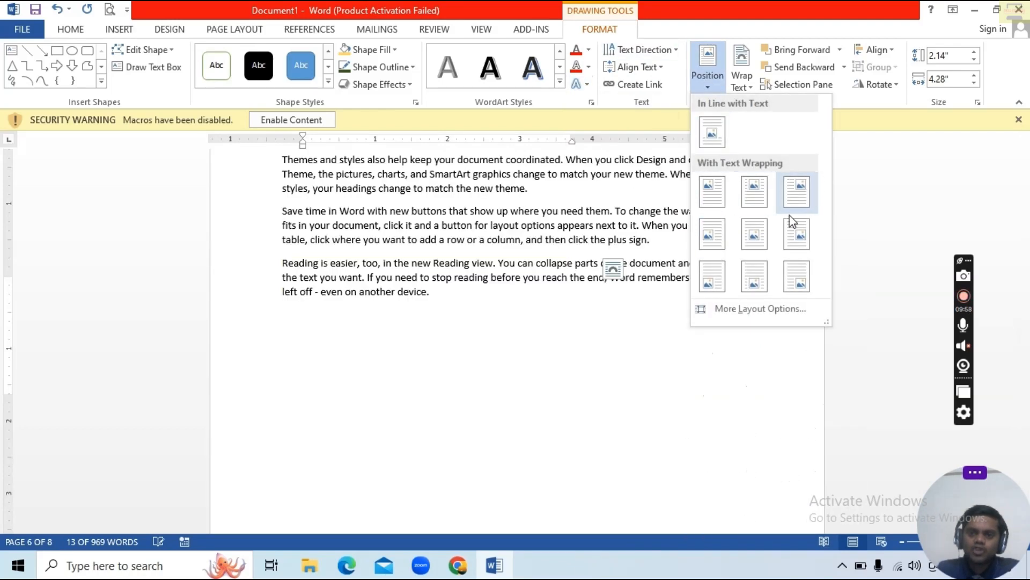
click(633, 380)
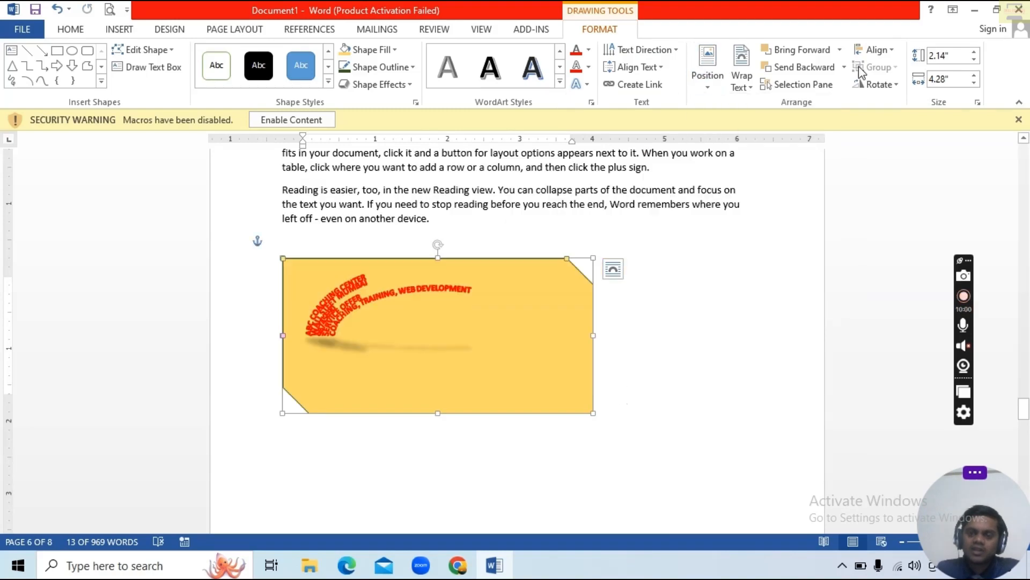
click(742, 81)
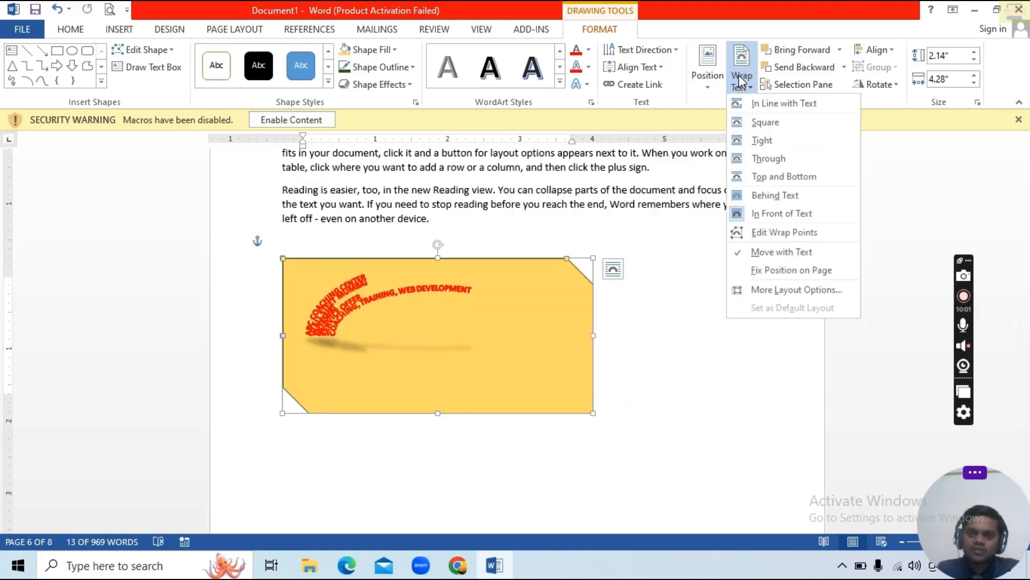
click(800, 198)
drag(462, 264, 547, 142)
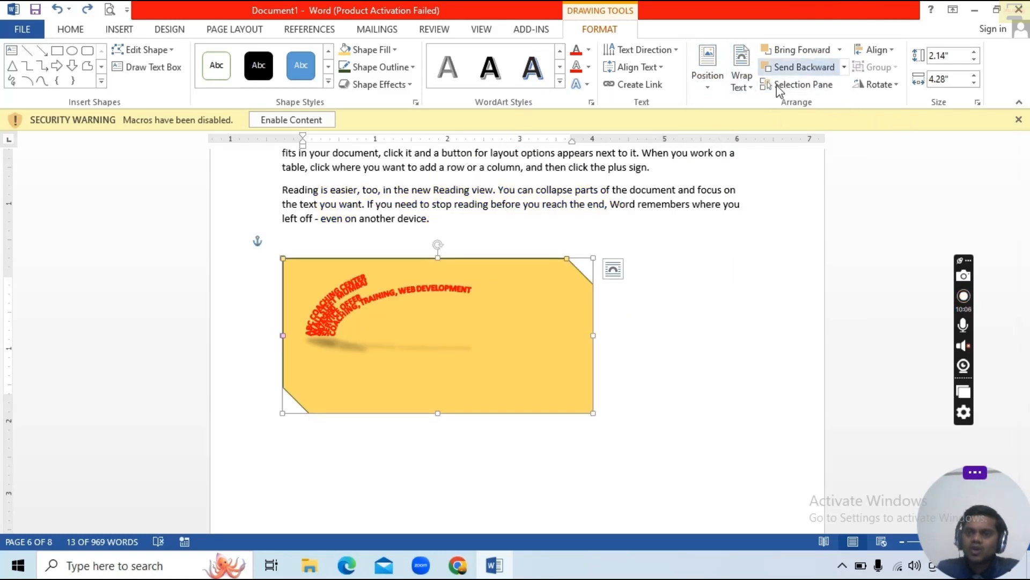
Try flipping the text box horizontally, and set its size to 2.3" high and 4.2" wide.
click(877, 85)
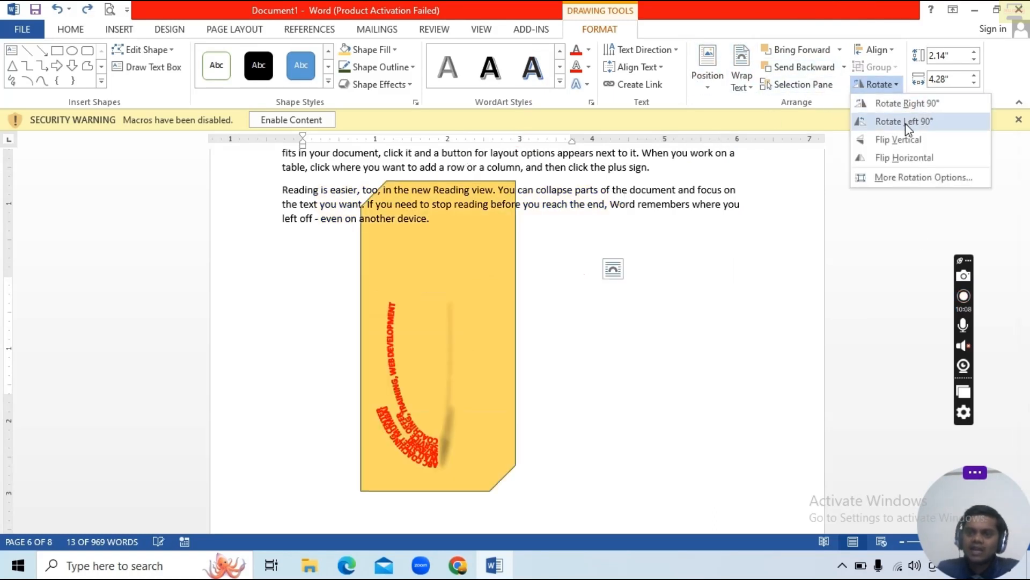
click(912, 157)
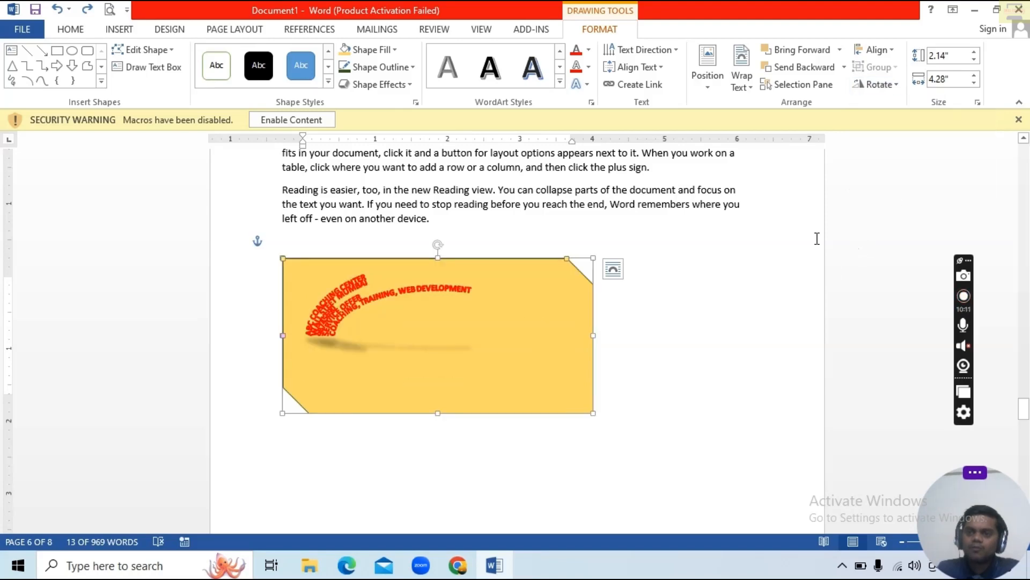
click(974, 52)
click(974, 52)
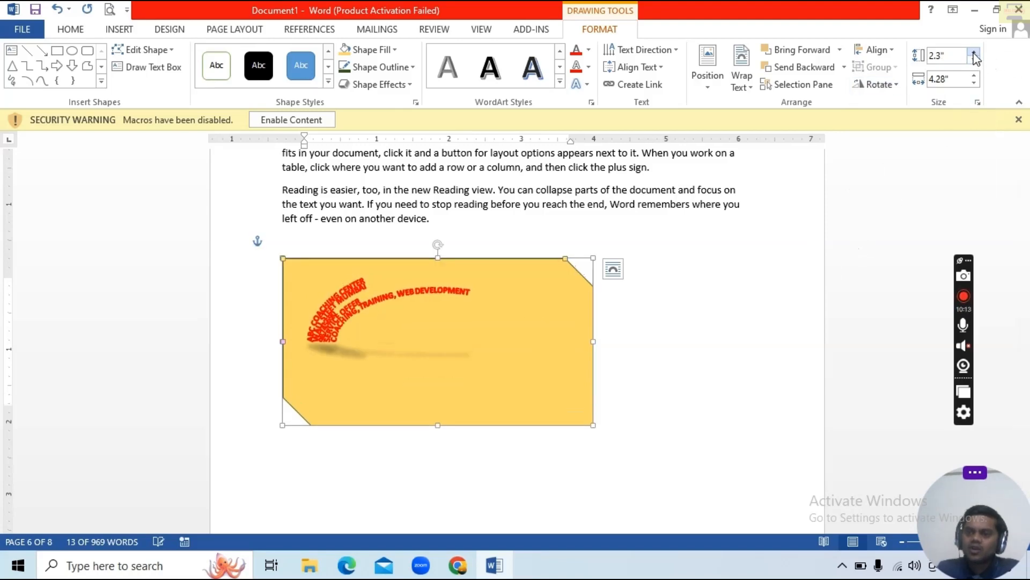
click(974, 85)
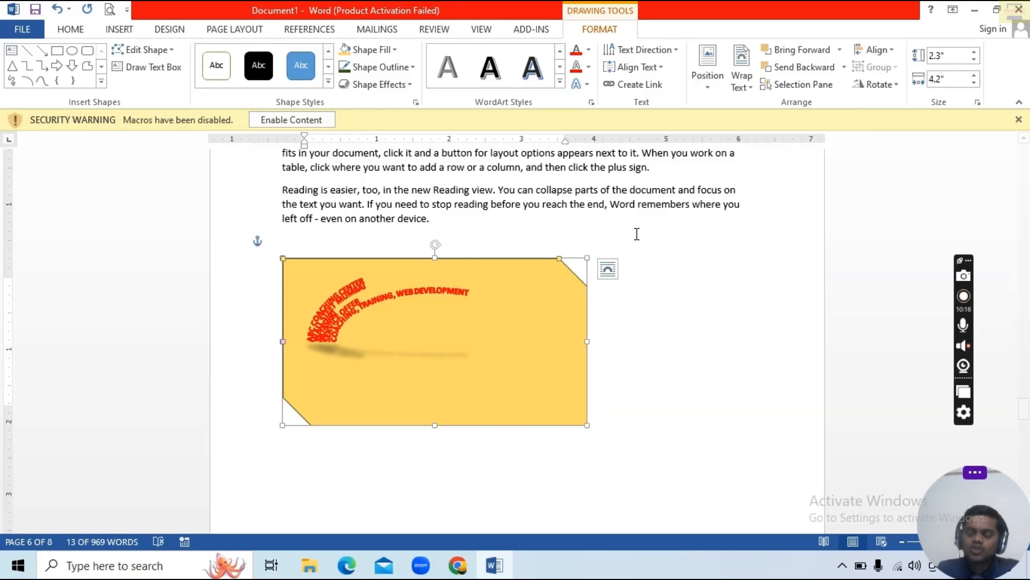
Delete the text box and insert WordArt in the light gold style reading "ABC COACHING CENTER" below the last paragraph.
key(Delete)
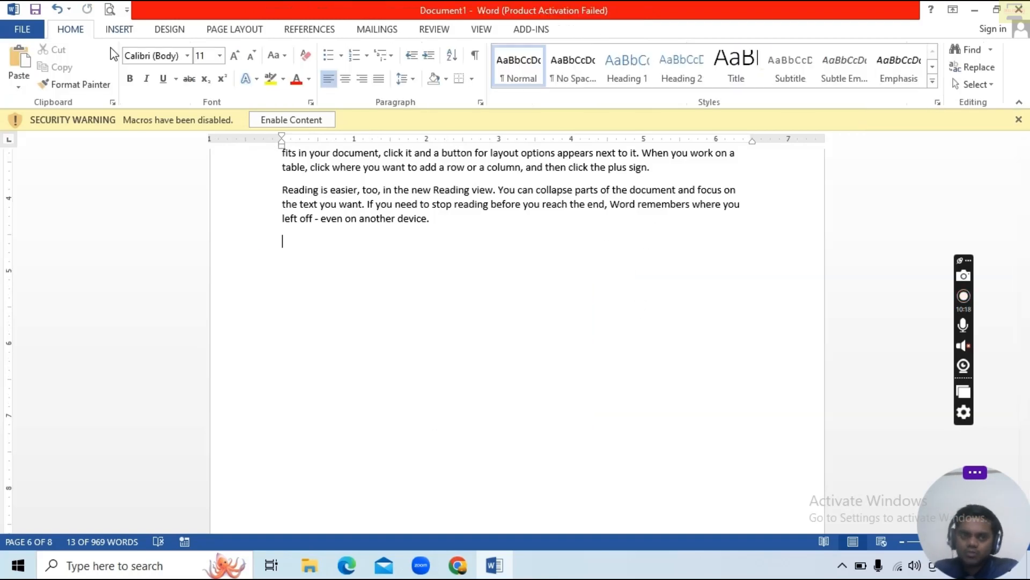
click(119, 29)
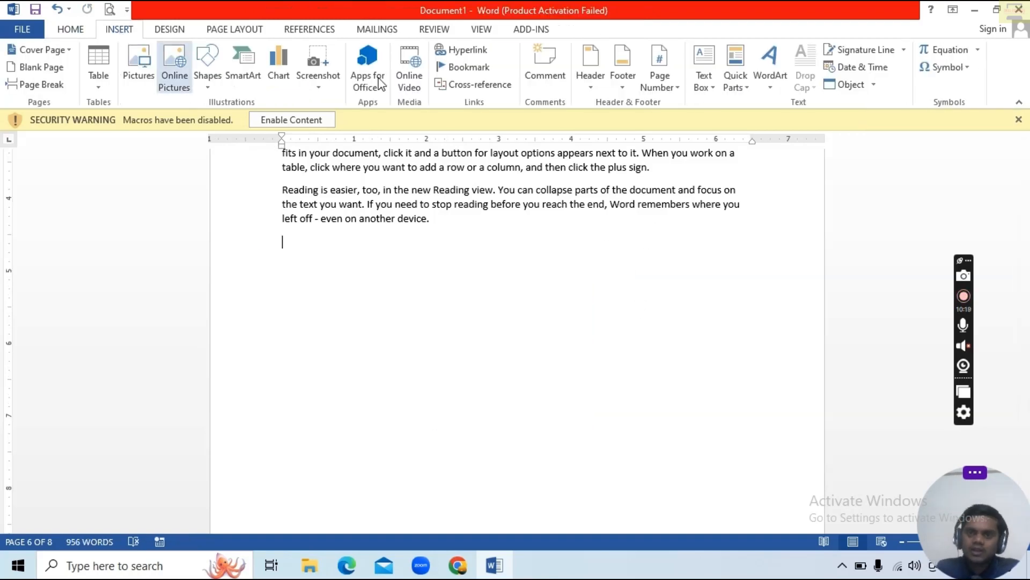
click(778, 84)
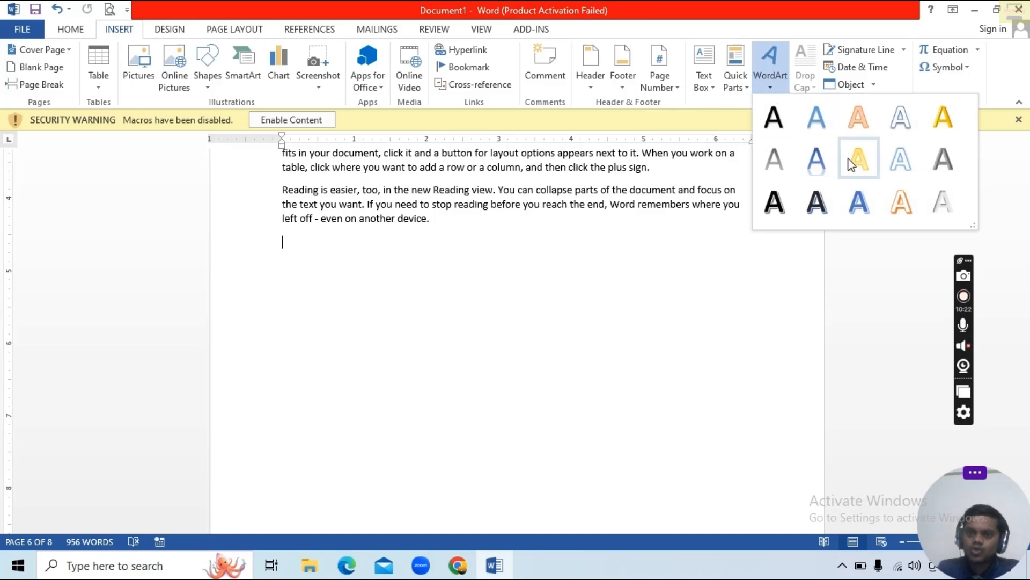
click(717, 237)
key(Delete)
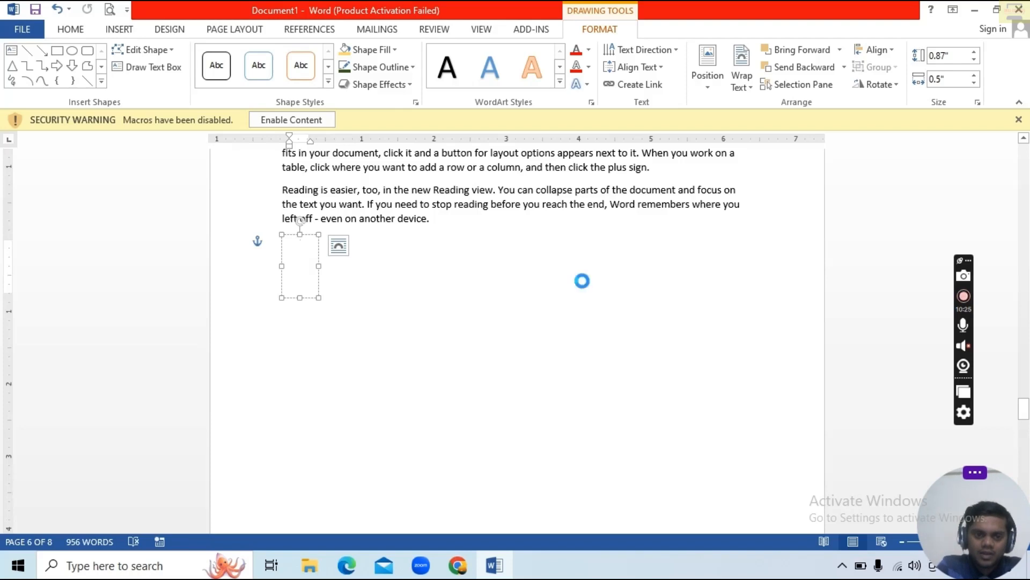
text(ABC)
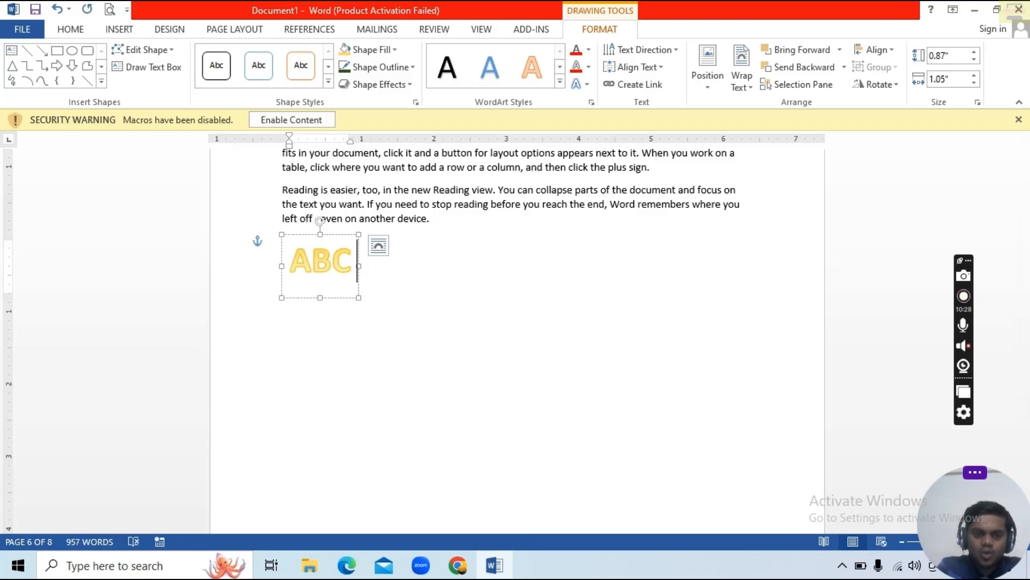
text( COACHI)
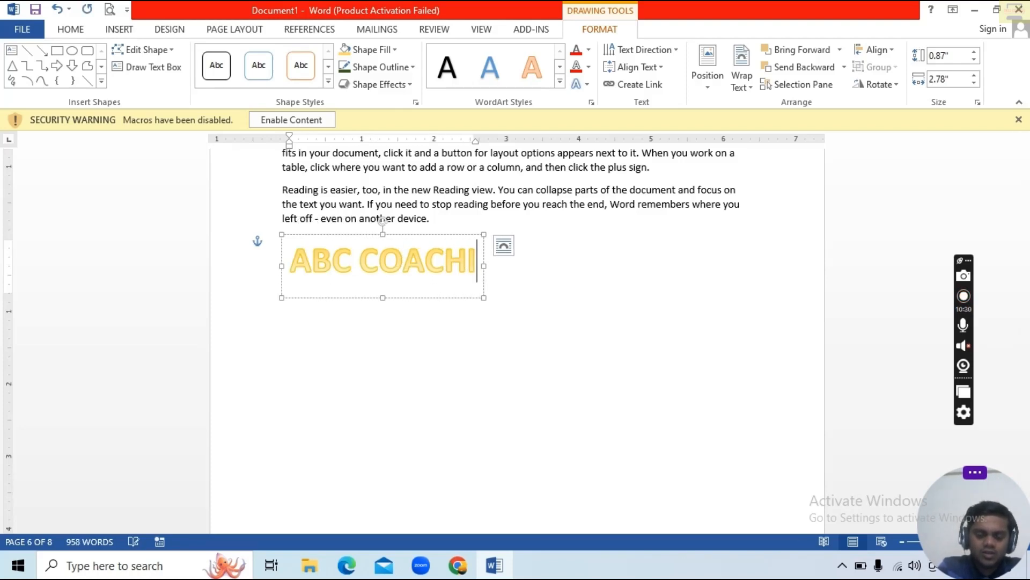
text(NG CENTER)
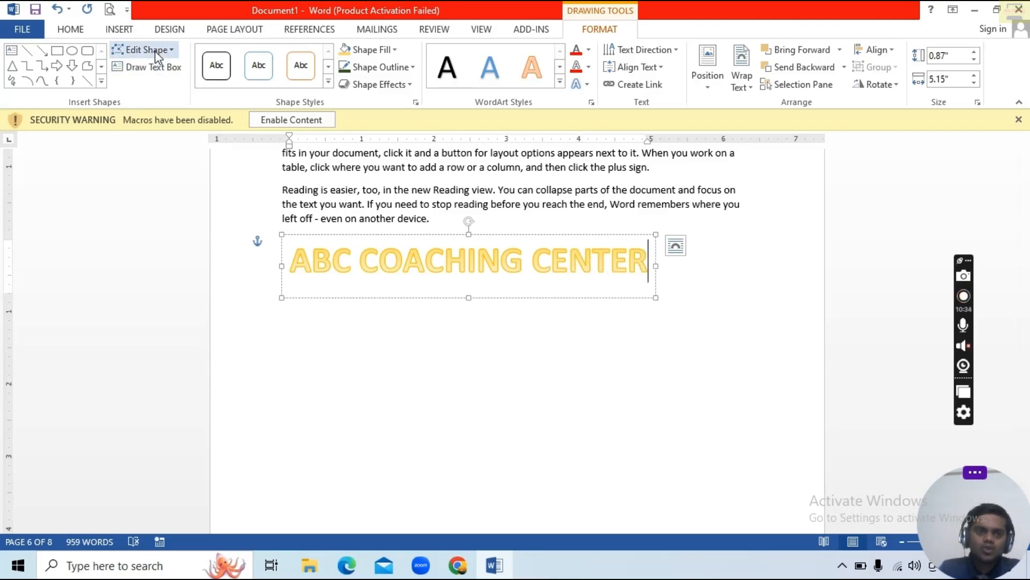
Apply the solid orange shape style to the WordArt box and try a red text fill.
click(159, 52)
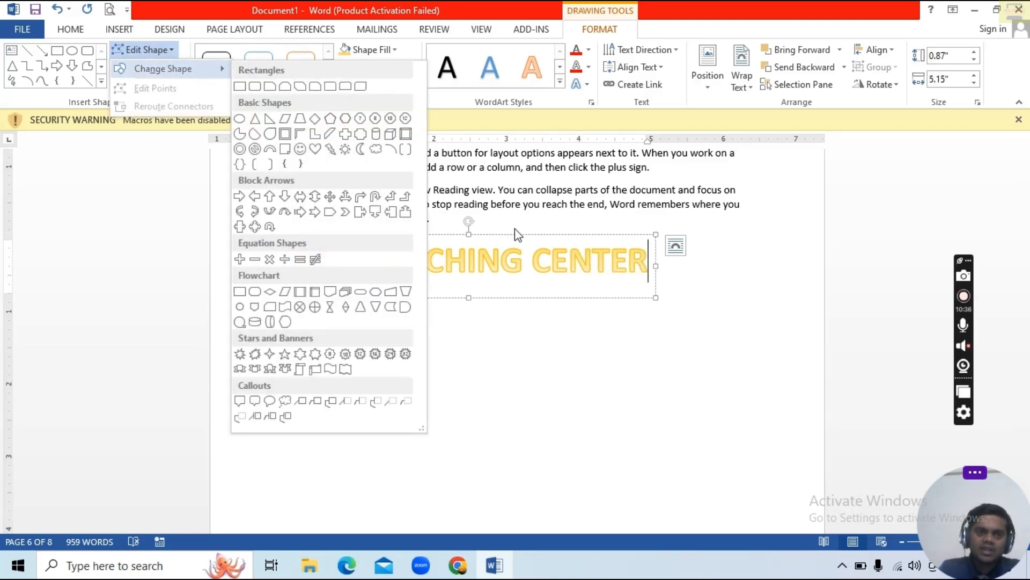
click(514, 228)
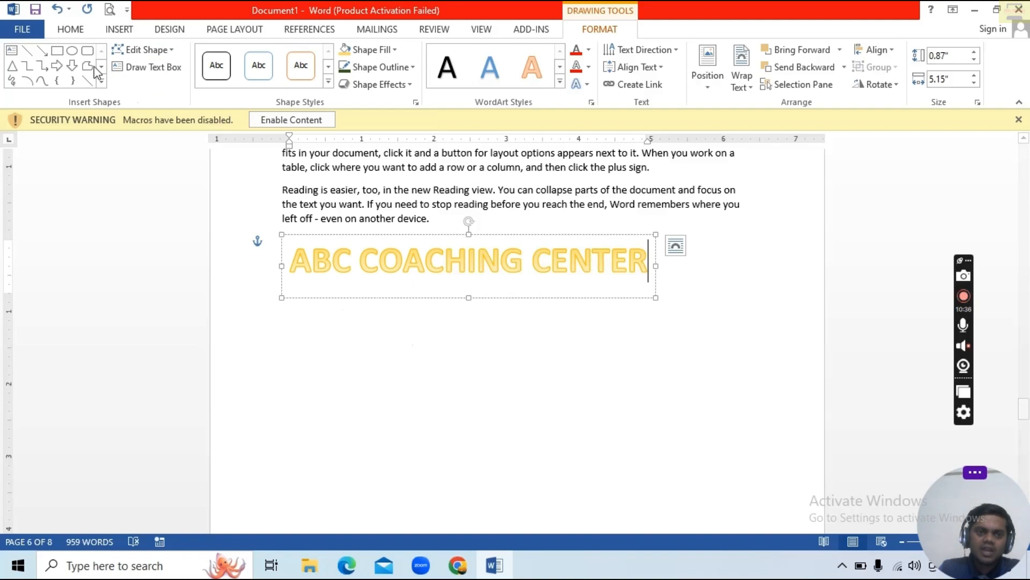
click(328, 83)
click(299, 107)
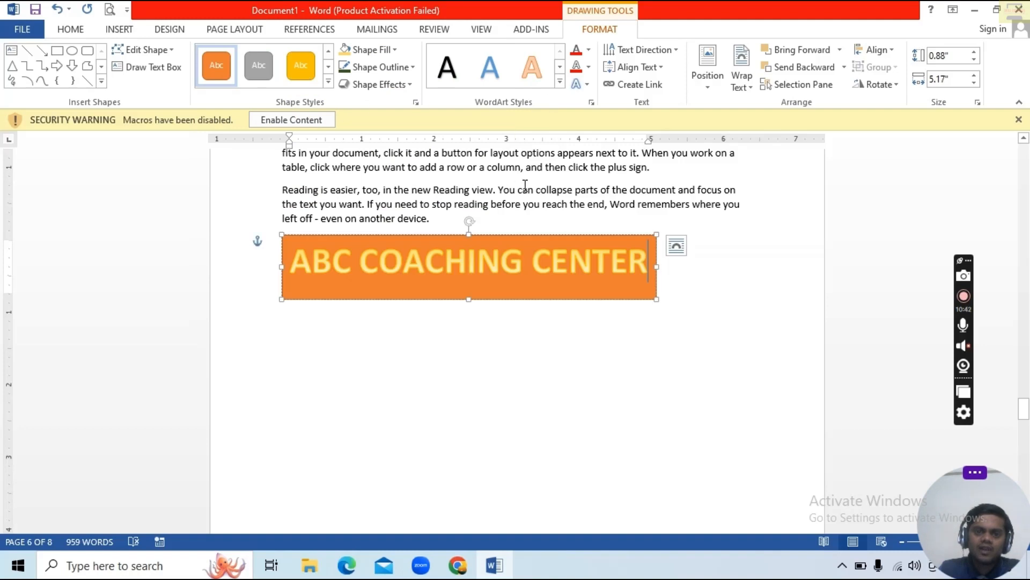
click(590, 51)
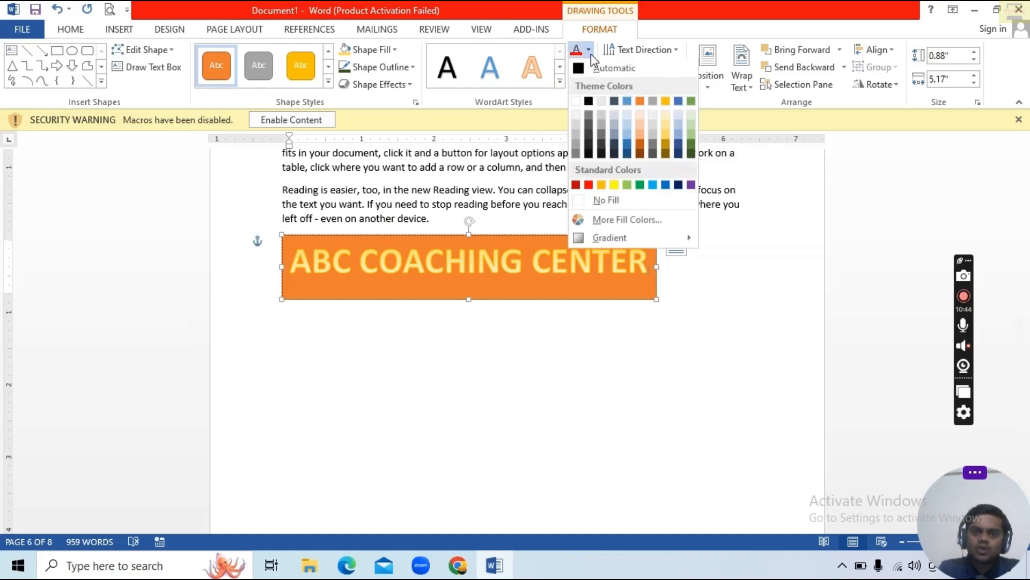
click(591, 186)
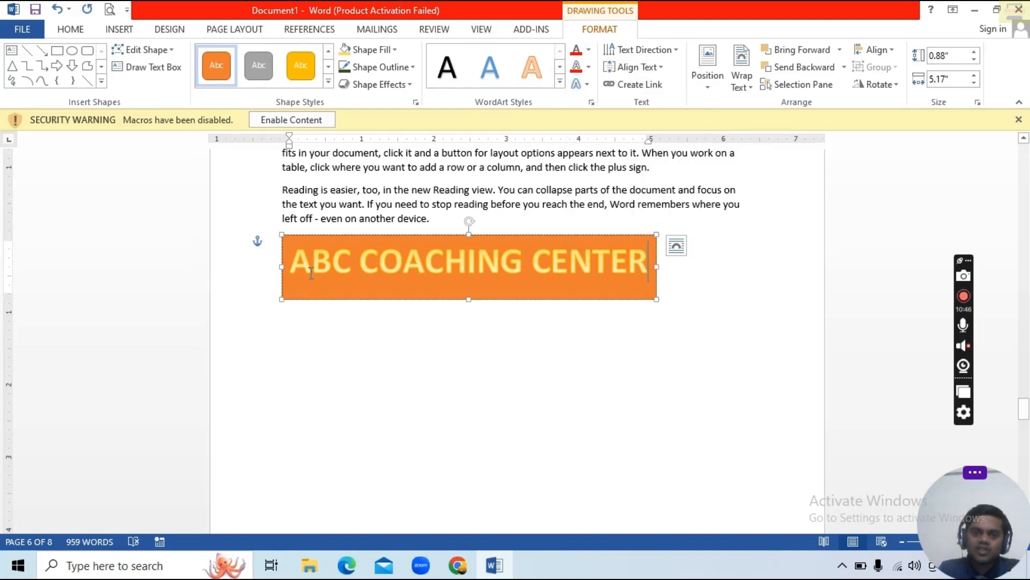
Bend the WordArt text along the upward arch path and stretch its box upward to about 0.93" high.
drag(297, 259, 734, 304)
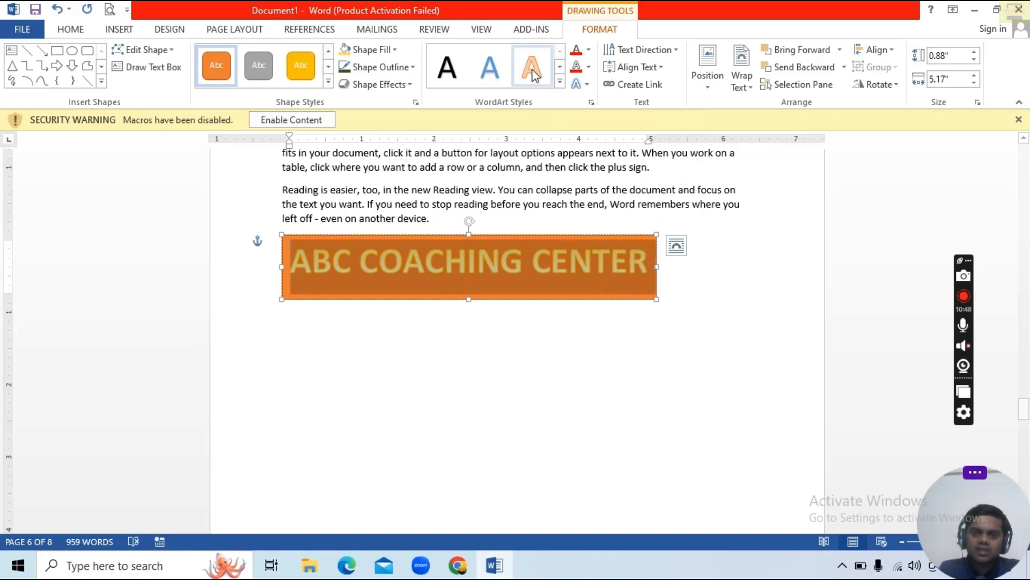
click(580, 84)
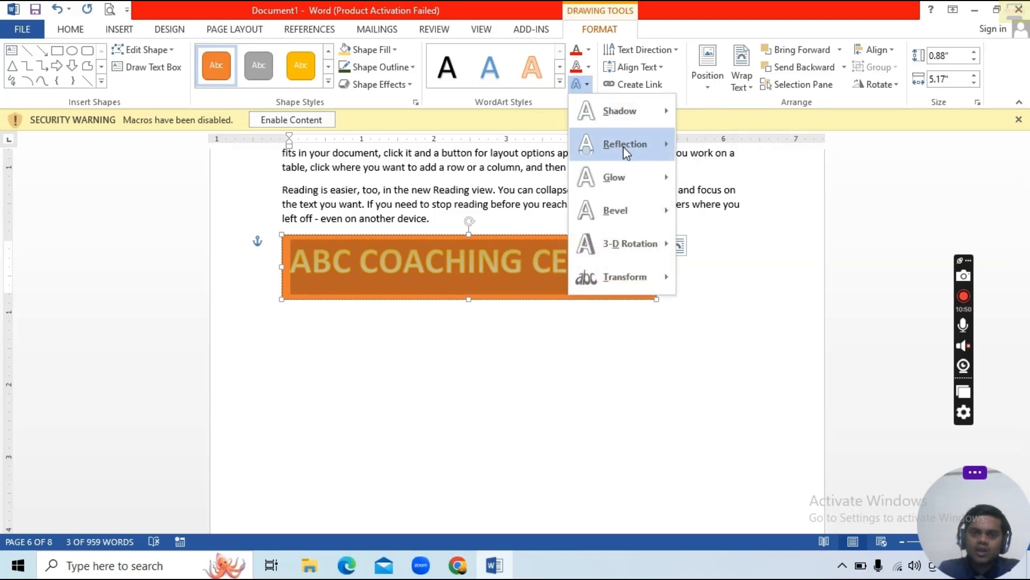
mouse_move(629, 155)
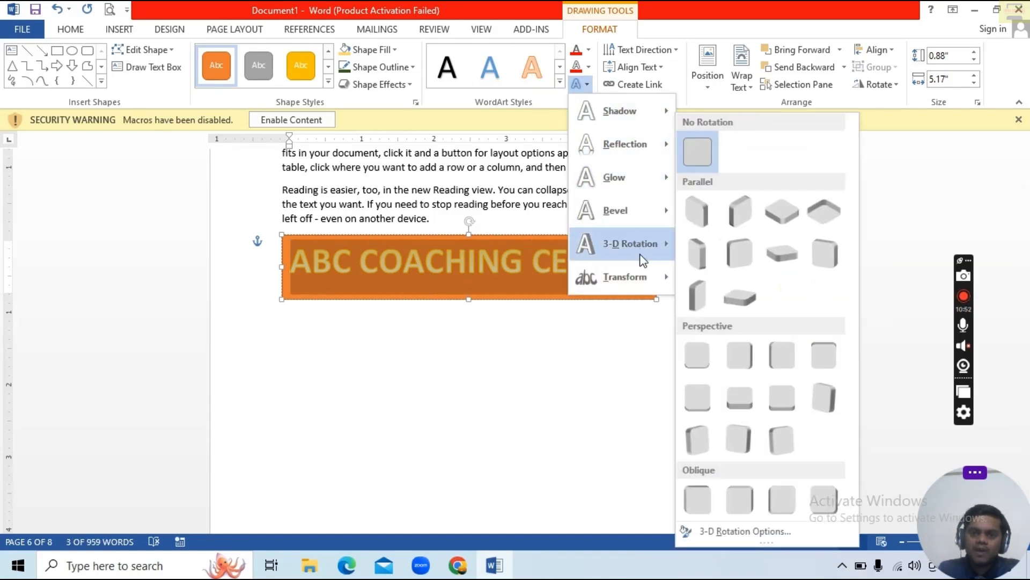
mouse_move(644, 287)
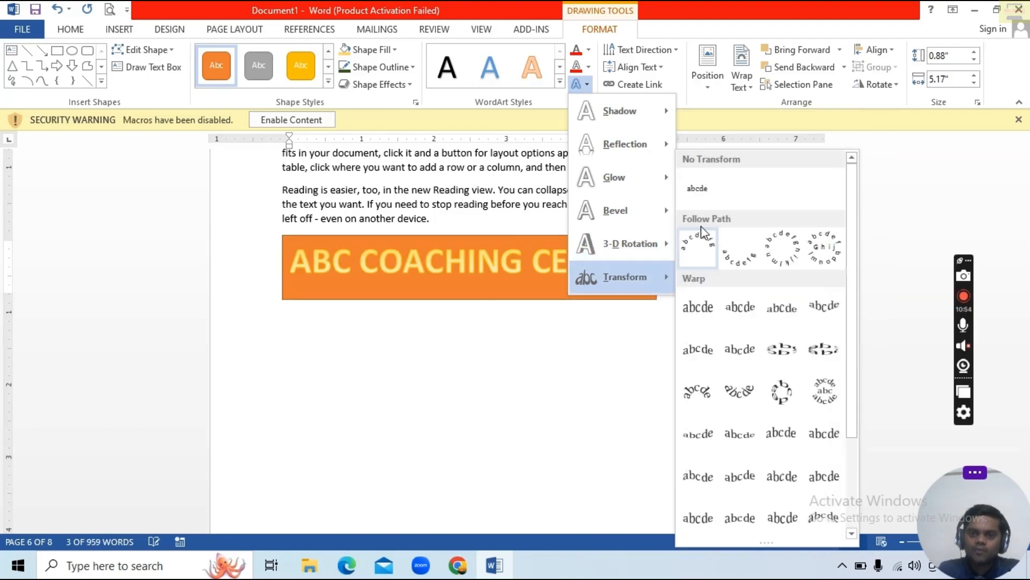
click(703, 250)
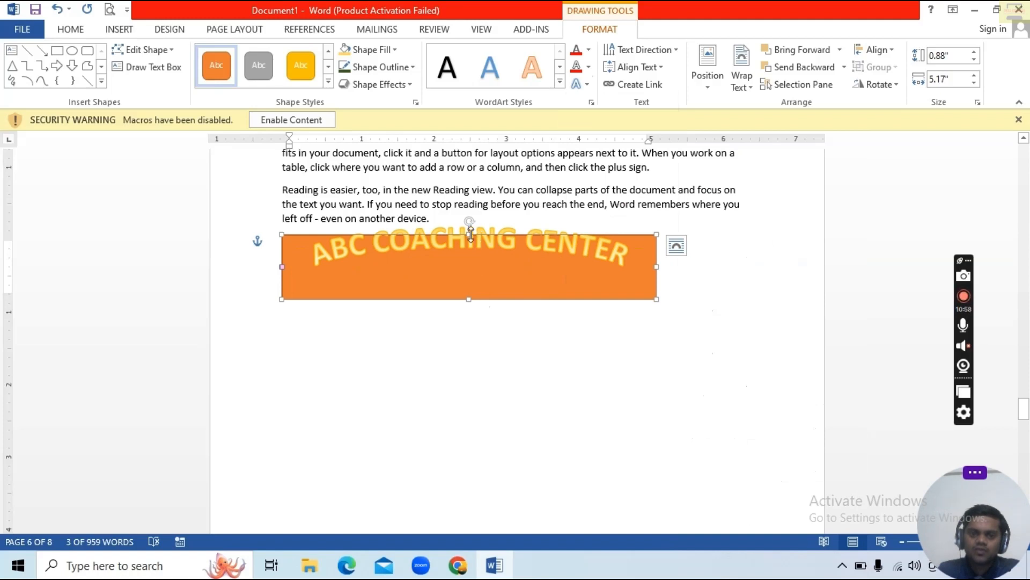
drag(475, 234, 472, 231)
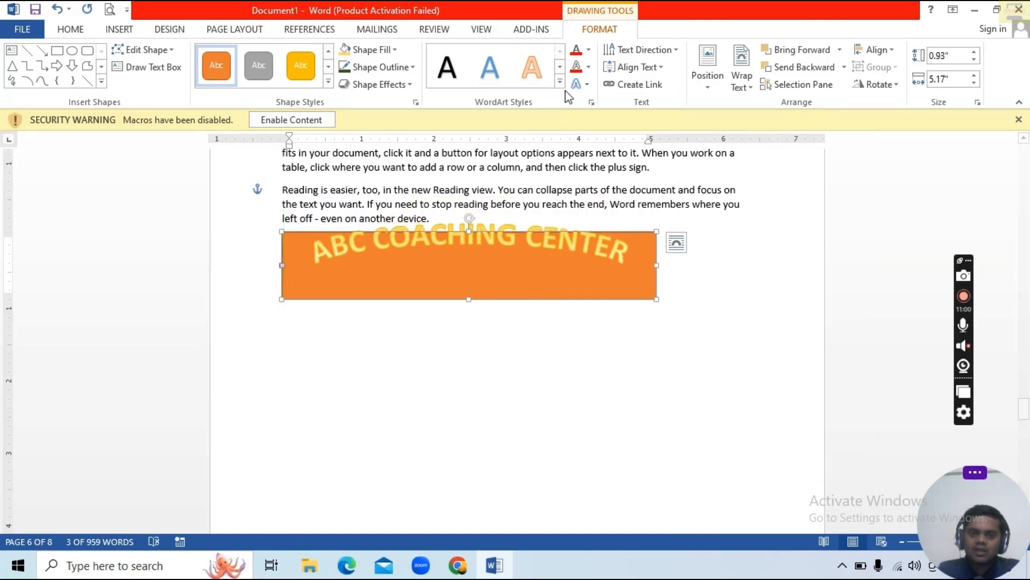
Apply a reflection effect to the arched "ABC COACHING CENTER" WordArt text.
click(581, 85)
mouse_move(636, 144)
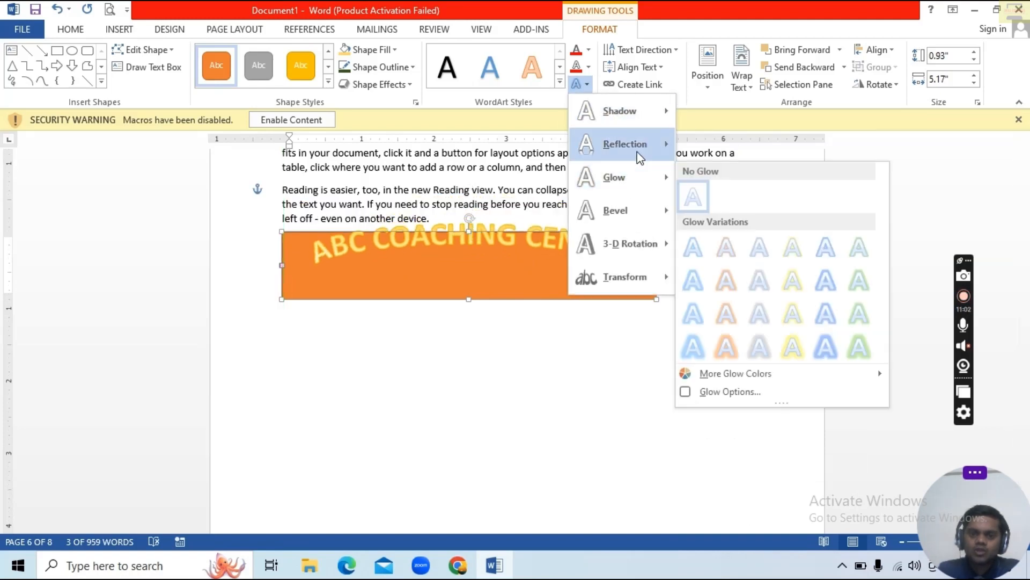
click(777, 321)
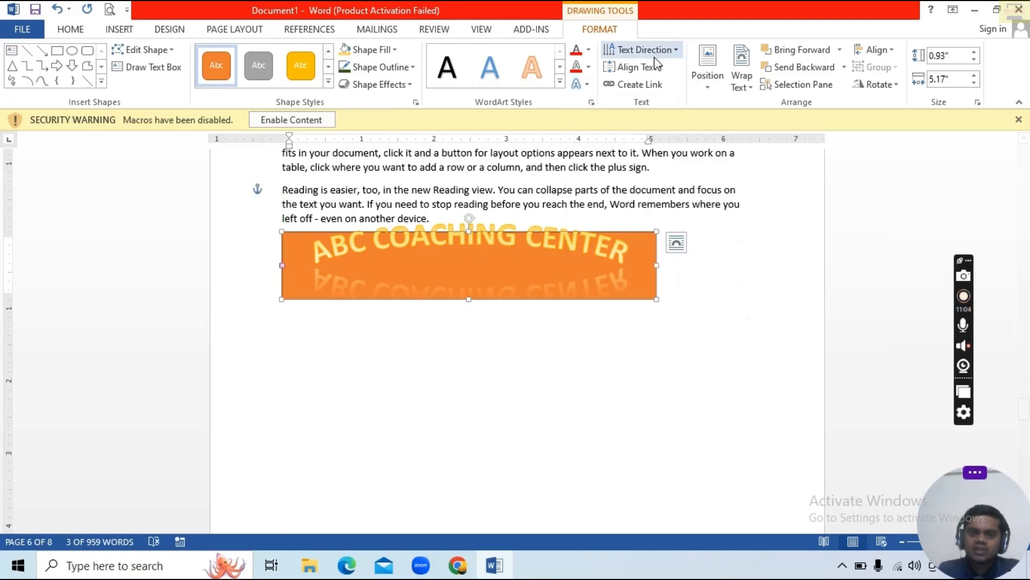
Set the WordArt box's text wrapping to Behind Text and try moving the box up over the paragraphs.
click(711, 88)
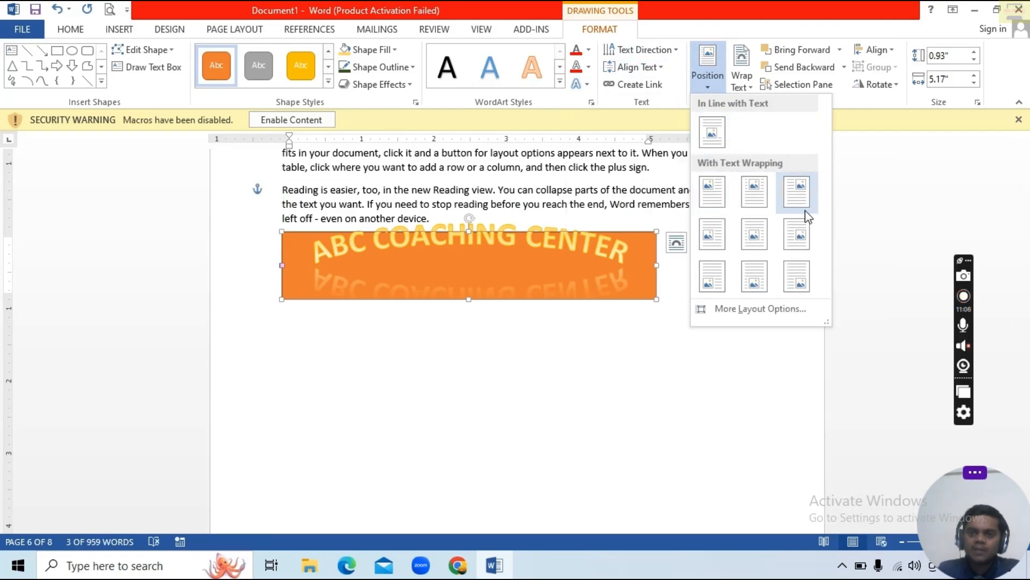
click(726, 427)
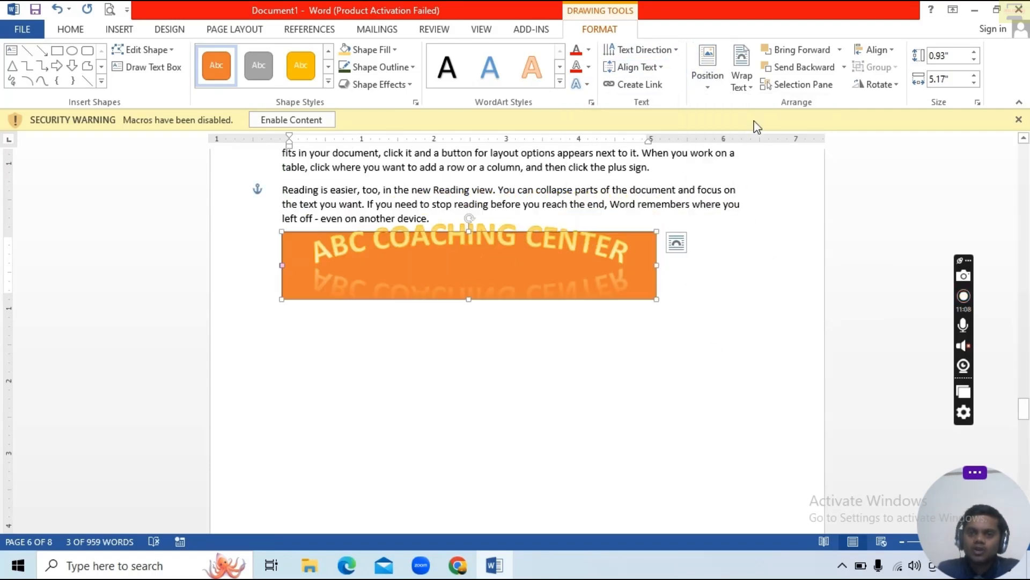
click(742, 81)
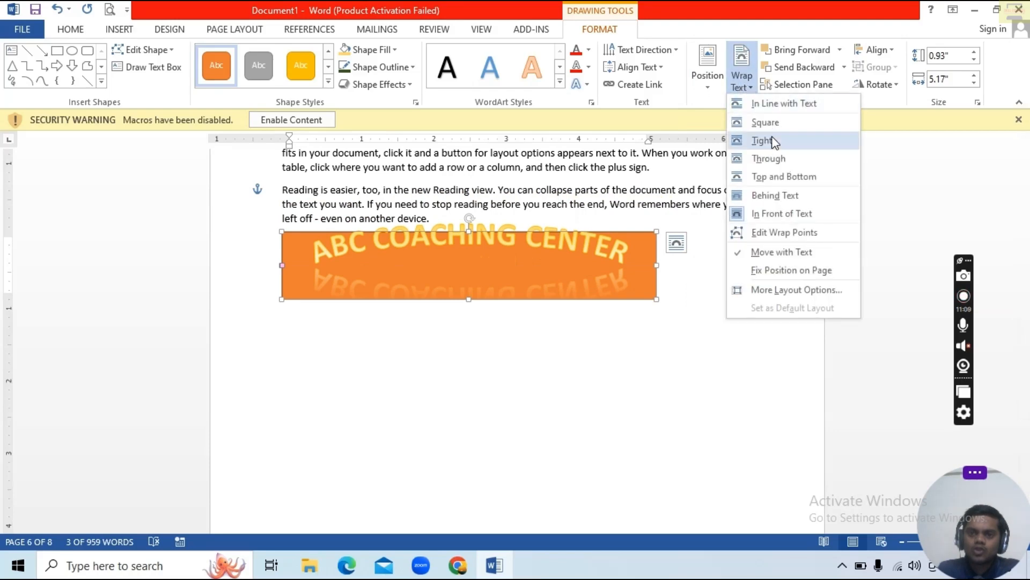
click(773, 197)
drag(475, 234, 498, 140)
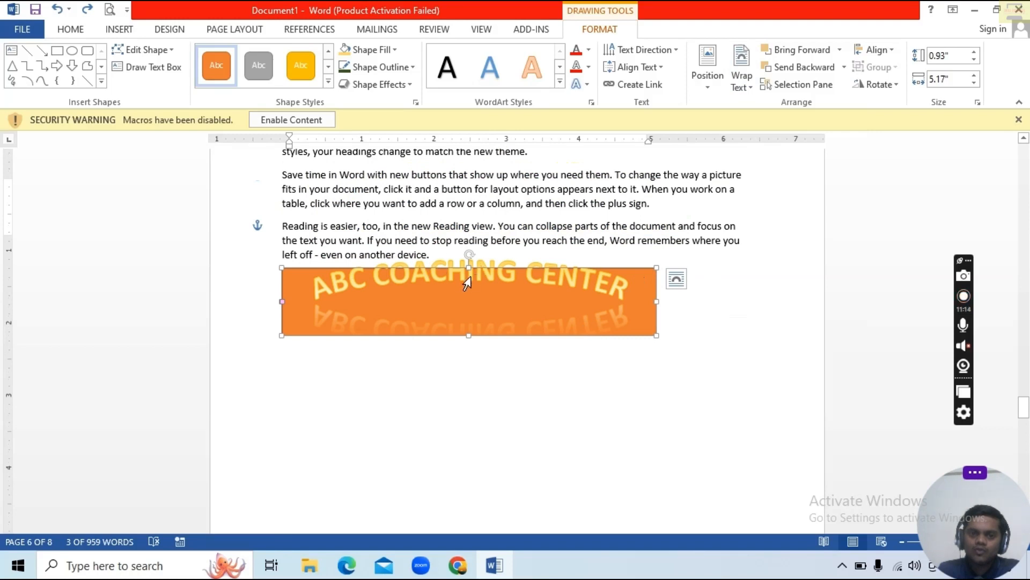
click(878, 85)
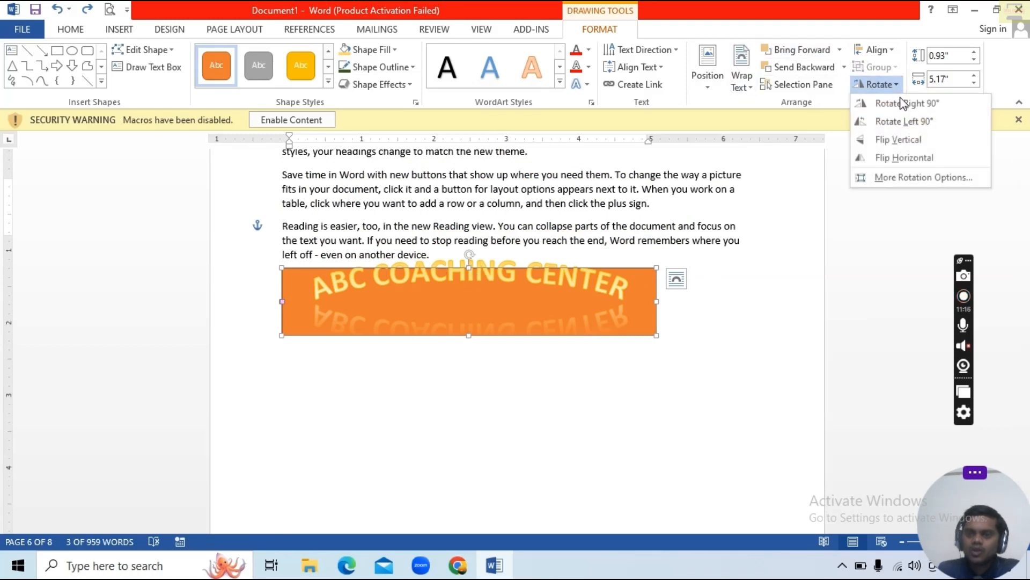
click(869, 224)
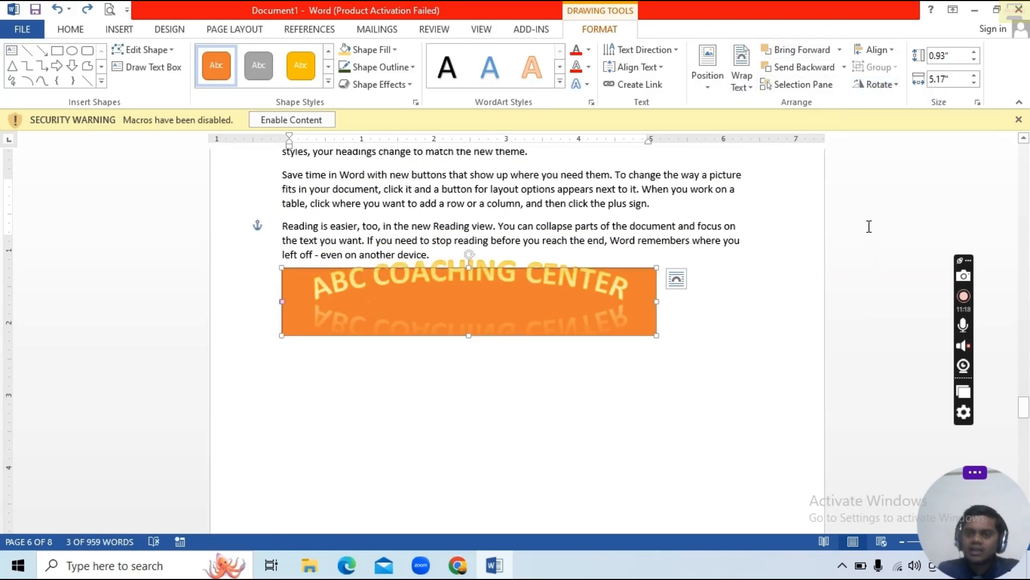
Align the WordArt box to the horizontal center, and then change it to right alignment.
click(876, 50)
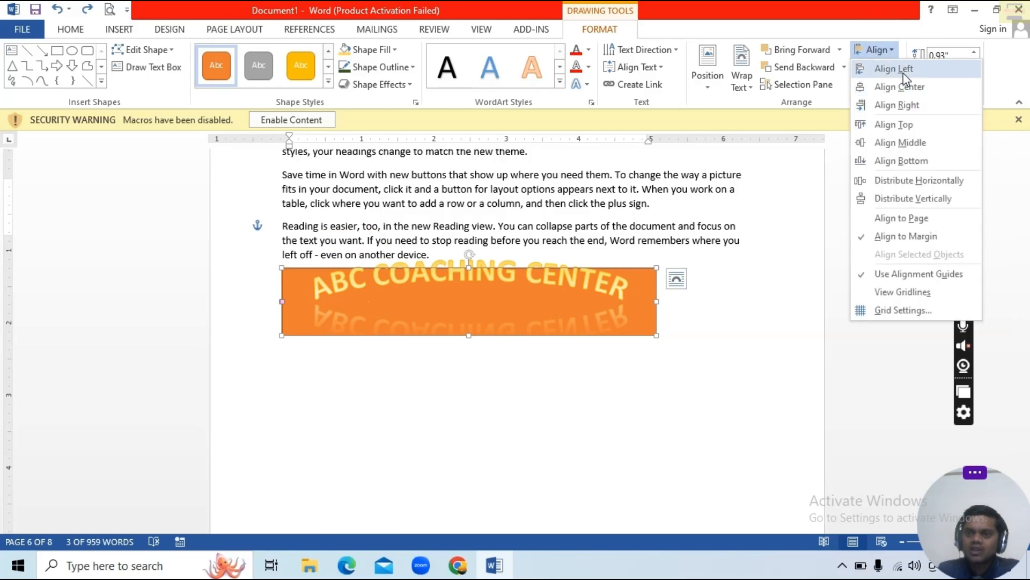
click(876, 50)
click(876, 50)
click(900, 88)
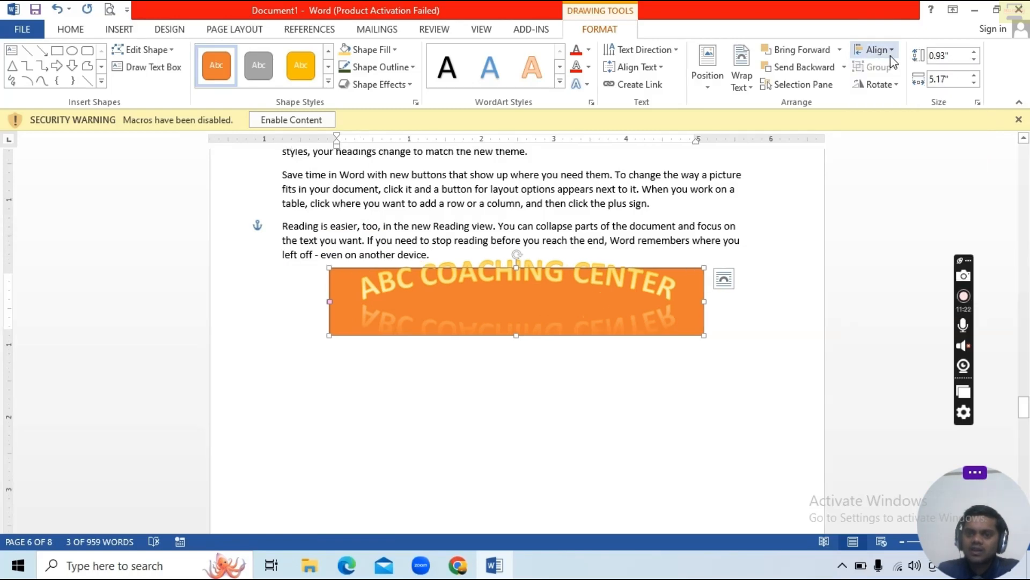
click(877, 50)
click(907, 105)
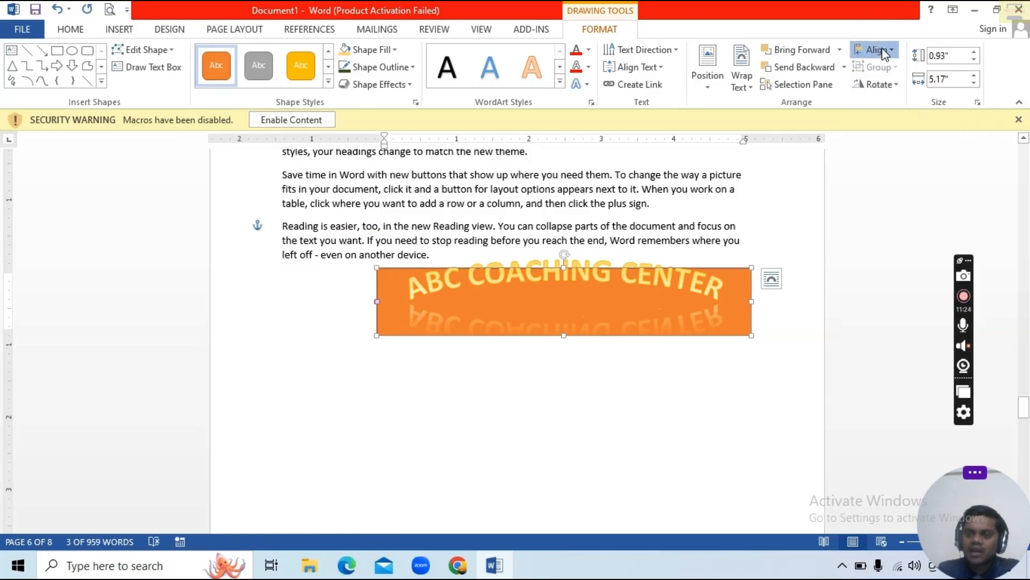
Align the WordArt box to the top margin, above the first paragraph on page 6.
click(879, 49)
click(896, 127)
scroll(763, 180, up, 8)
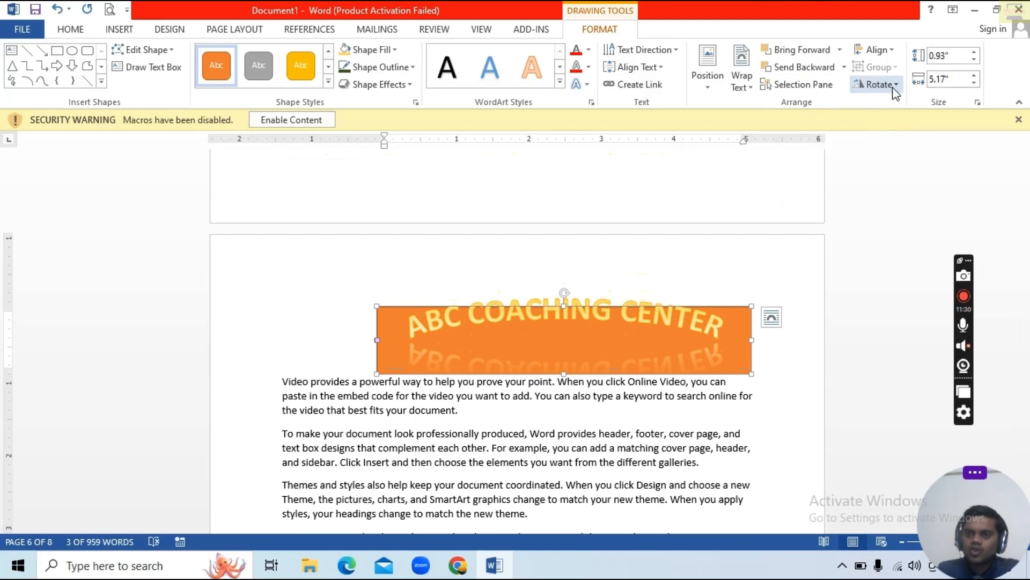
click(879, 84)
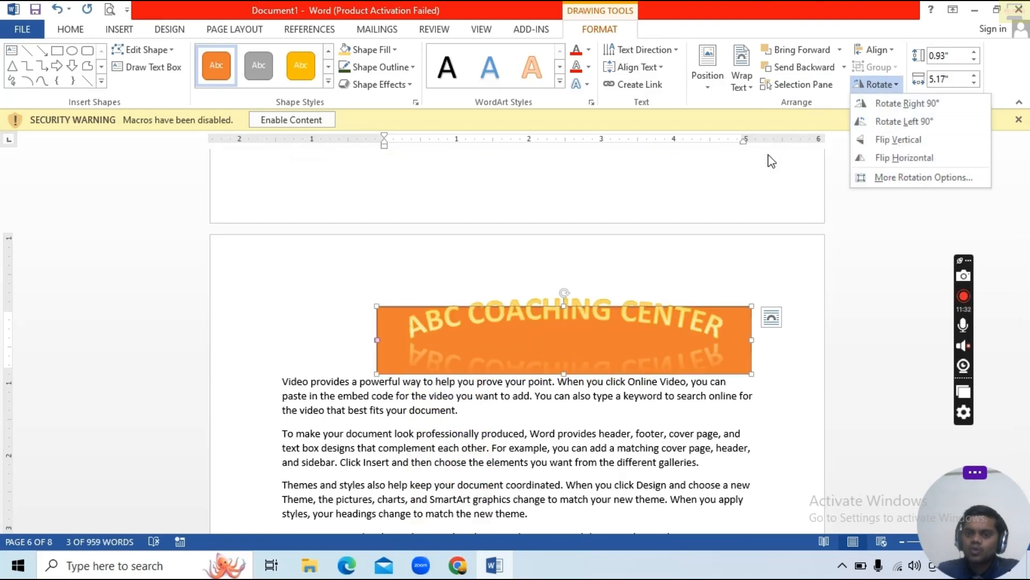
click(811, 168)
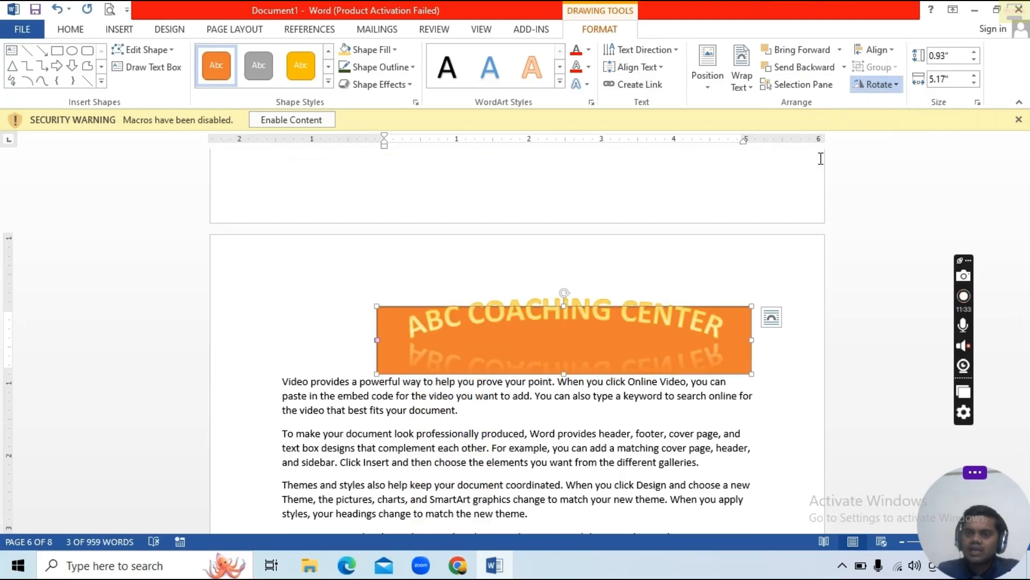
Enlarge the WordArt box to 1.1" high and 5.5" wide, and delete it from the page.
click(974, 52)
click(973, 76)
click(973, 76)
click(974, 76)
click(974, 76)
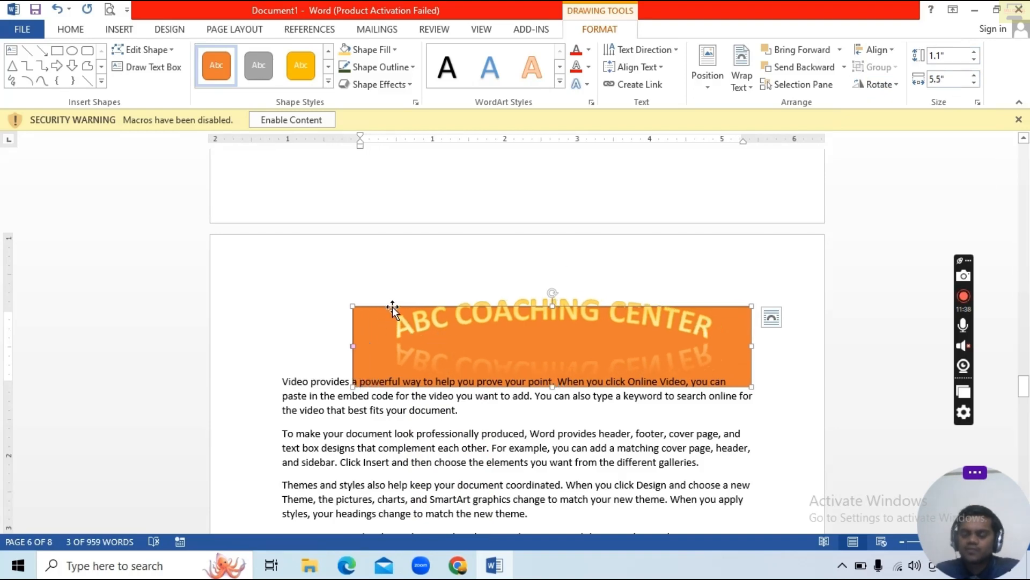
key(Delete)
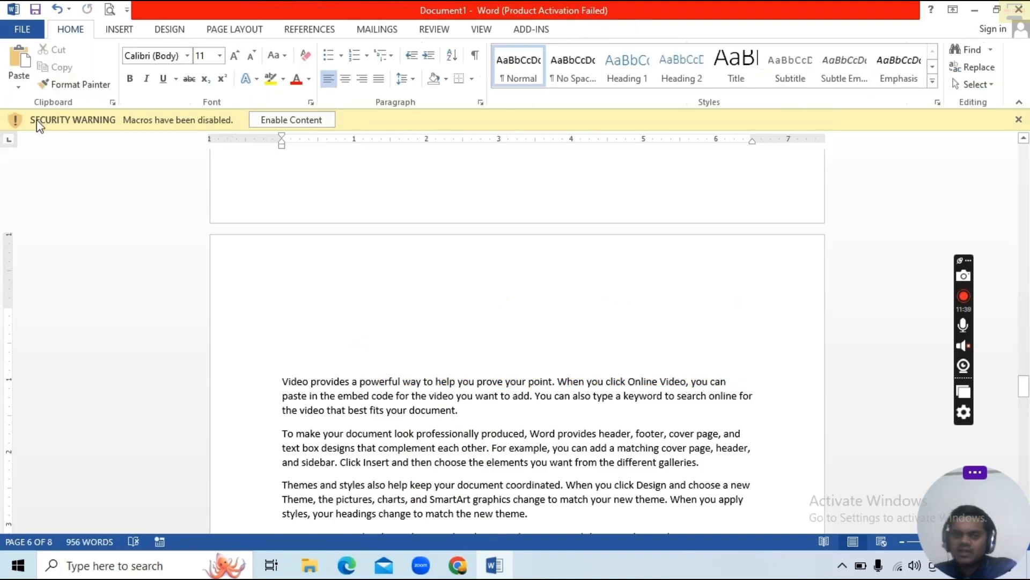
Give the paragraph starting "Video provides" on page 6 a Dropped drop cap, and switch it to In margin.
click(121, 30)
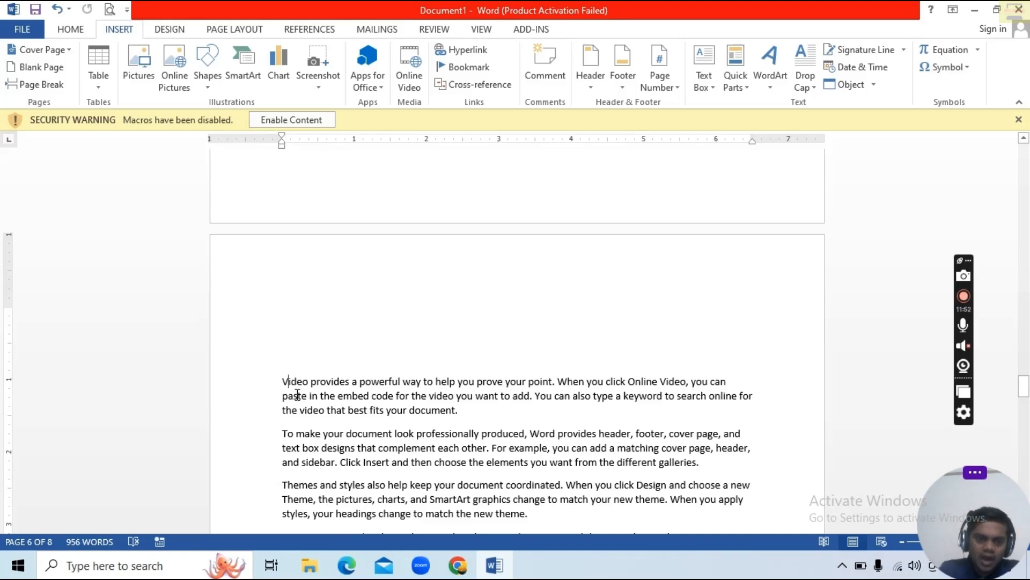
click(816, 88)
click(832, 146)
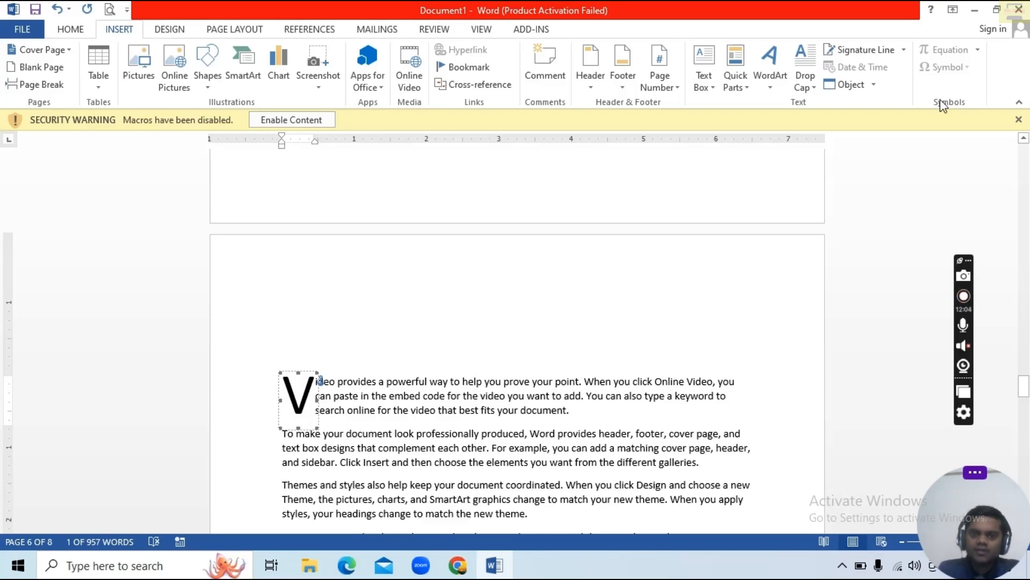
click(805, 80)
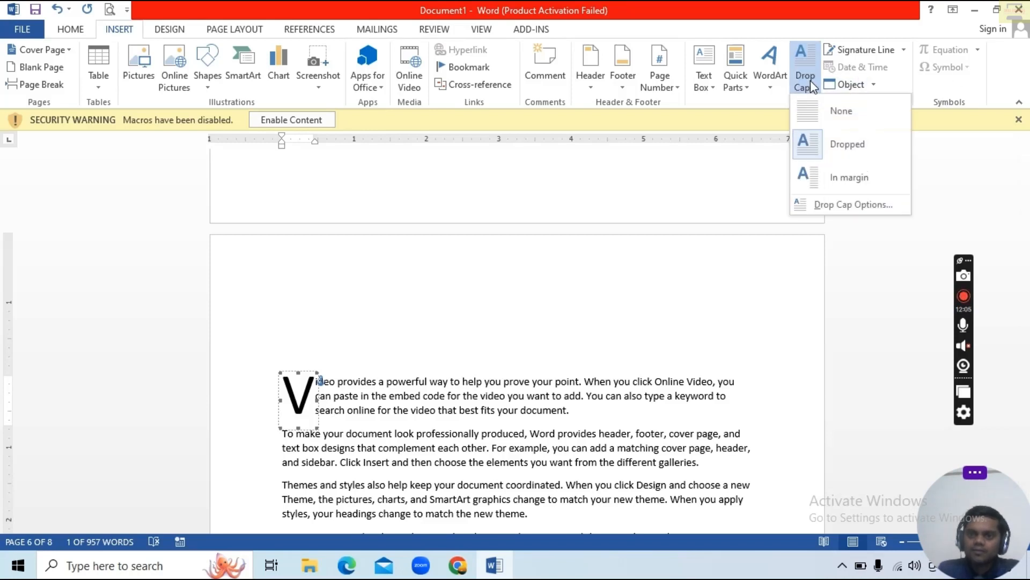
click(816, 179)
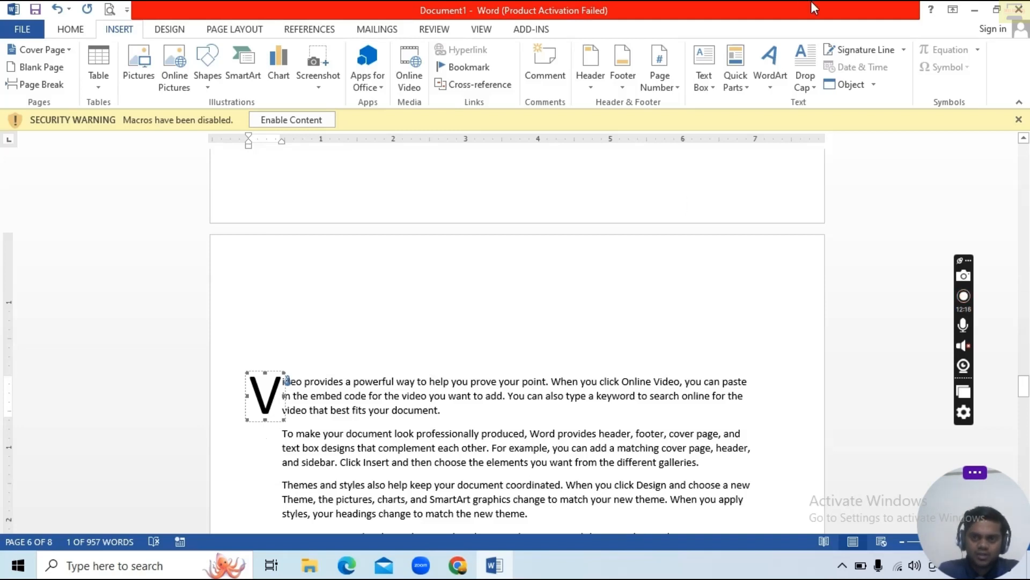
Set the in-margin drop cap's font to Arial Black, with 8 lines to drop and a 0.6" distance from text.
click(811, 87)
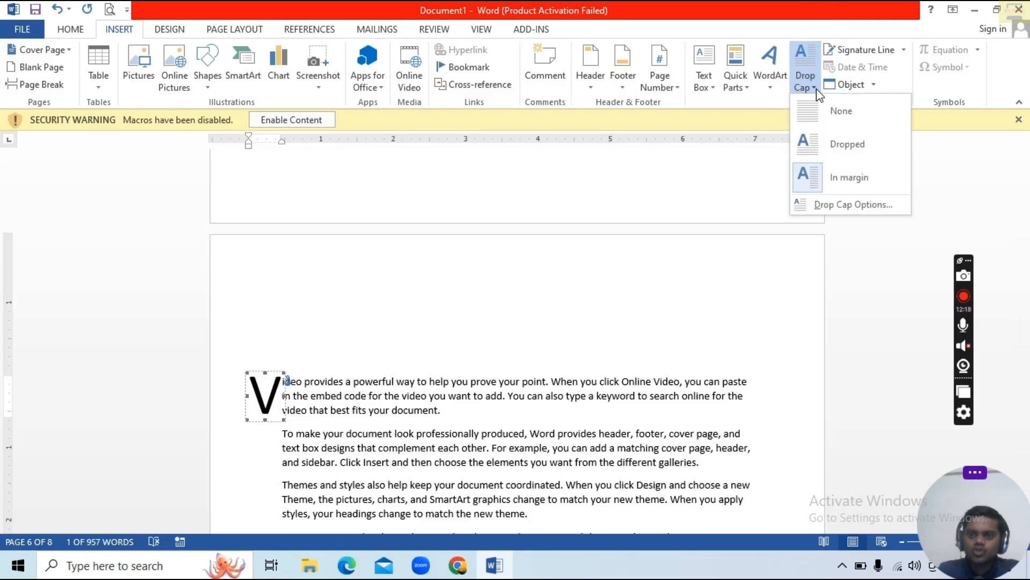
click(817, 210)
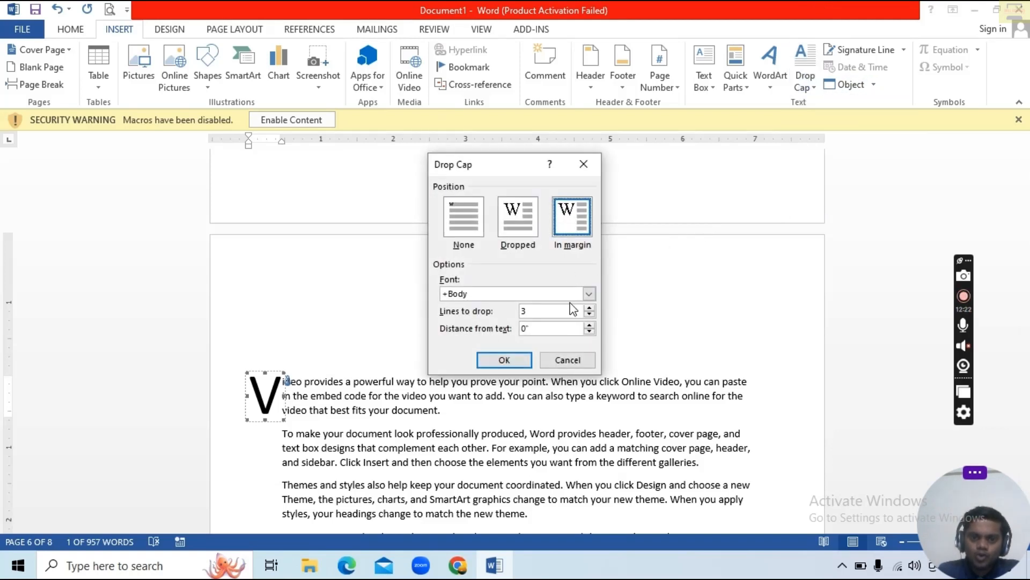
click(589, 294)
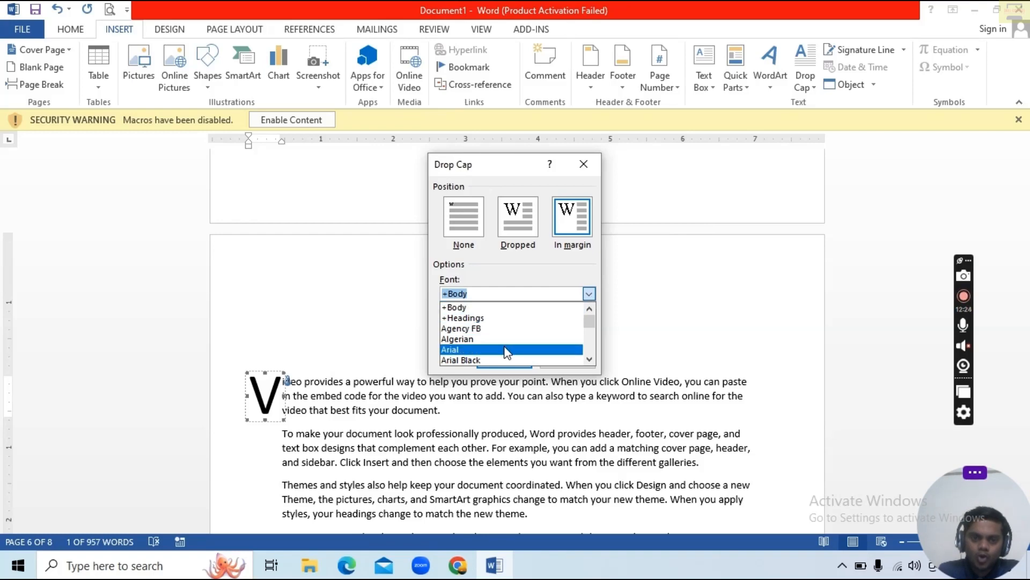
scroll(498, 339, down, 1)
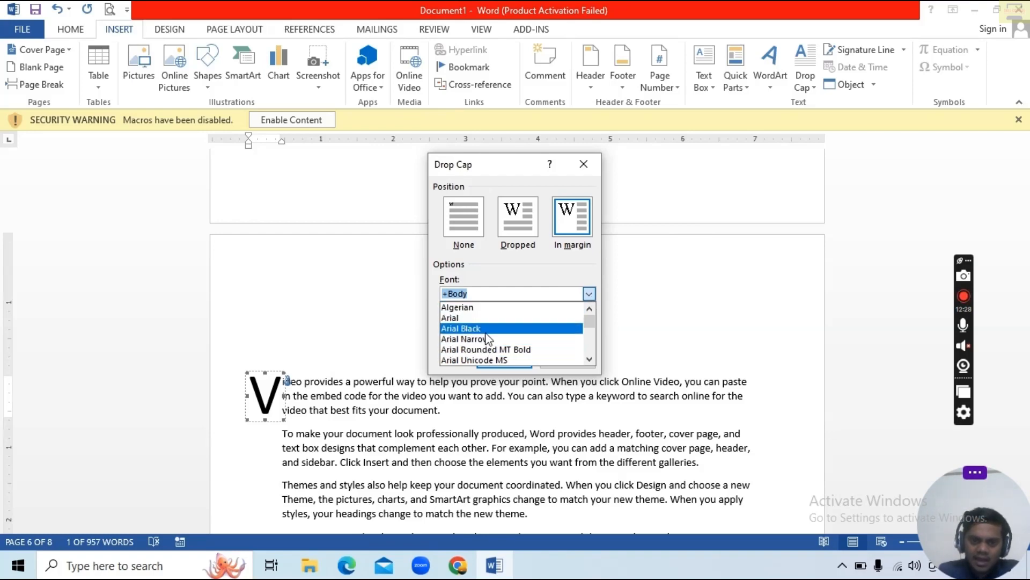
click(485, 328)
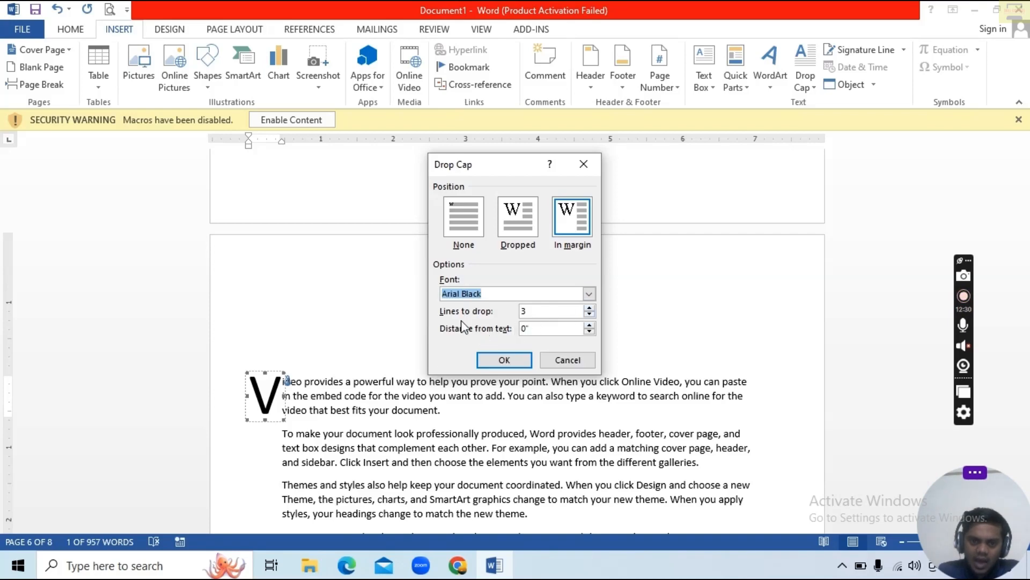
click(590, 309)
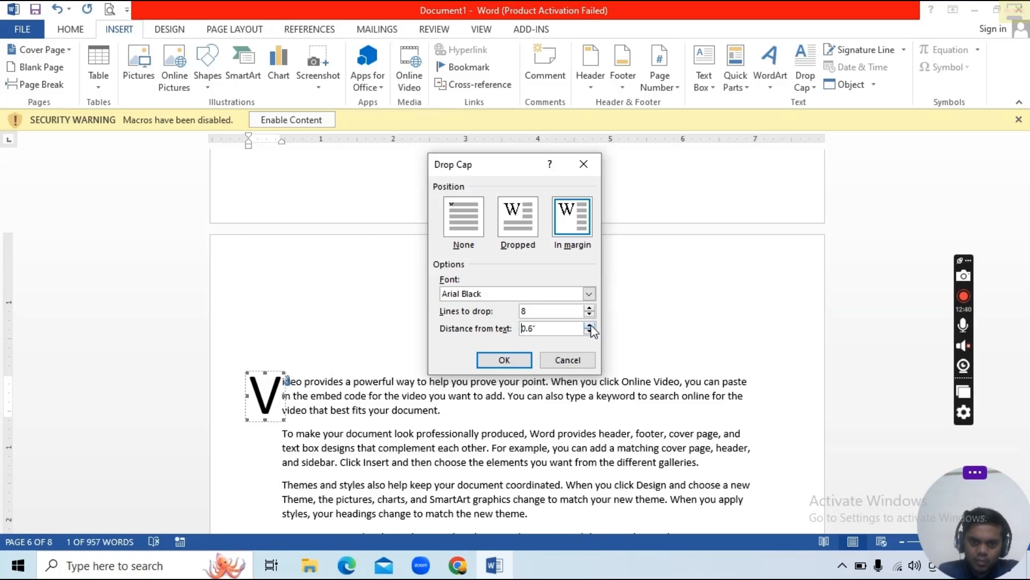
click(516, 359)
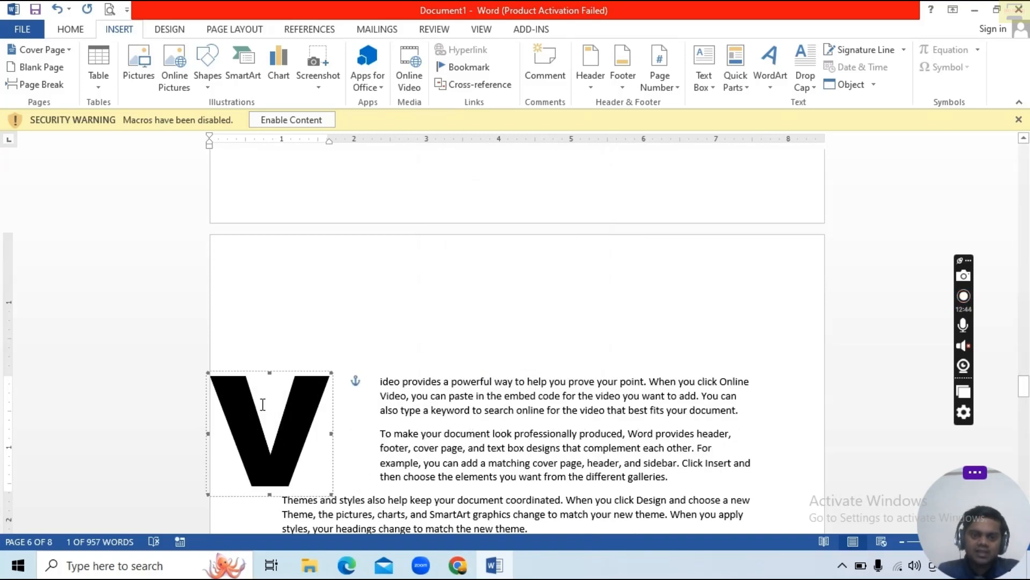
Change the large V back to the Dropped position, and remove the drop cap from the paragraph.
click(805, 70)
click(834, 154)
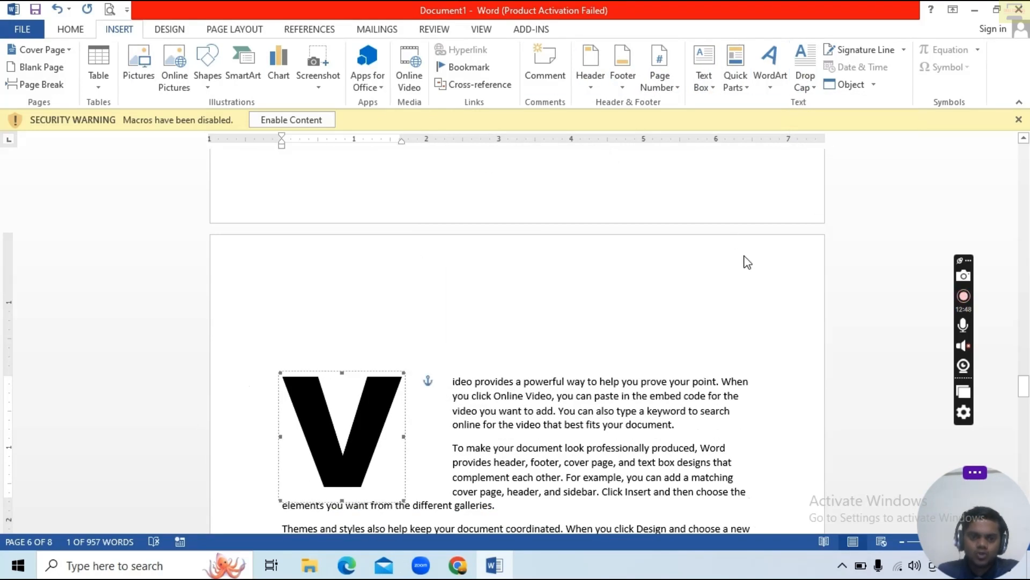
click(803, 80)
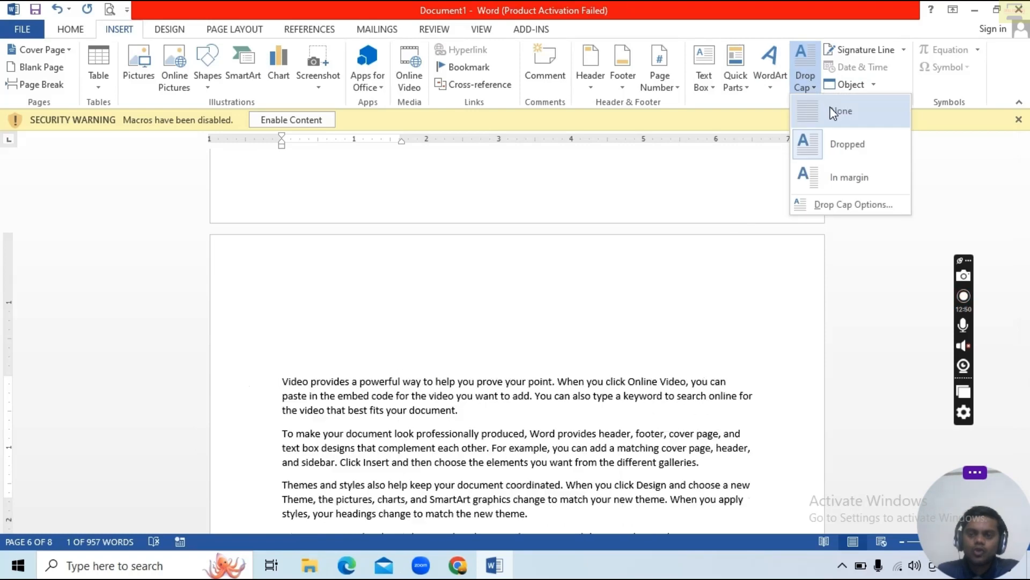
click(835, 114)
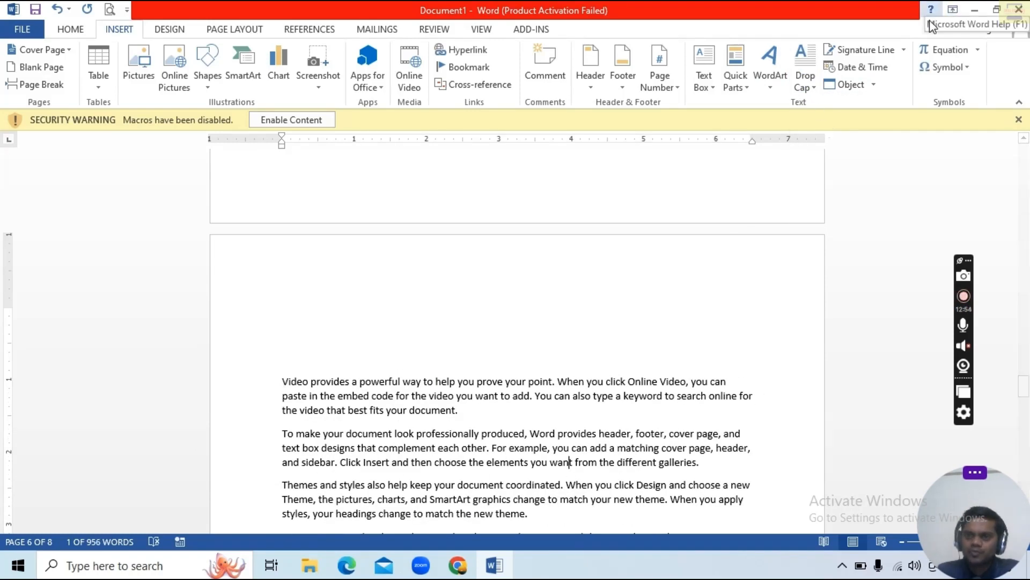
Add an empty line below the paragraph ending "even on another device." on page 6.
scroll(472, 364, down, 3)
scroll(472, 364, down, 2)
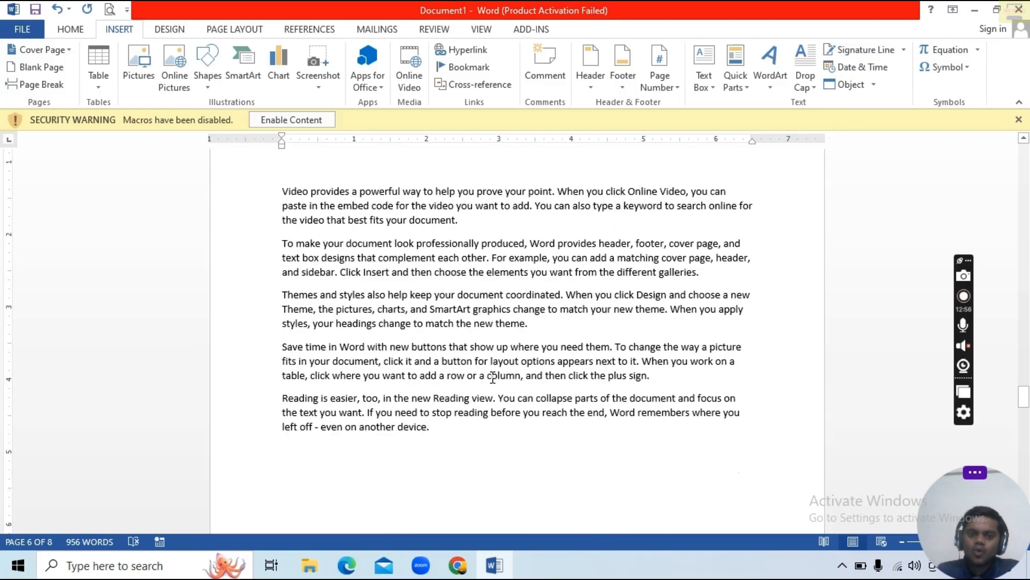
click(449, 414)
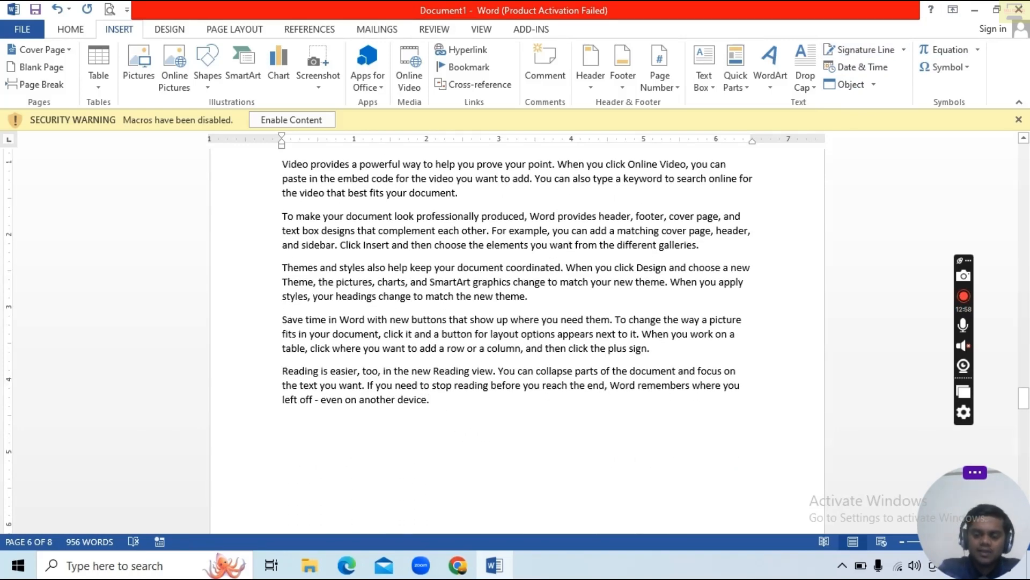
key(Return)
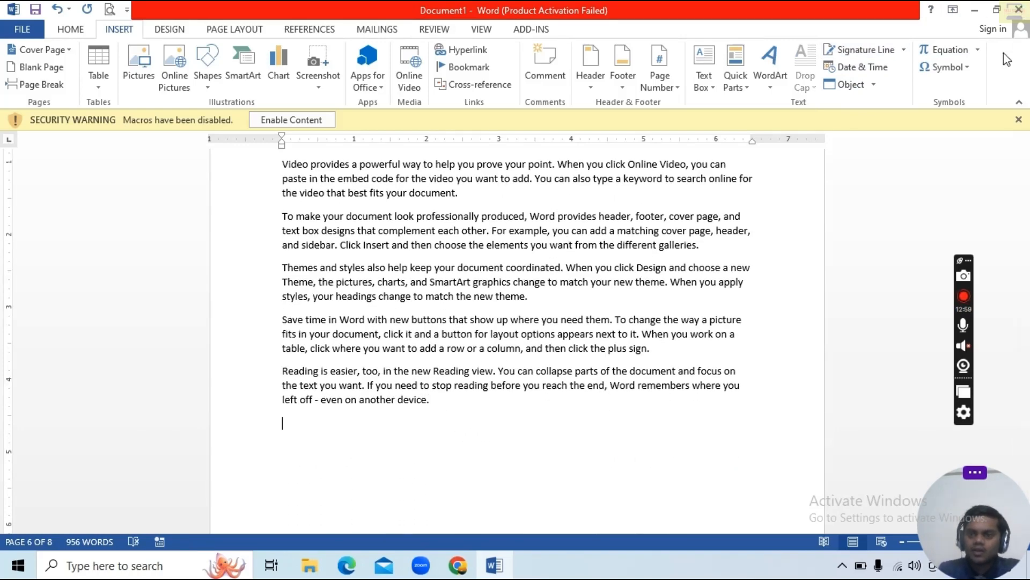
Insert a Microsoft Office Signature Line on the empty line with MANAGER as the suggested signer.
click(904, 50)
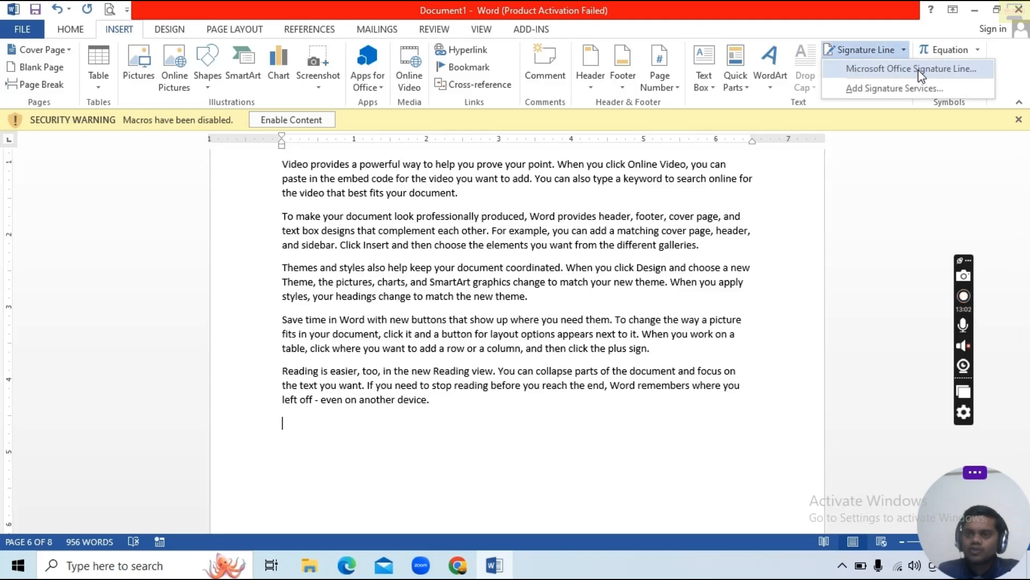
click(918, 70)
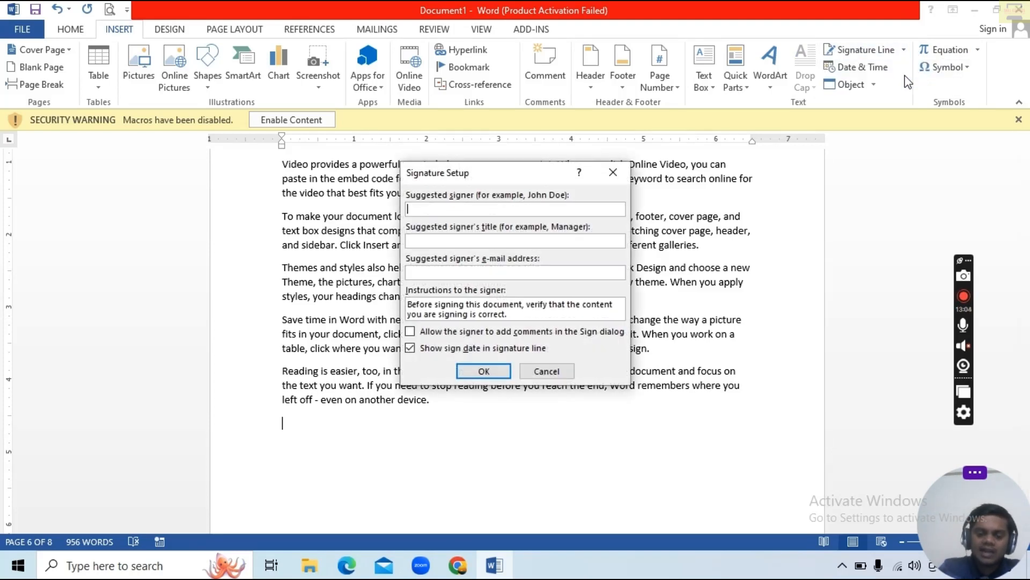
text(MANAGER)
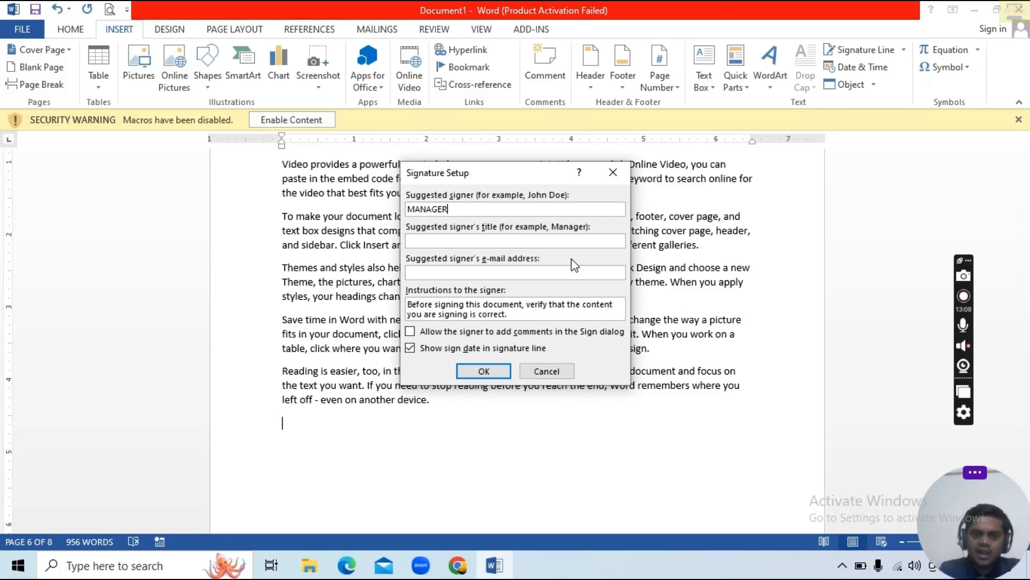
click(480, 373)
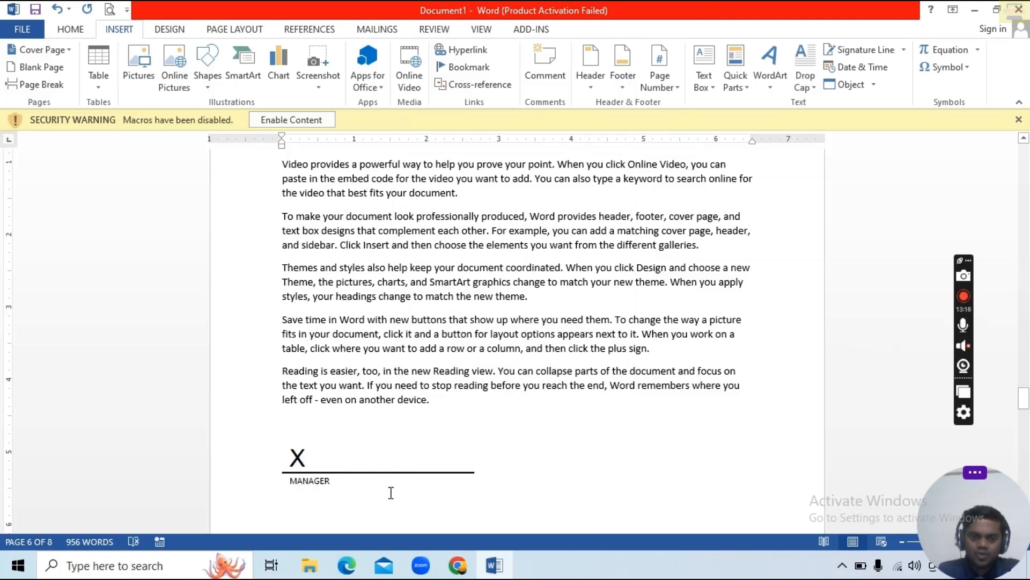
Delete the MANAGER signature line from below the last paragraph.
scroll(393, 481, down, 3)
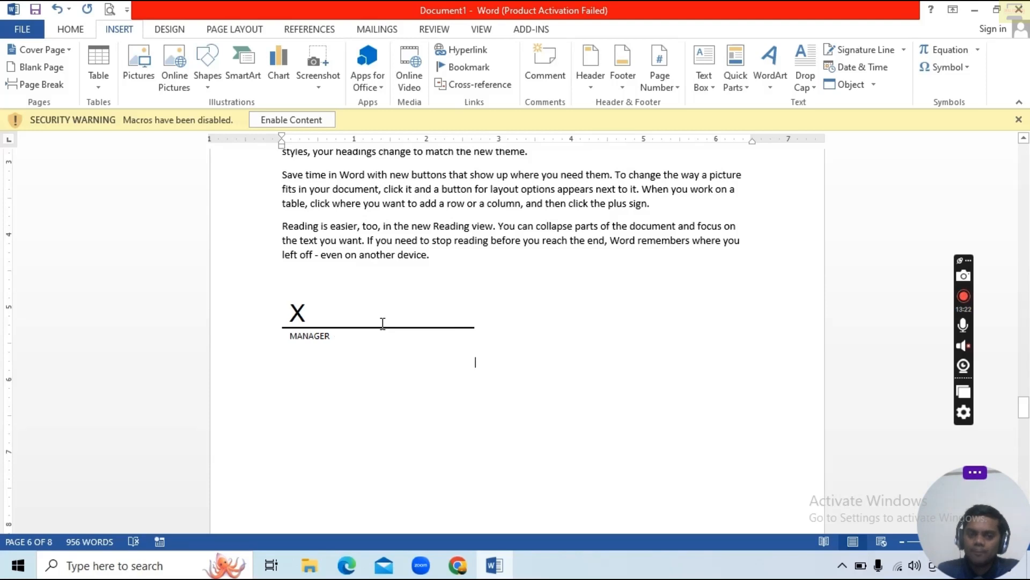
click(905, 50)
click(729, 272)
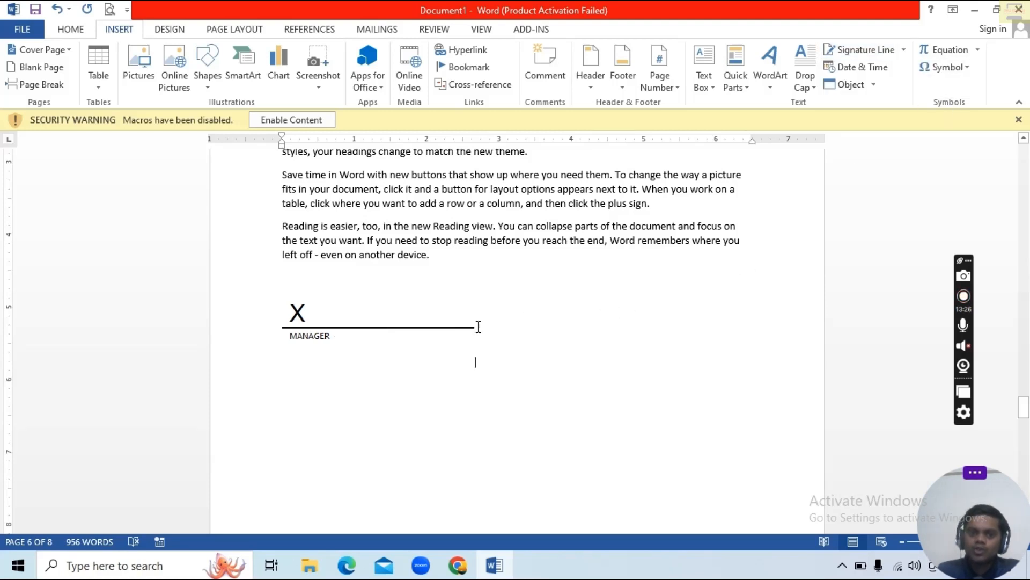
click(443, 335)
key(Delete)
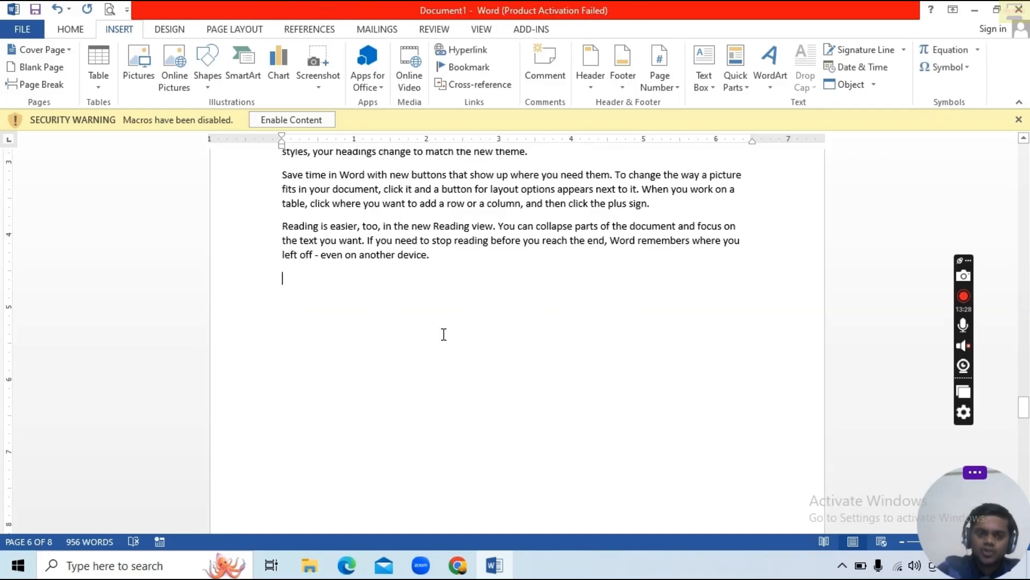
Insert the date and time in the 10/8/2023 6:32 PM format below the last paragraph, and delete it.
click(886, 67)
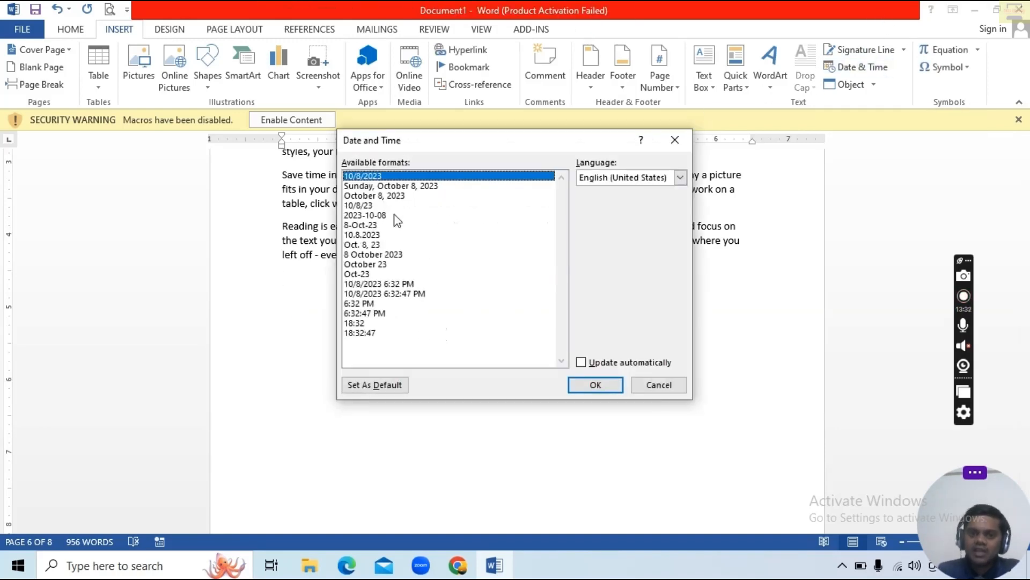
click(406, 196)
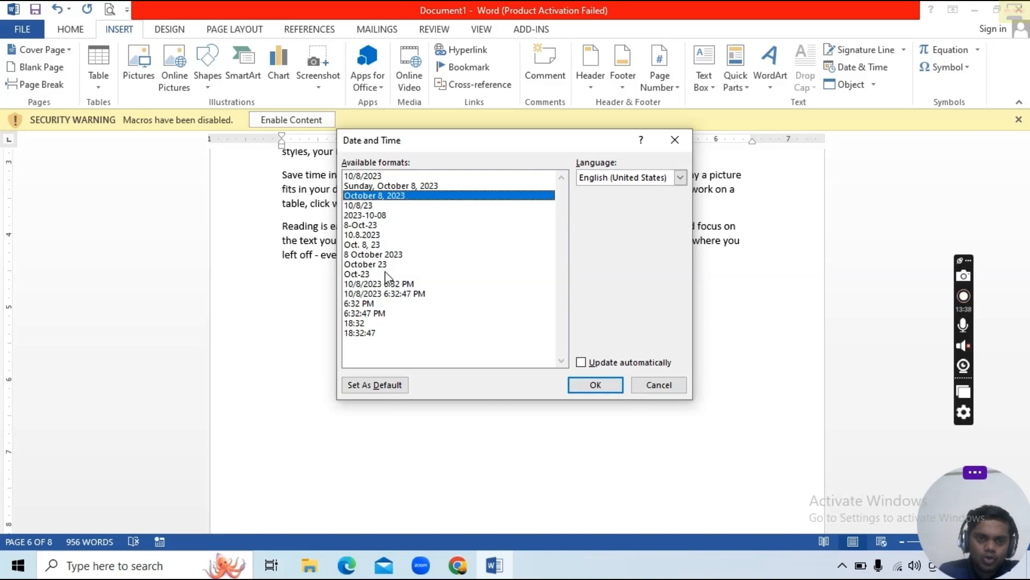
click(393, 285)
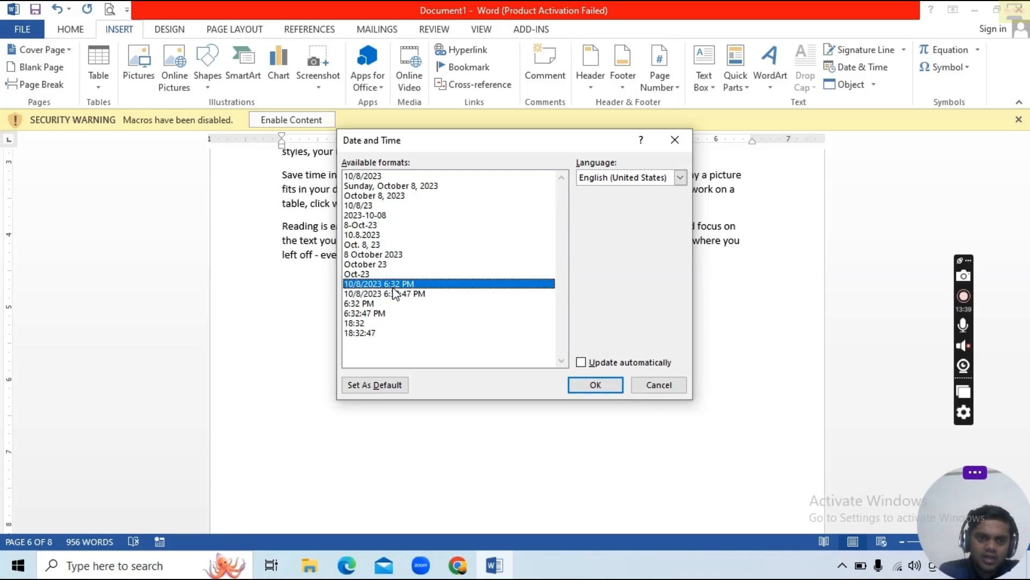
click(602, 387)
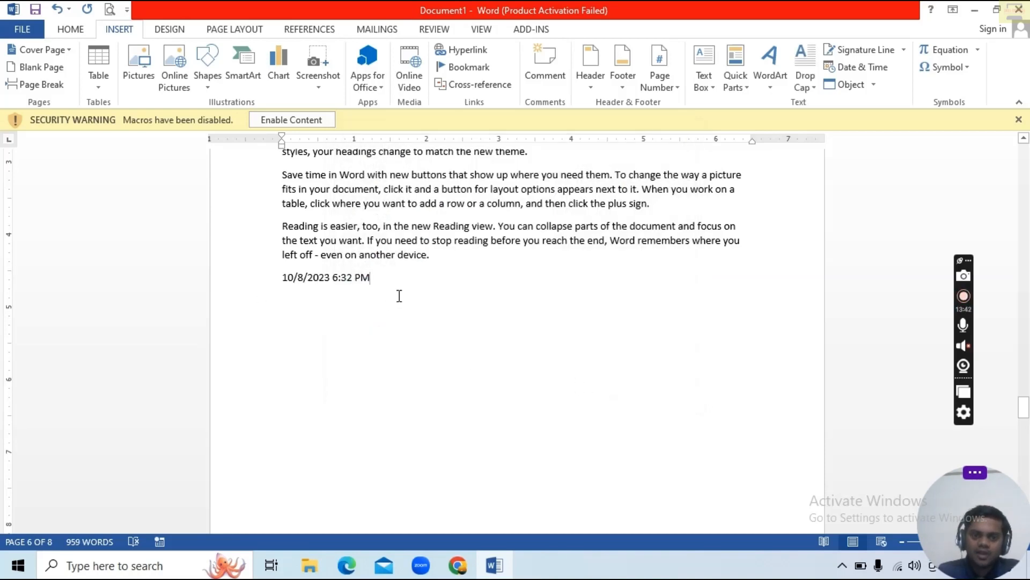
click(222, 280)
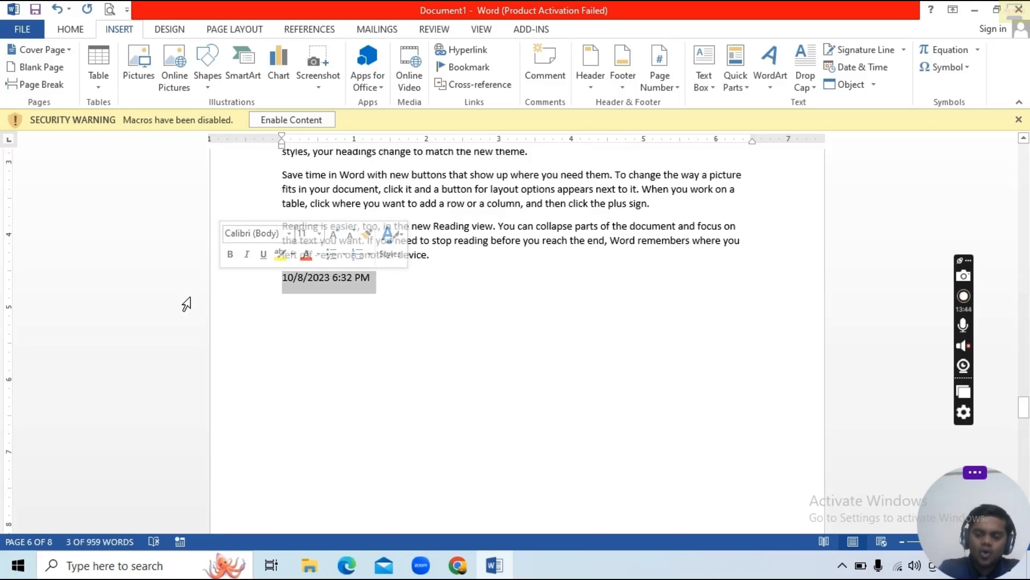
key(Delete)
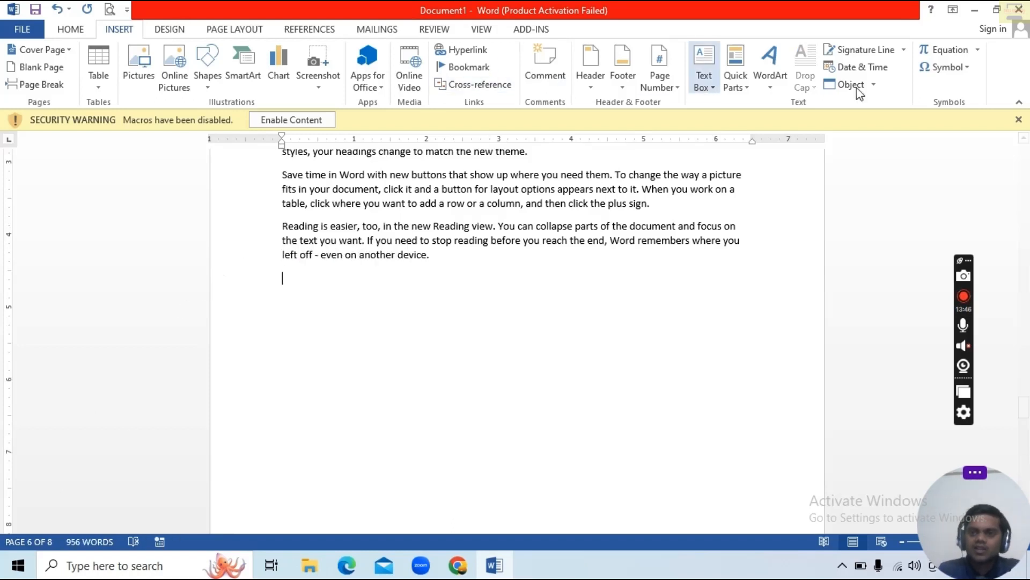
Insert the text from the Word file "Nanobiotech. Practicals Observation table" in Documents on the empty line.
click(872, 89)
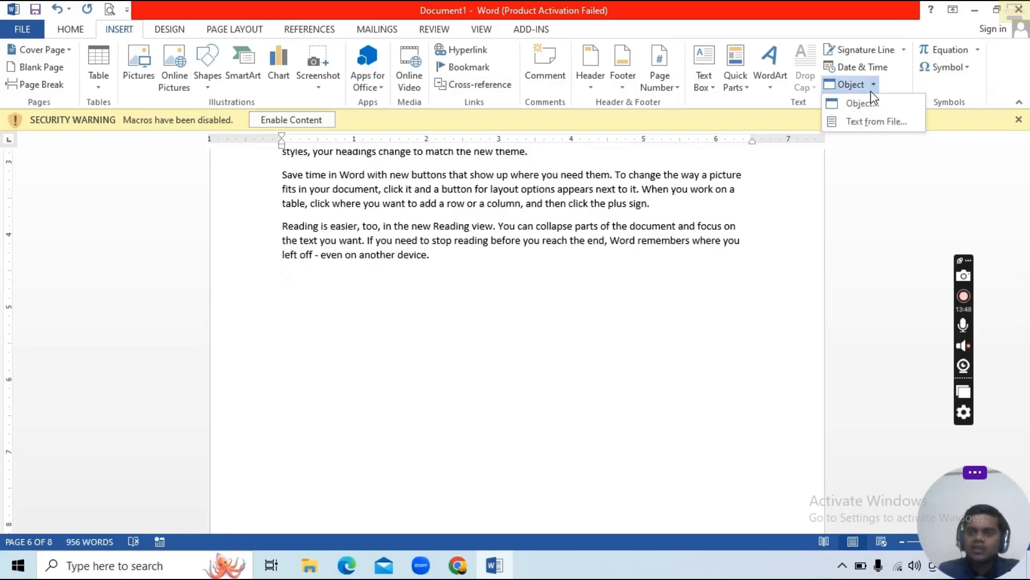
click(875, 123)
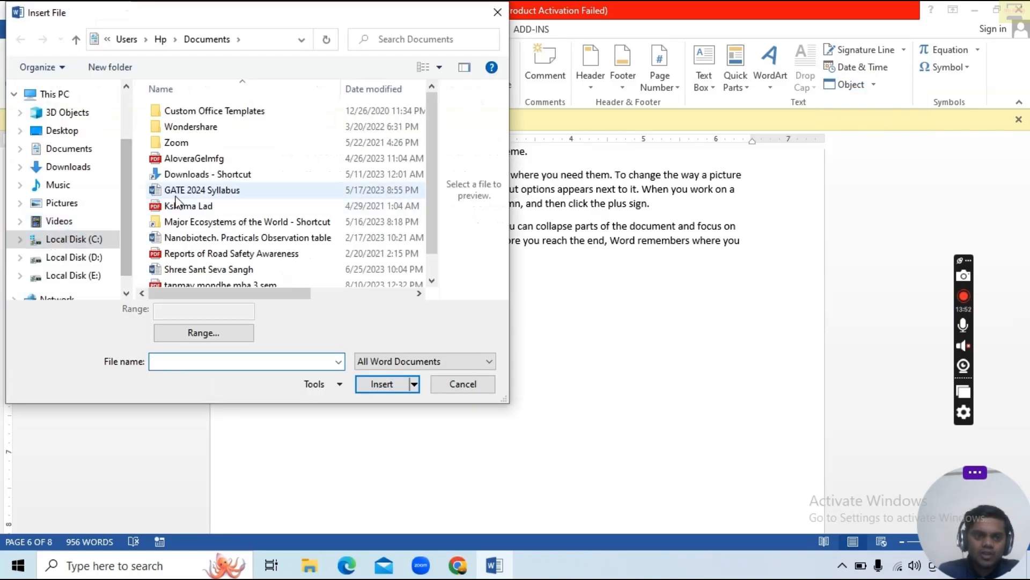
click(237, 240)
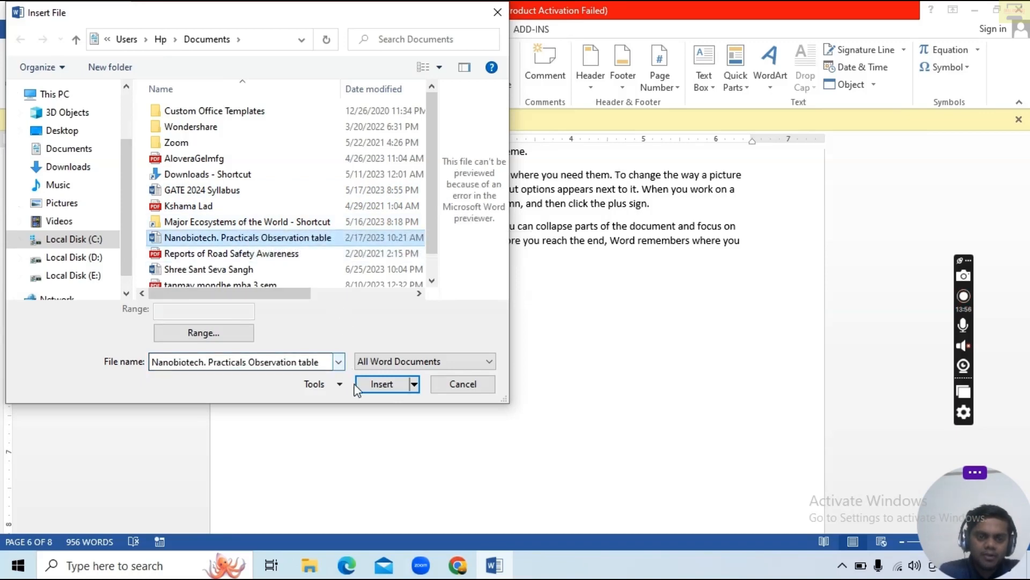
click(375, 389)
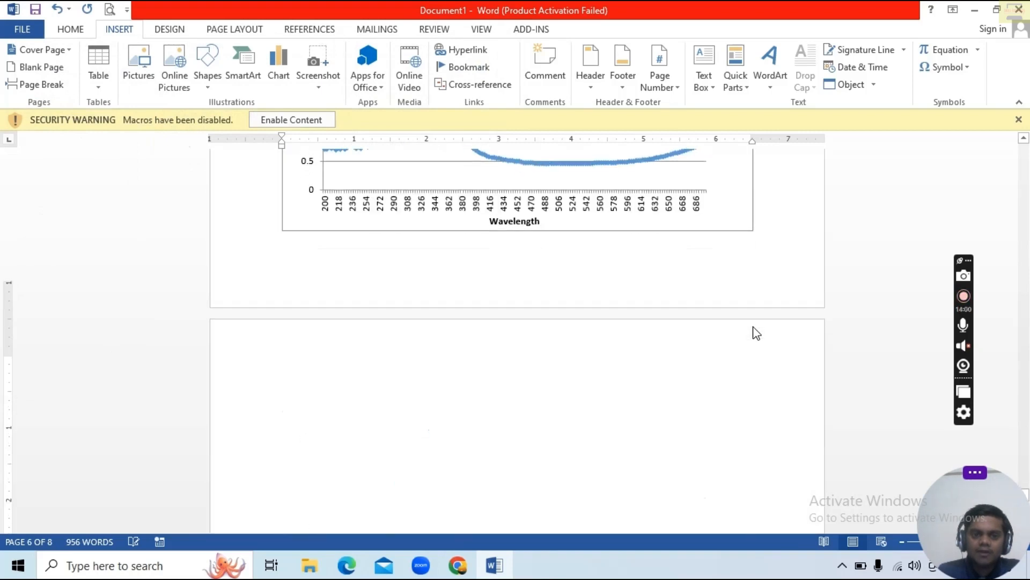
Look through the inserted observation tables, and undo the insertion of the file's text.
scroll(462, 307, up, 15)
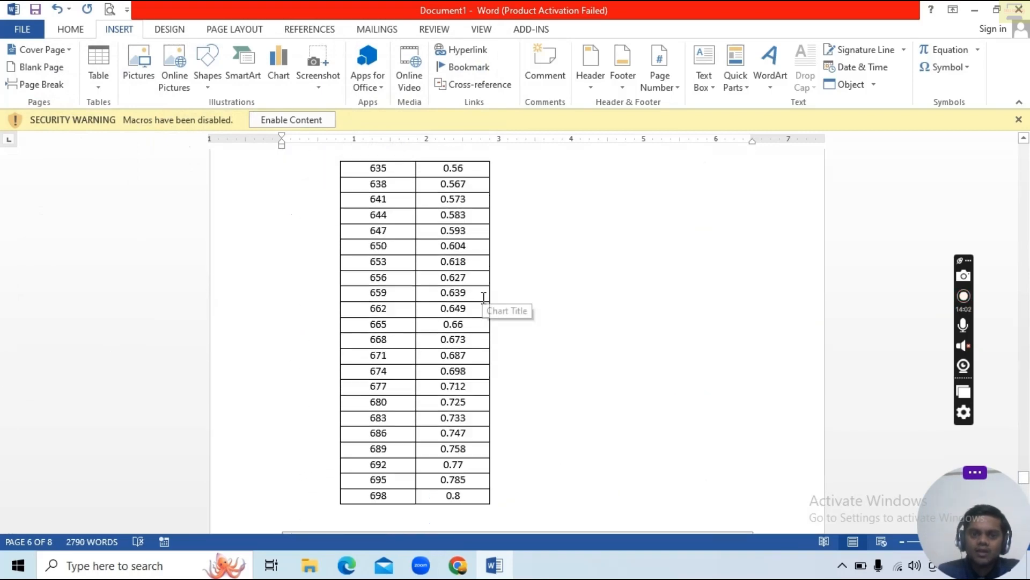
scroll(485, 305, up, 12)
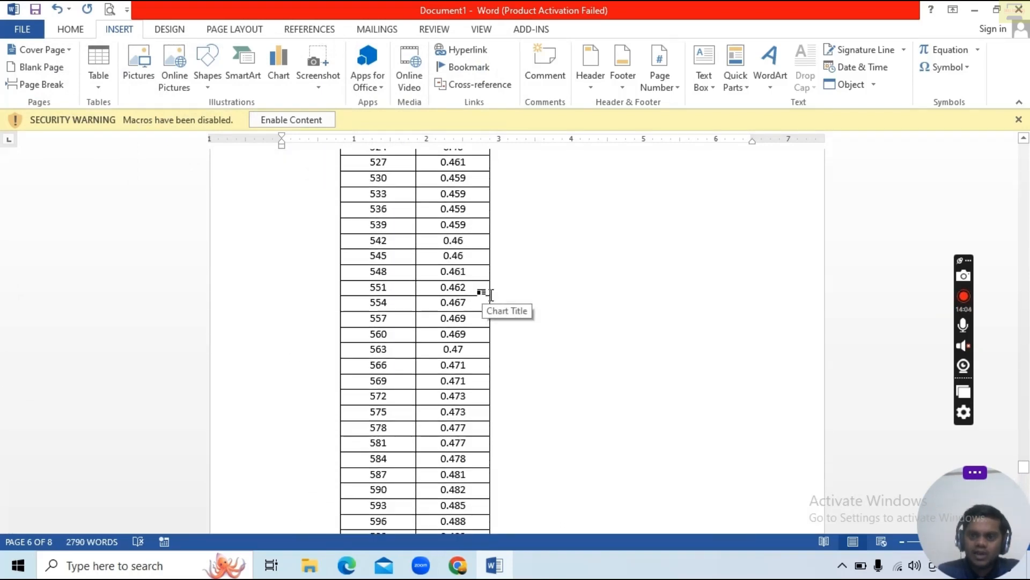
scroll(501, 289, up, 15)
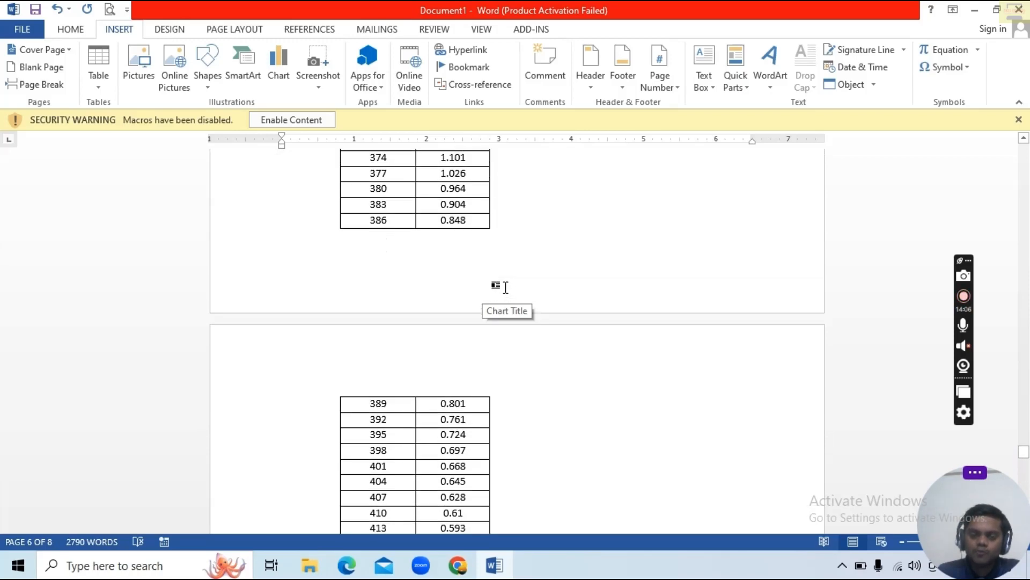
scroll(508, 287, up, 8)
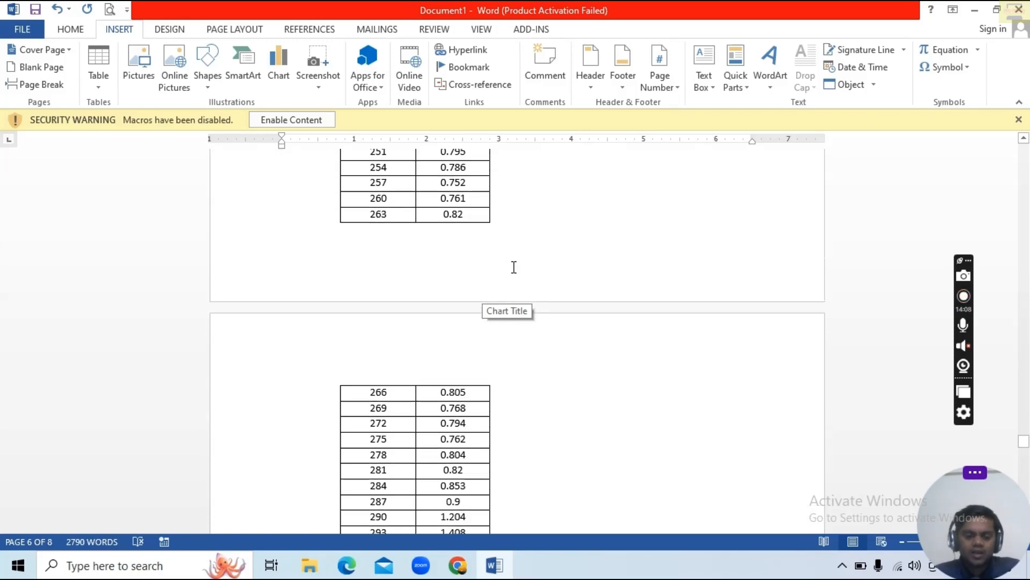
key(ctrl+z)
scroll(520, 269, up, 5)
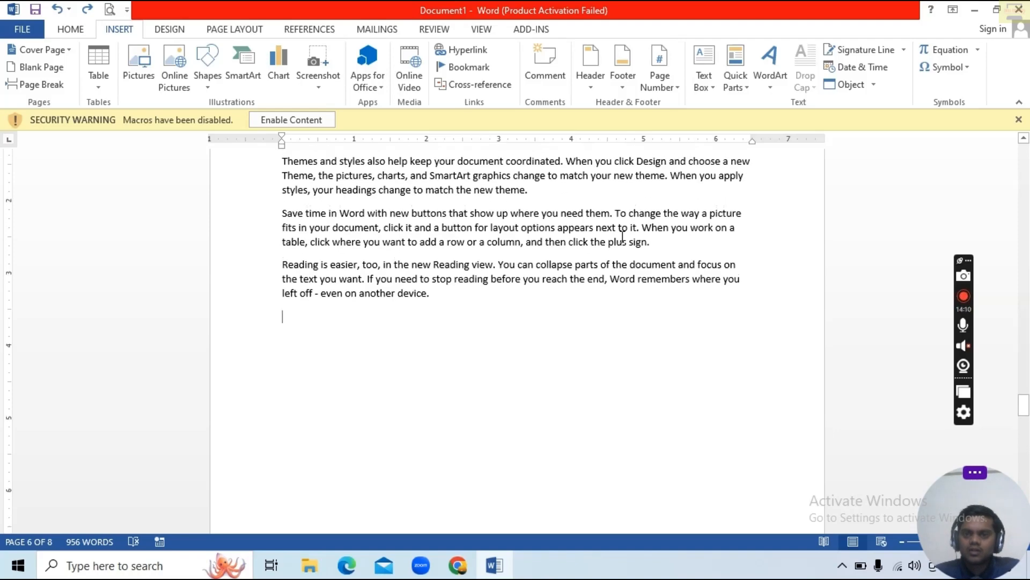
Insert the built-in Area of Circle equation on the empty line, and start a new line below it.
click(977, 51)
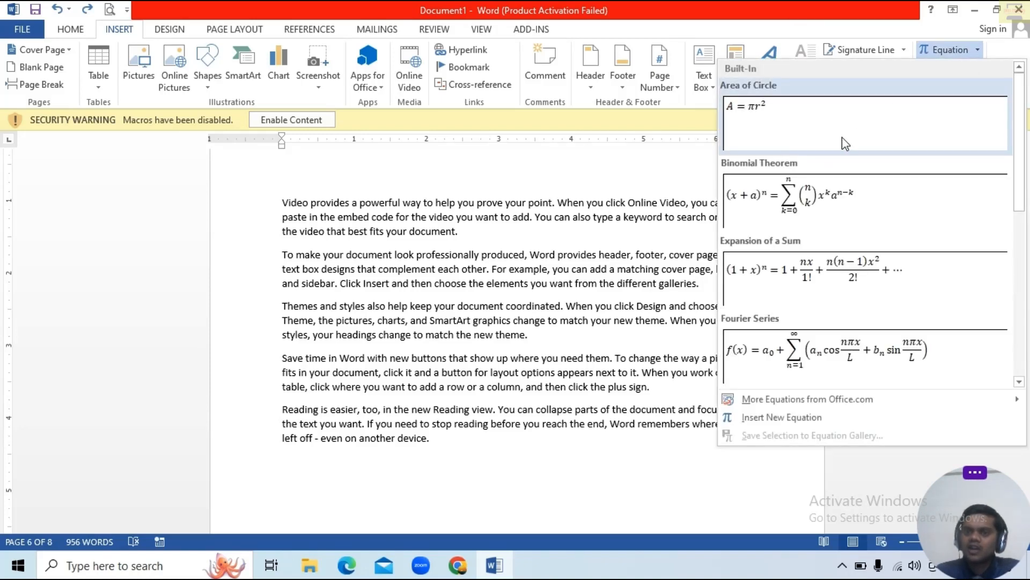
click(840, 145)
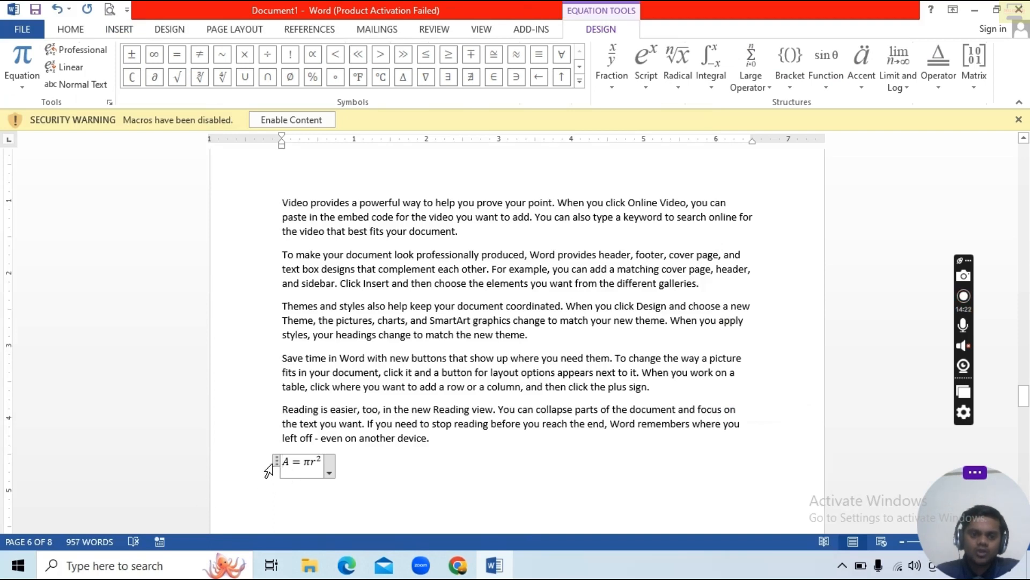
click(385, 468)
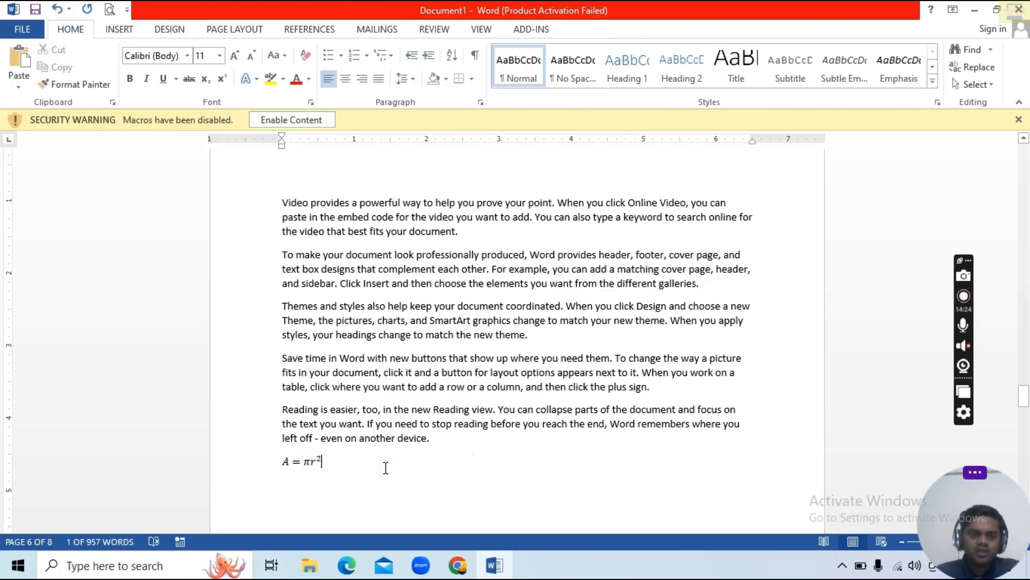
key(Return)
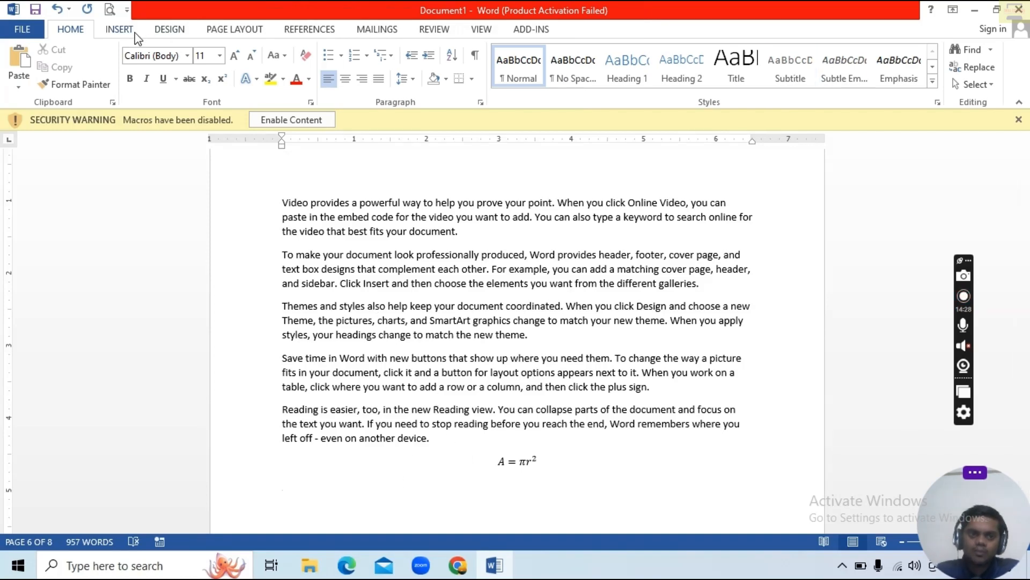
Insert the double-circle symbol followed by the open book symbol on the line below the equation.
click(135, 32)
click(947, 67)
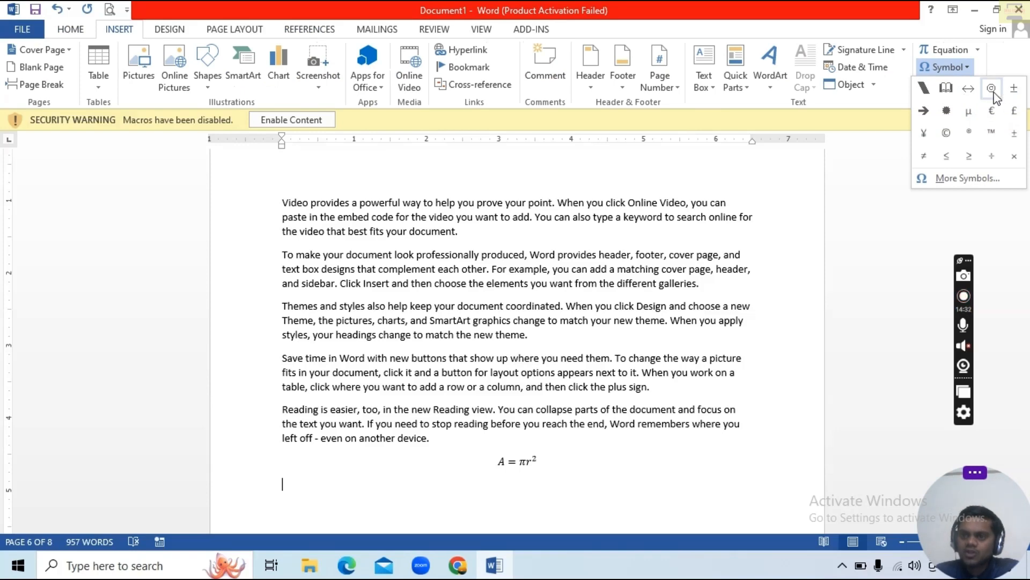
click(993, 90)
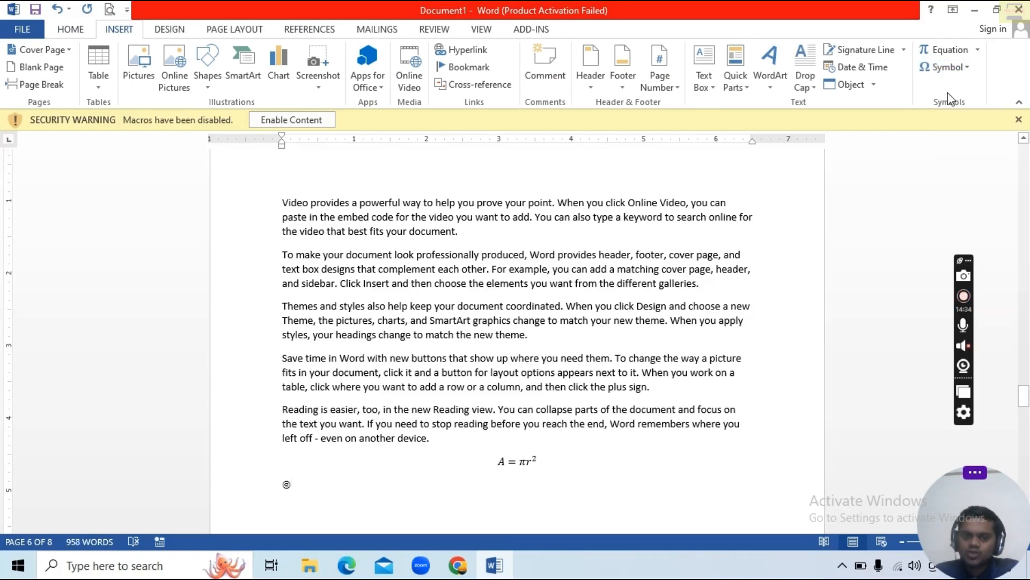
click(947, 67)
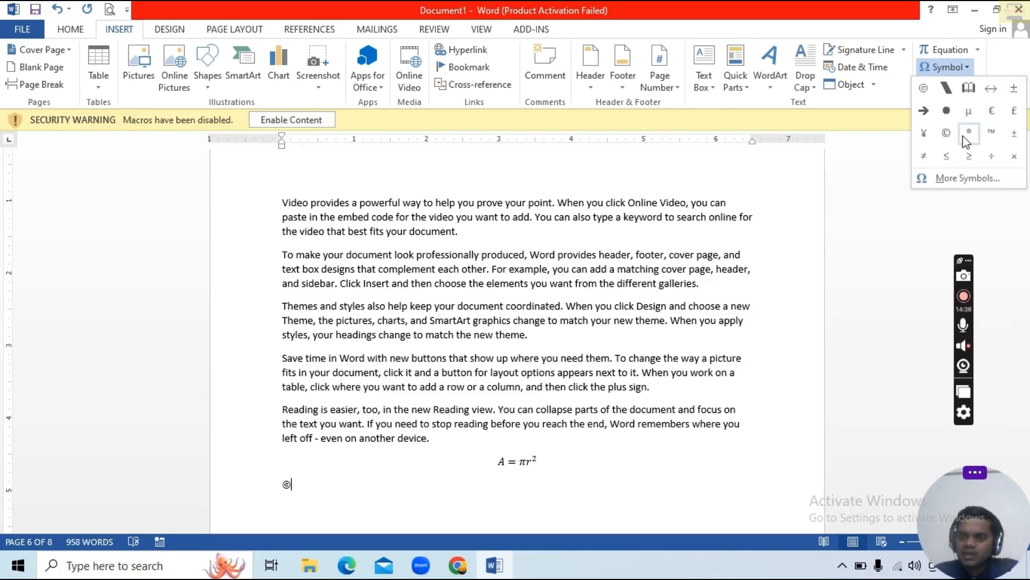
click(968, 92)
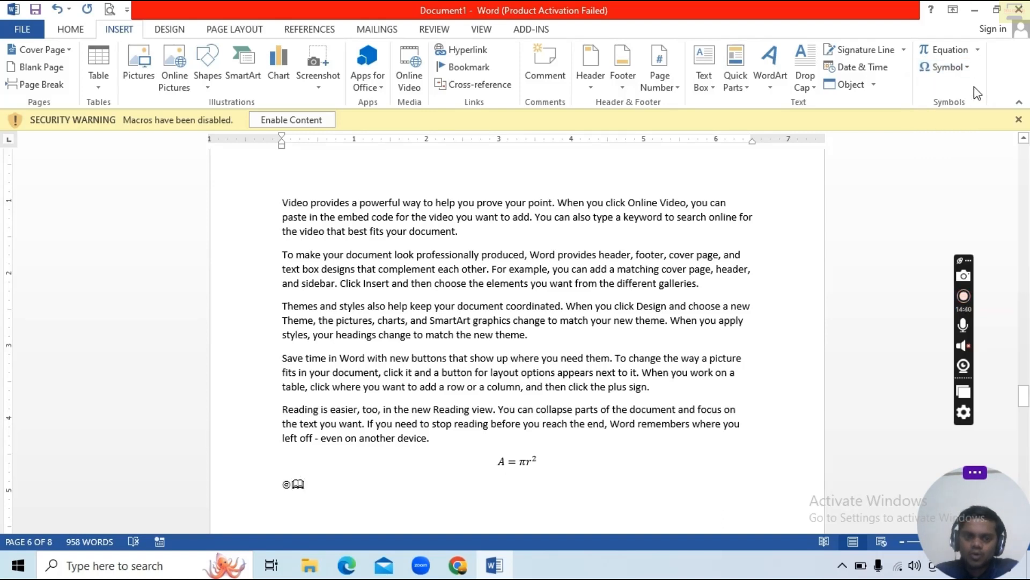